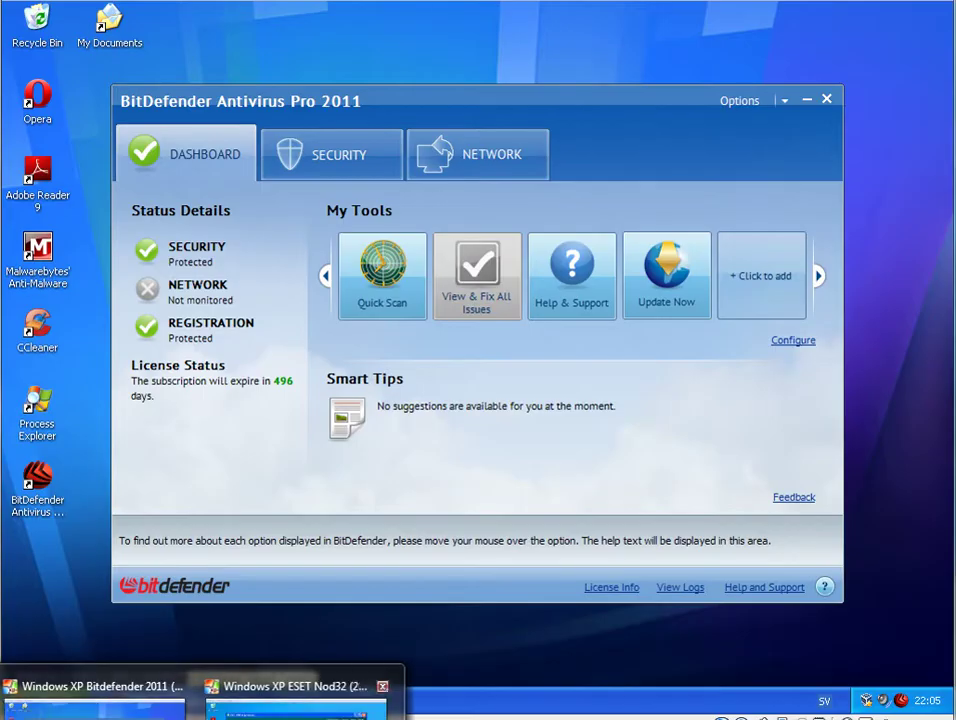
# - Close the NOD32 window and the BitDefender dashboard on both test machines
pyautogui.click(295, 686)
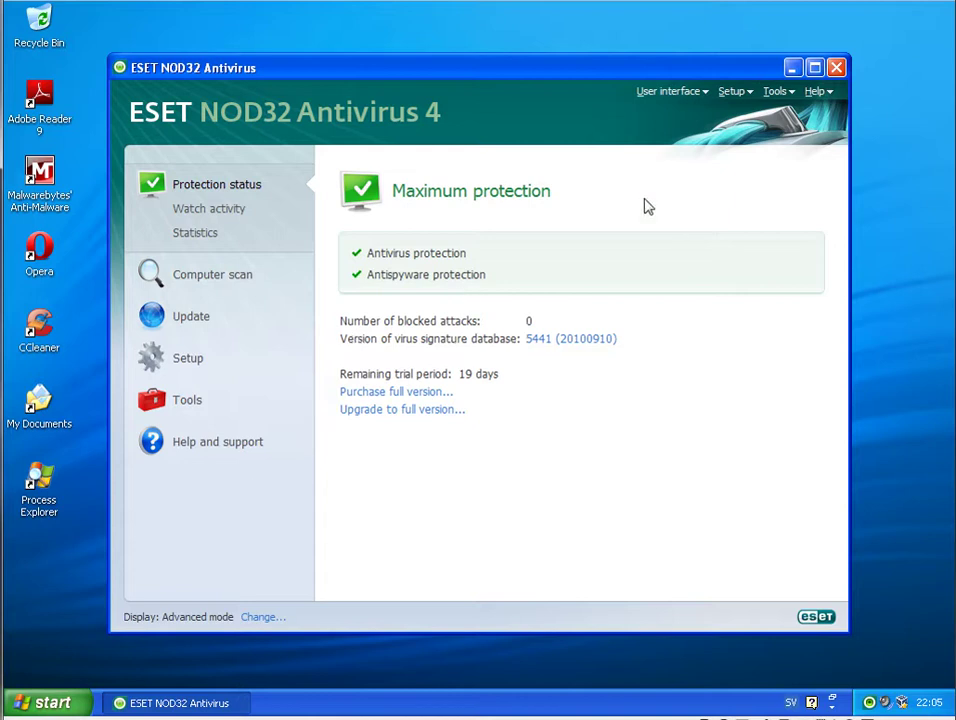
pyautogui.click(836, 67)
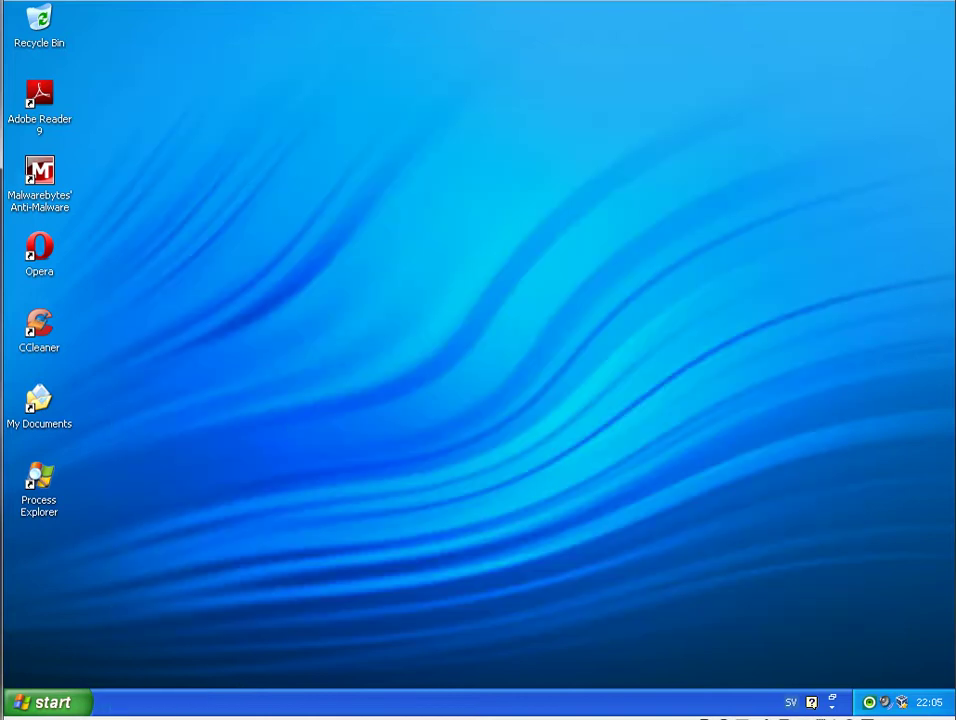
pyautogui.click(96, 690)
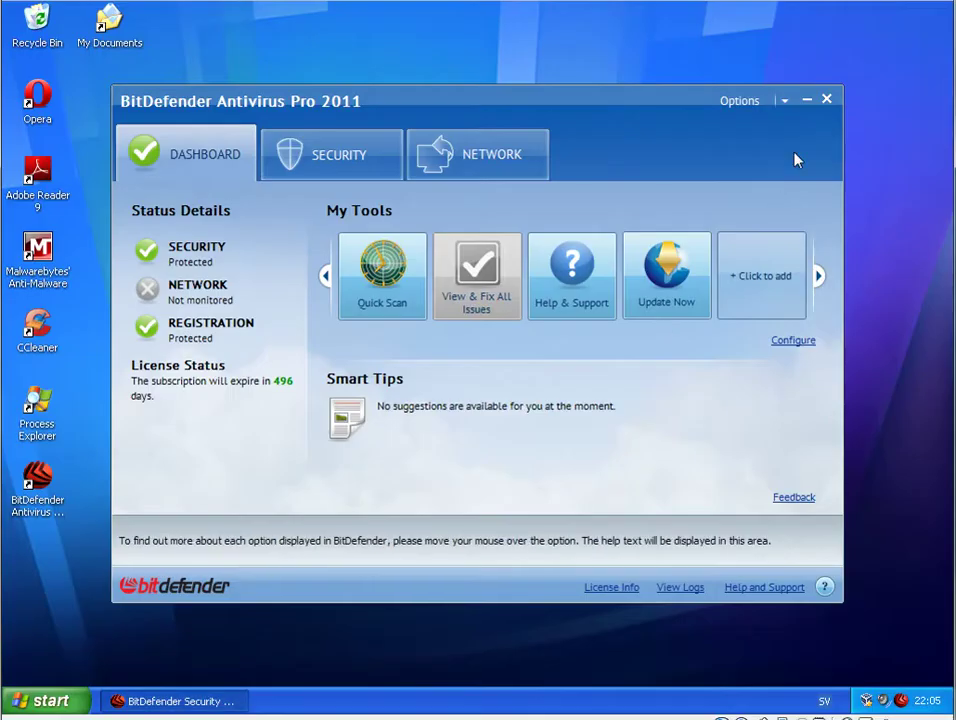
pyautogui.click(827, 100)
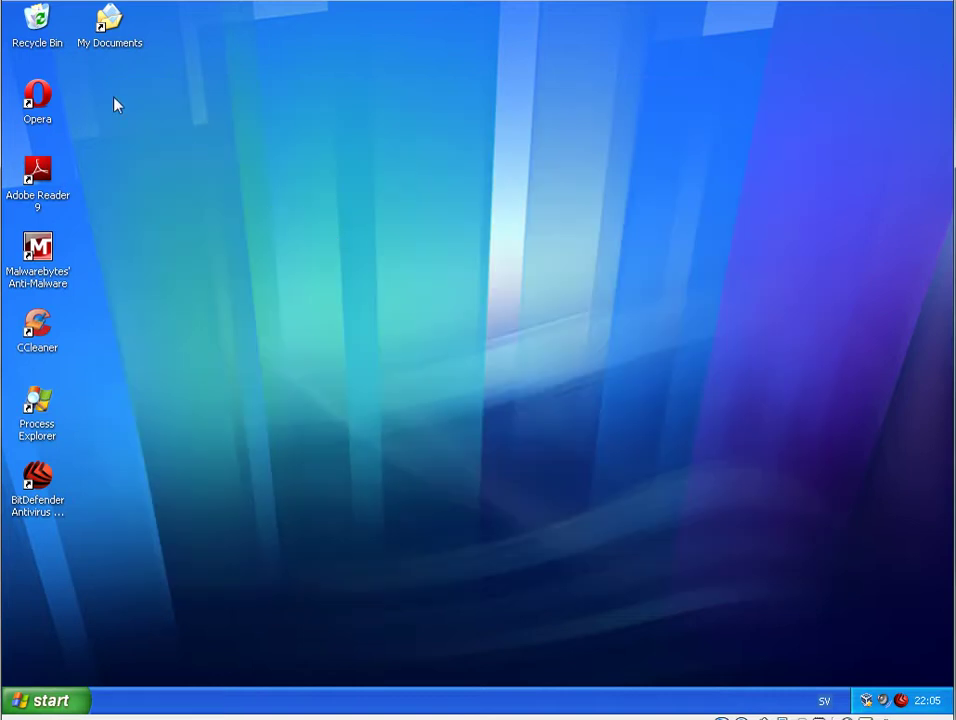
# - Extract Malware.zip's 11 password-protected executables into a Malware folder in My Documents, then close WinRAR
pyautogui.doubleClick(103, 27)
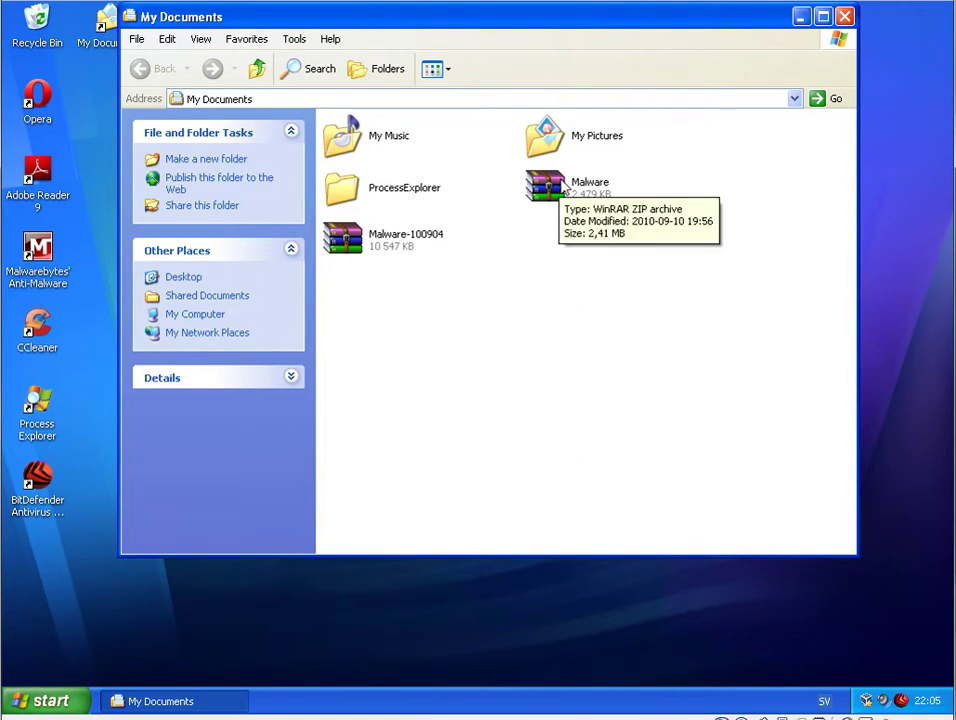
pyautogui.doubleClick(567, 187)
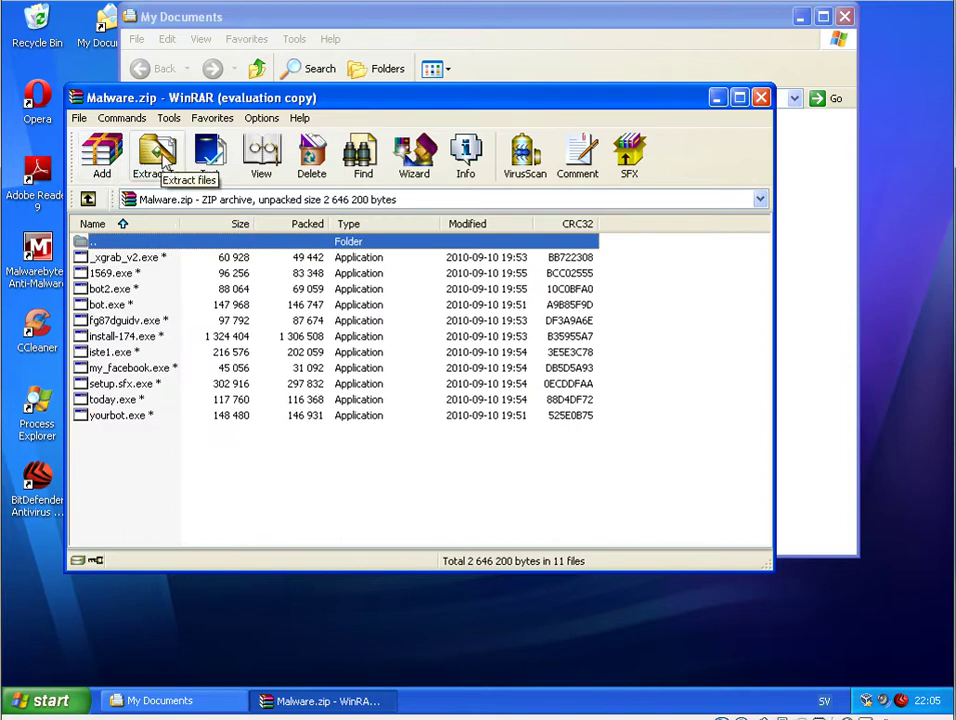
pyautogui.click(160, 160)
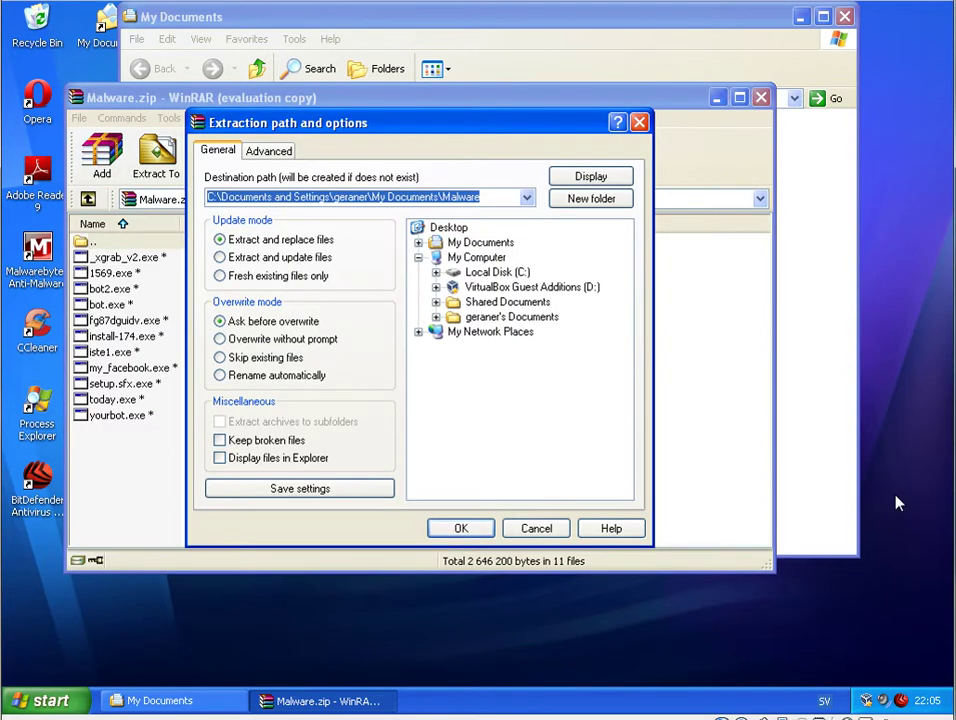
pyautogui.click(903, 703)
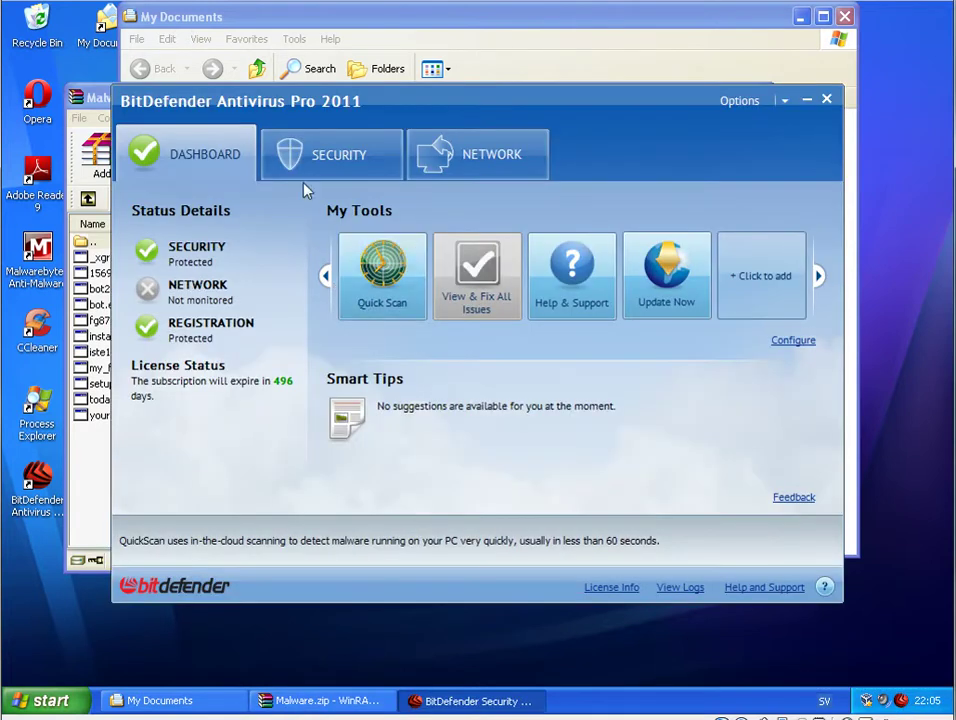
pyautogui.click(826, 99)
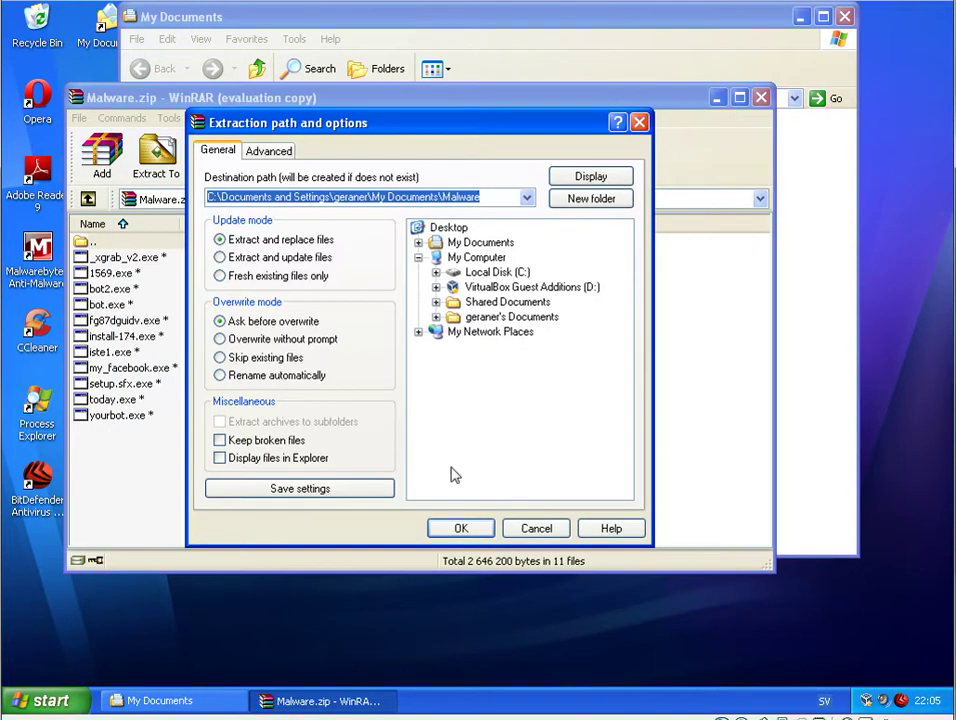
pyautogui.click(459, 528)
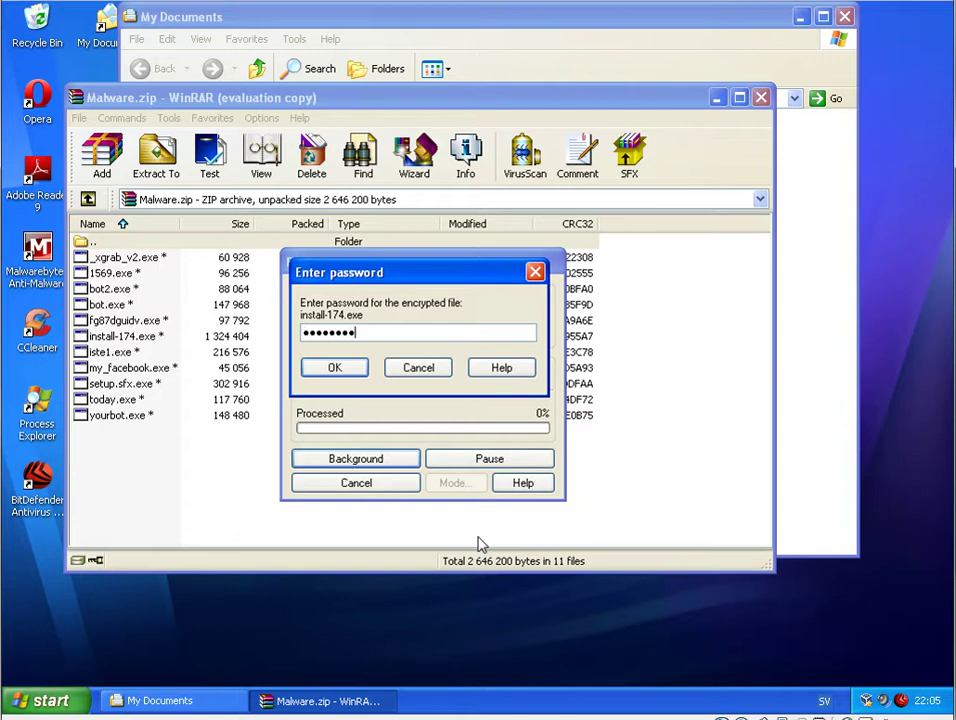
pyautogui.press('Return')
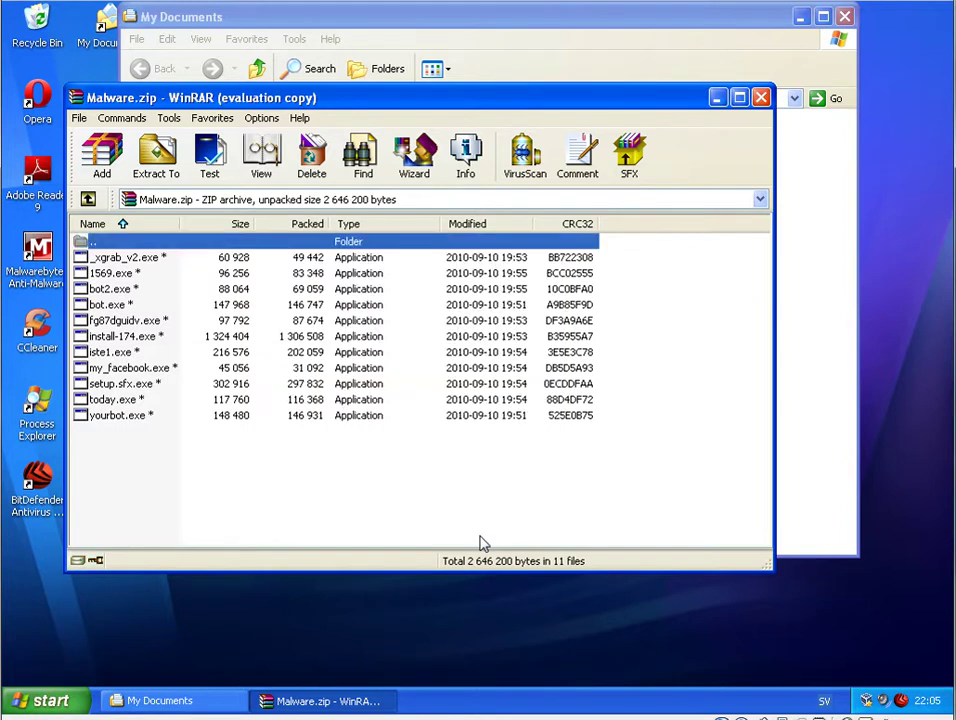
pyautogui.click(762, 98)
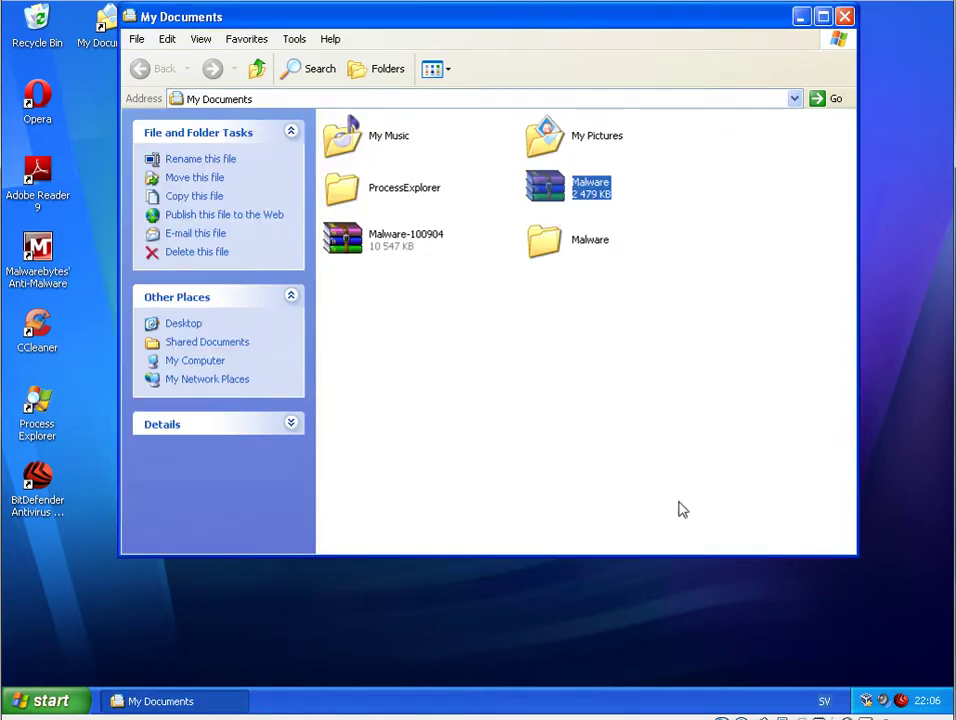
# - Open Malware-100904.zip and scroll through BitDefender's blocked-multiple-viruses alert list
pyautogui.click(386, 249)
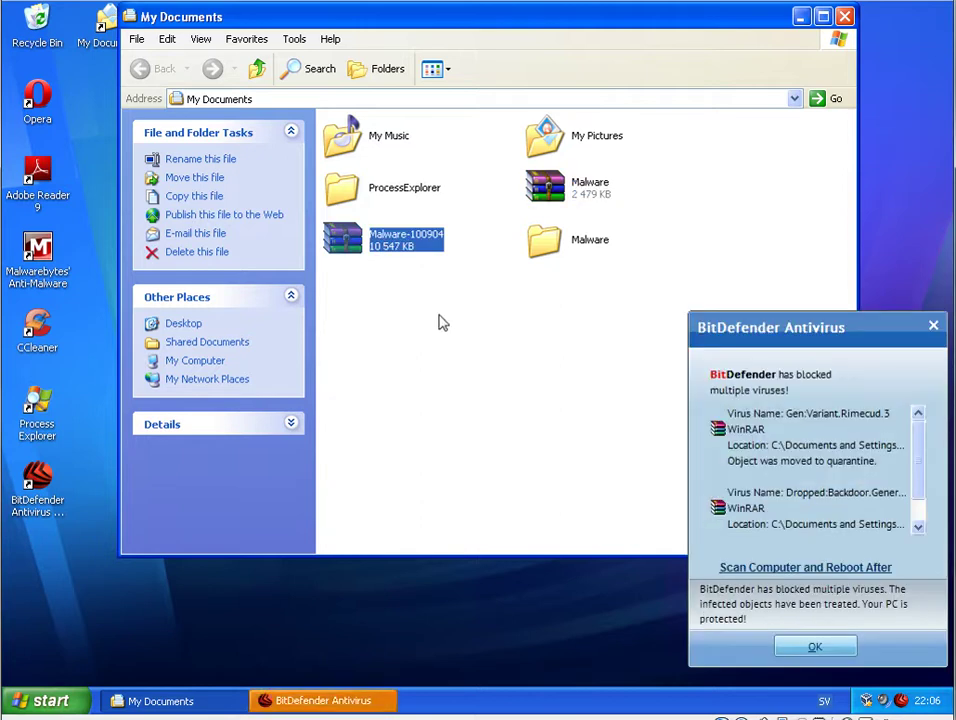
pyautogui.click(800, 428)
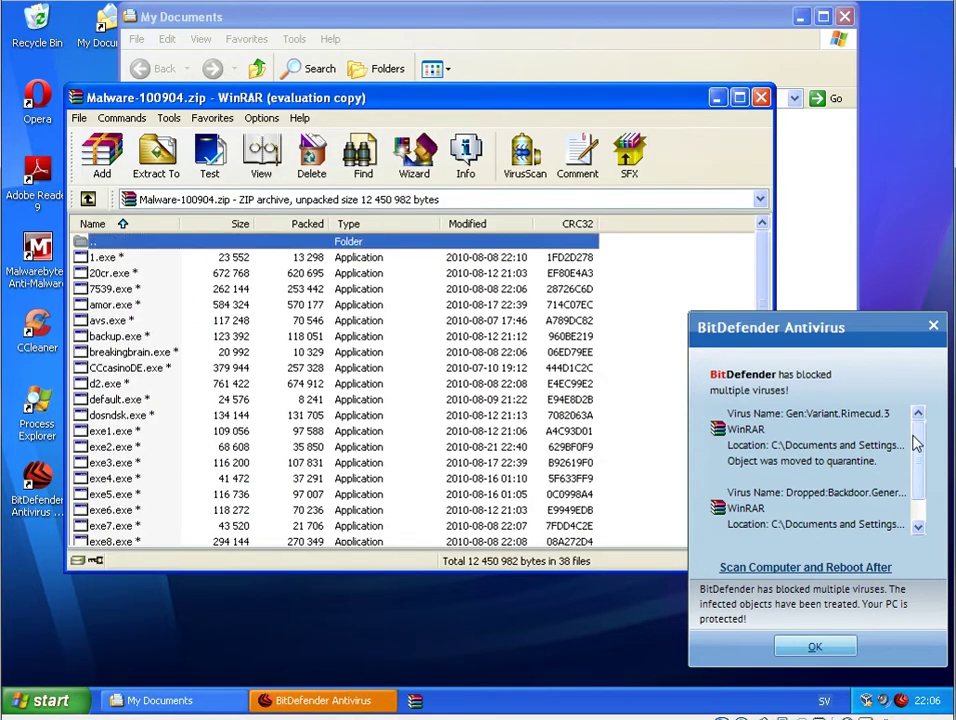
pyautogui.moveTo(916, 441); pyautogui.dragTo(926, 492)
pyautogui.scroll(2, 920, 449)
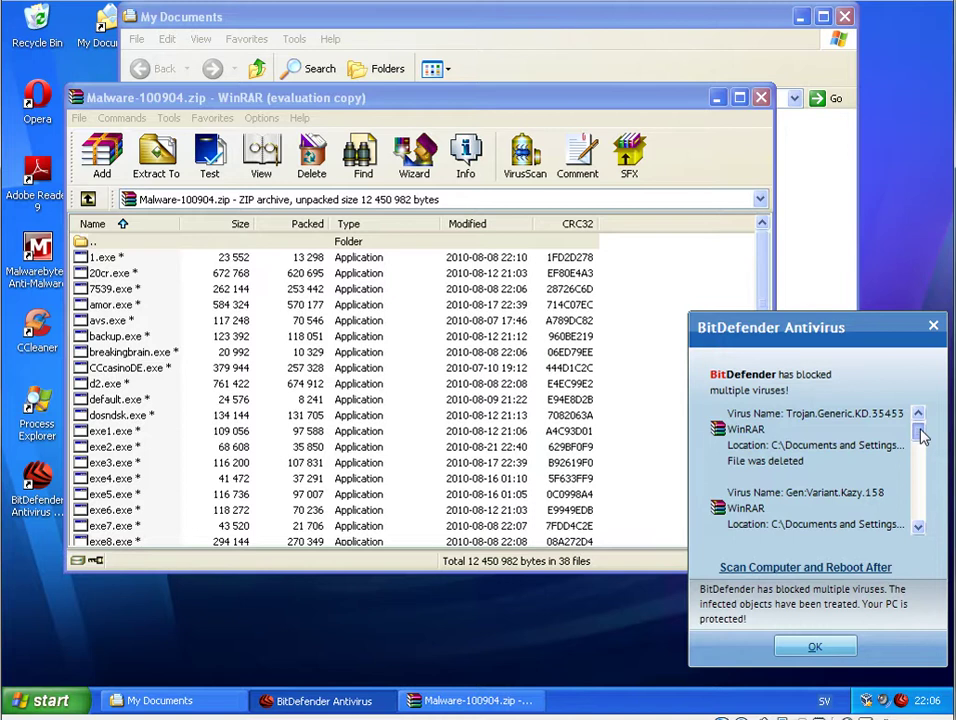
pyautogui.moveTo(922, 435); pyautogui.dragTo(928, 453)
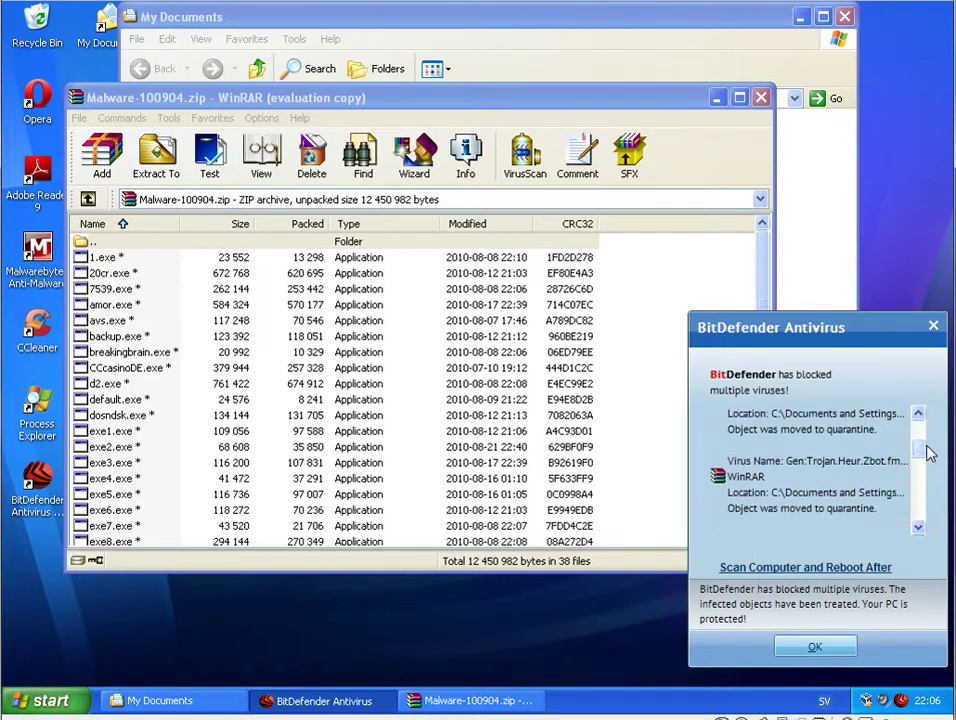
pyautogui.scroll(1, 860, 465)
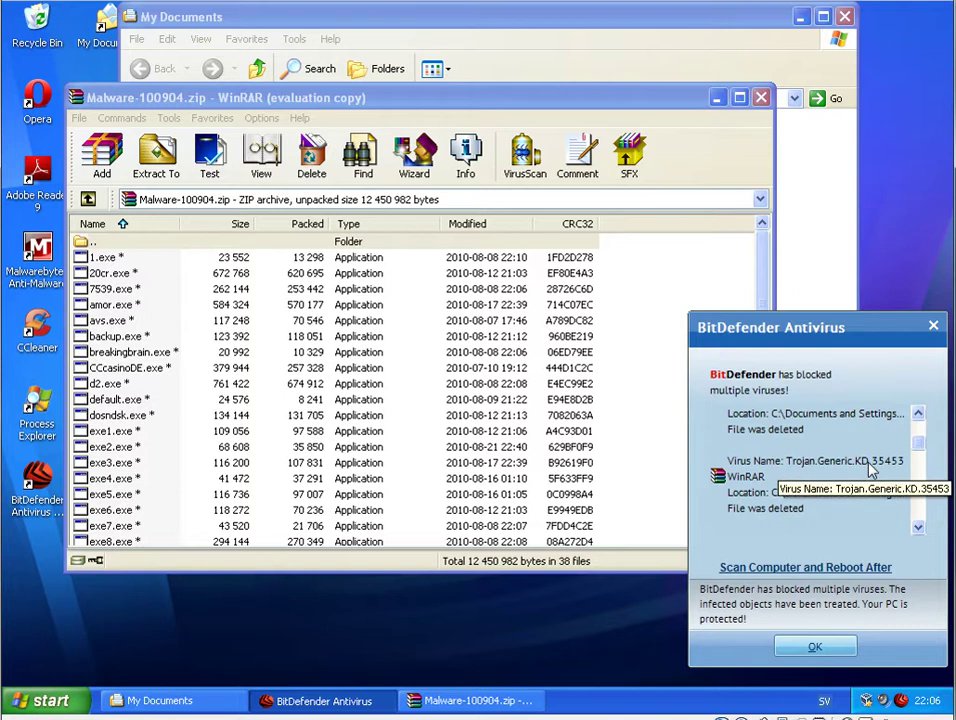
pyautogui.moveTo(919, 447); pyautogui.dragTo(927, 530)
# - Dismiss the alert and extract Malware-100904.zip's 38 executables into a Malware-100904 folder with its password
pyautogui.click(816, 645)
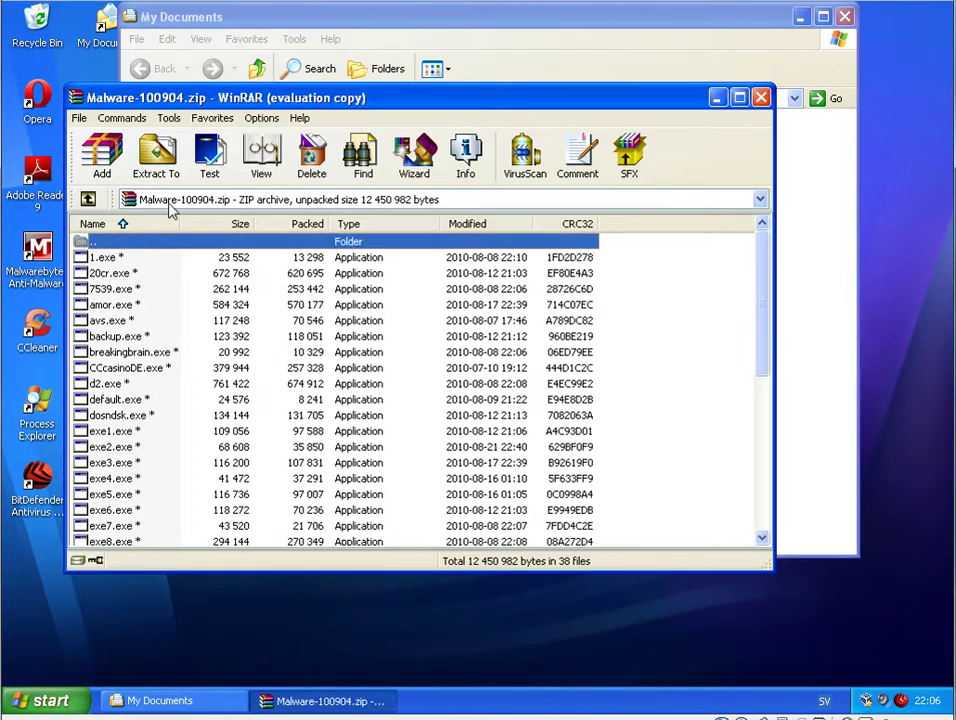
pyautogui.click(155, 158)
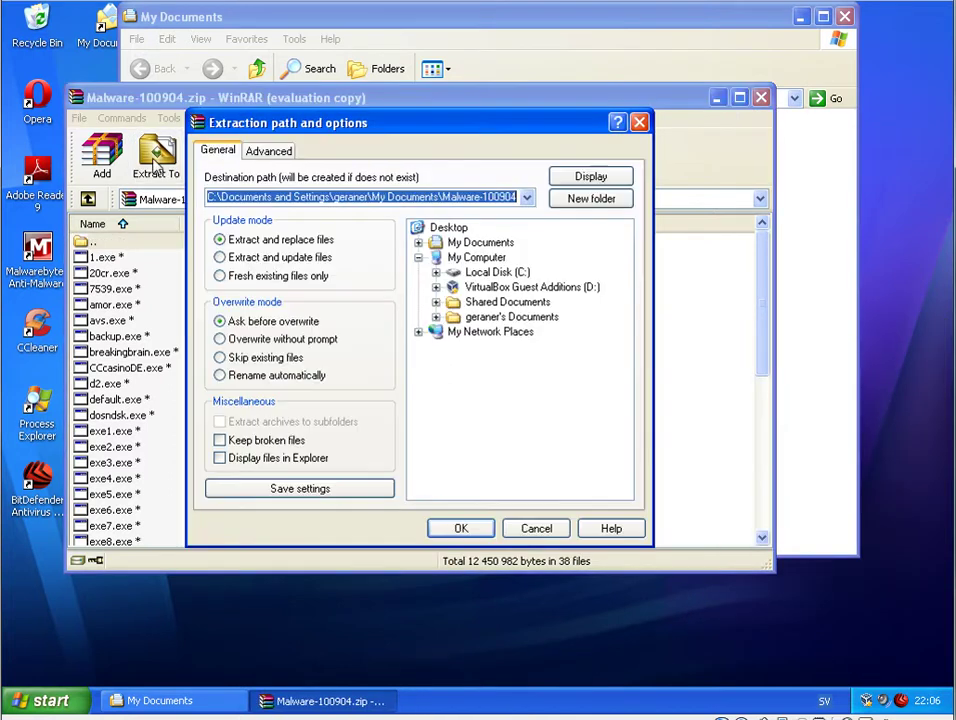
pyautogui.click(460, 528)
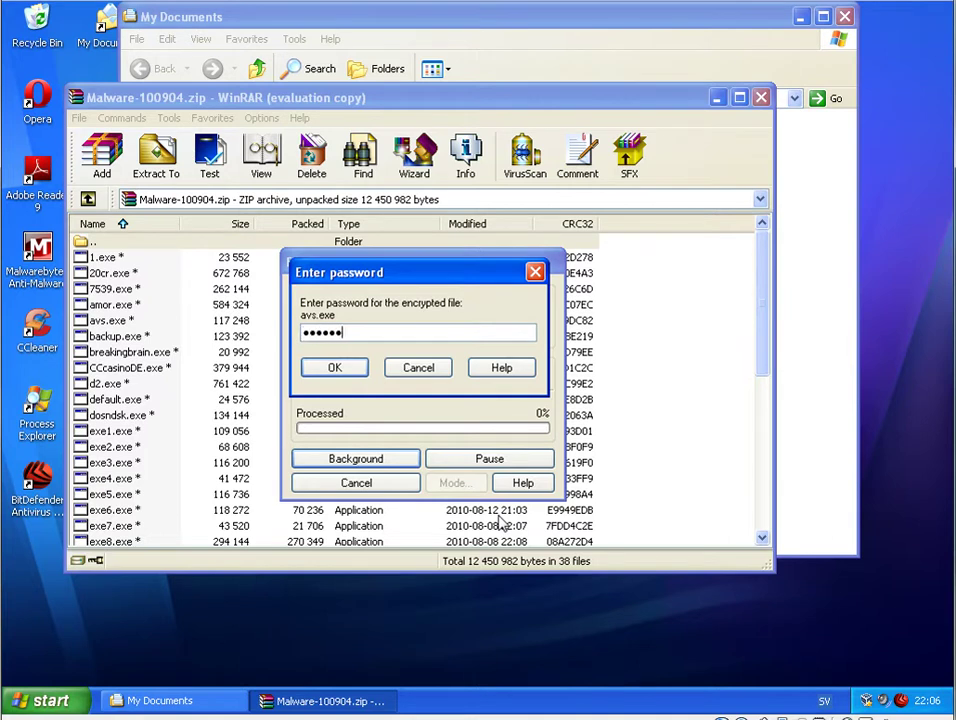
pyautogui.press('Return')
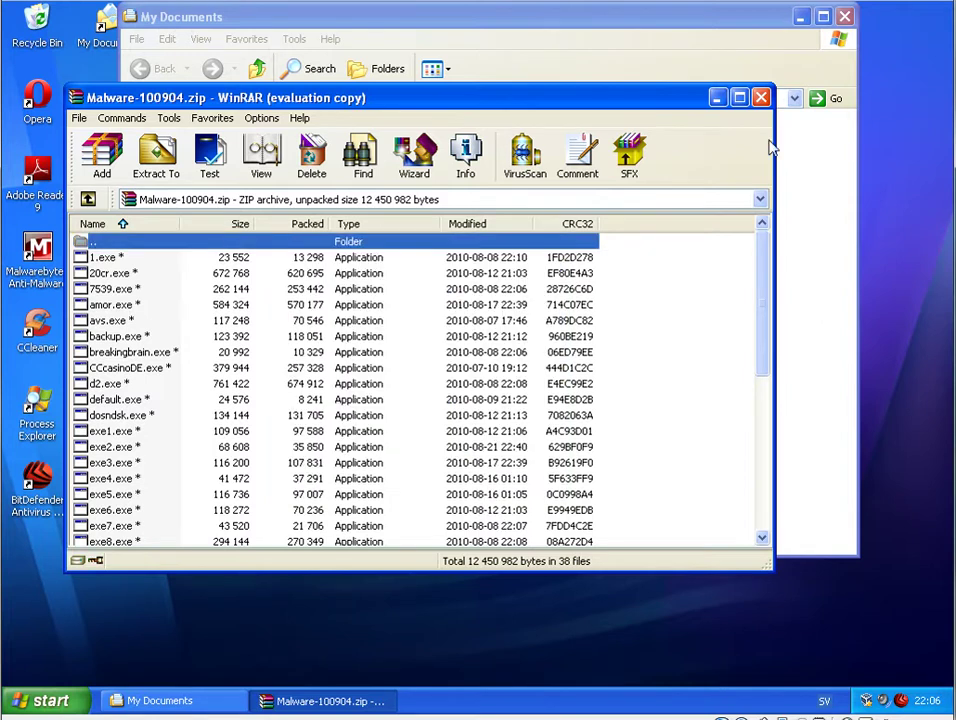
# - Switch My Documents to Details view and open the extracted Malware folder
pyautogui.click(762, 98)
pyautogui.click(167, 39)
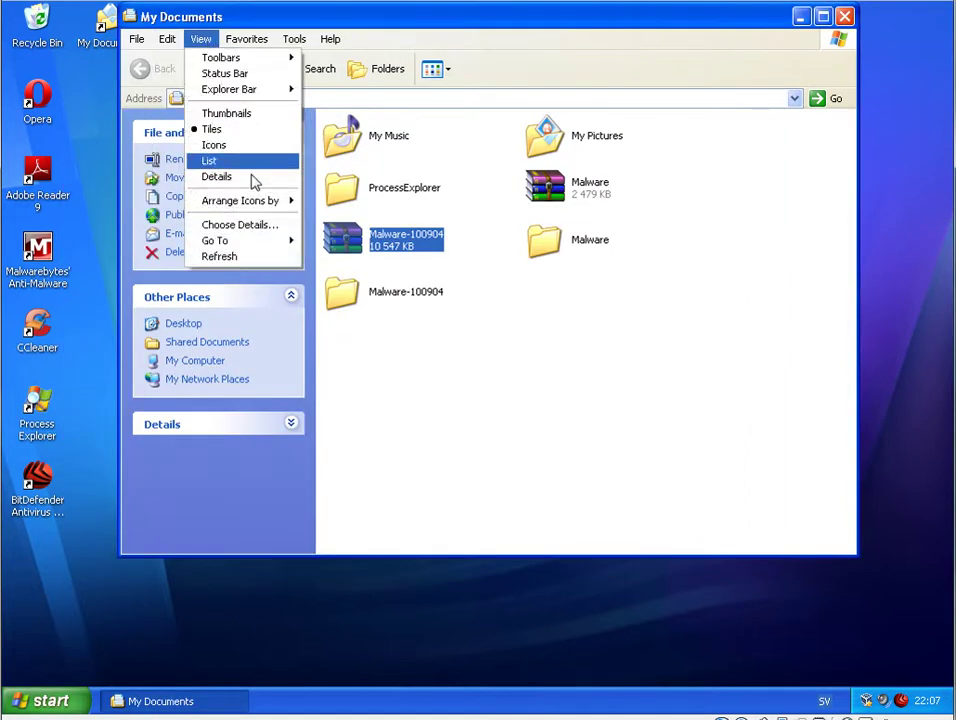
pyautogui.click(250, 178)
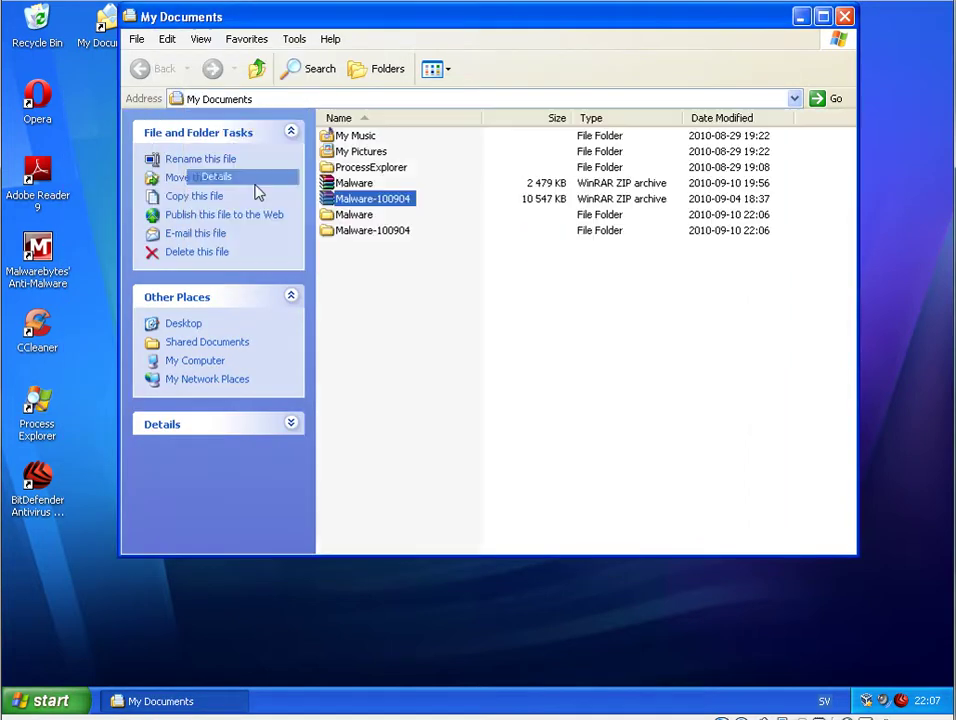
pyautogui.doubleClick(355, 217)
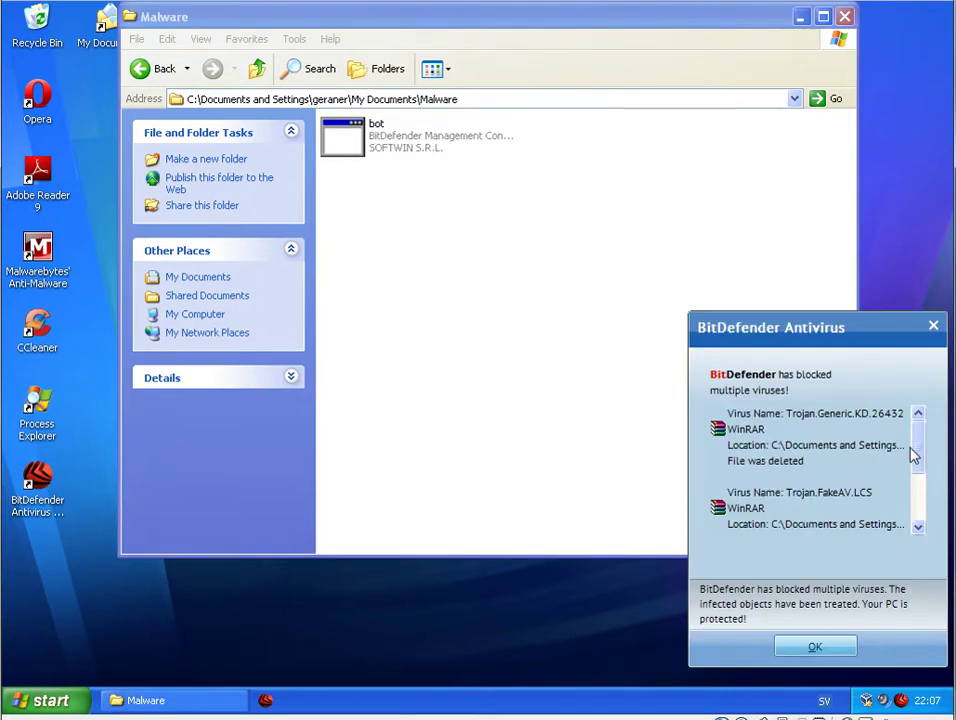
# - Review and dismiss BitDefender's virus alert, then select the remaining bot file
pyautogui.moveTo(918, 450); pyautogui.dragTo(925, 499)
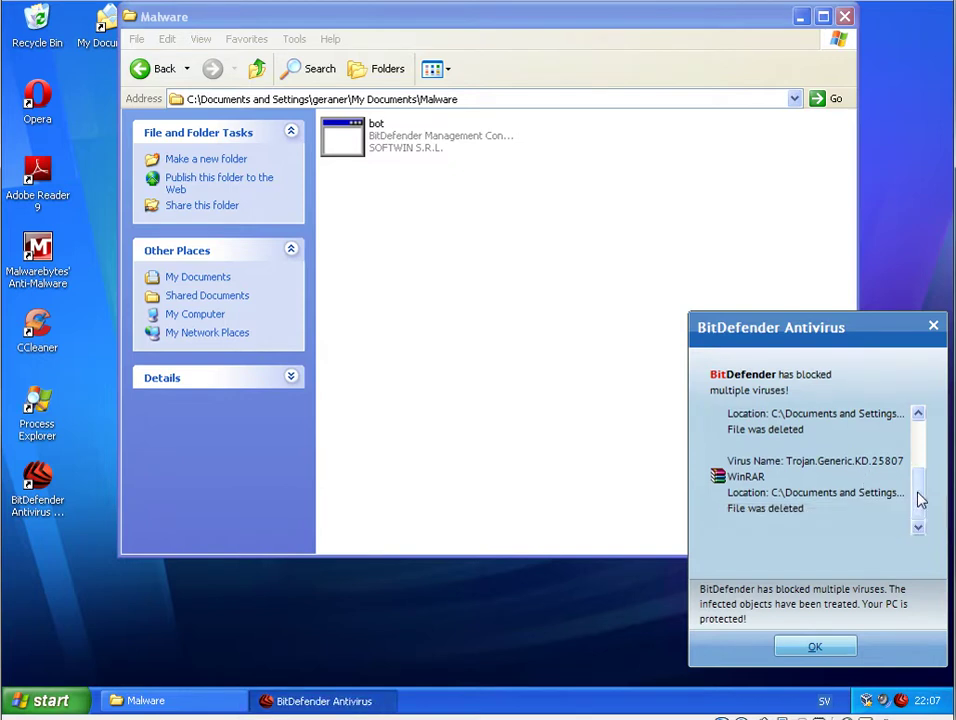
pyautogui.moveTo(918, 497); pyautogui.dragTo(920, 412)
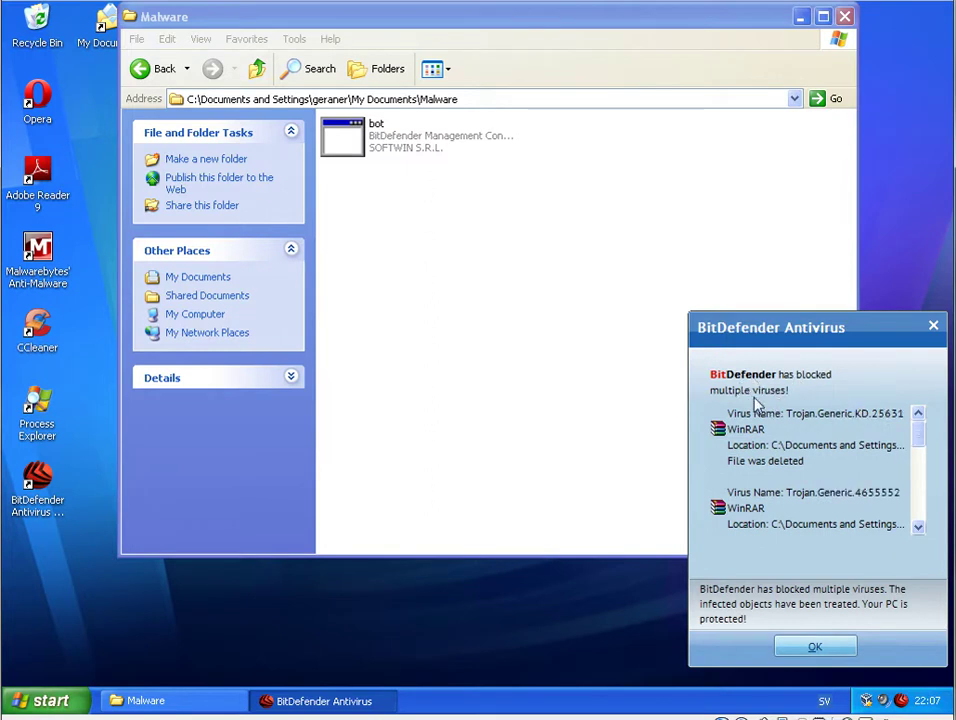
pyautogui.click(816, 648)
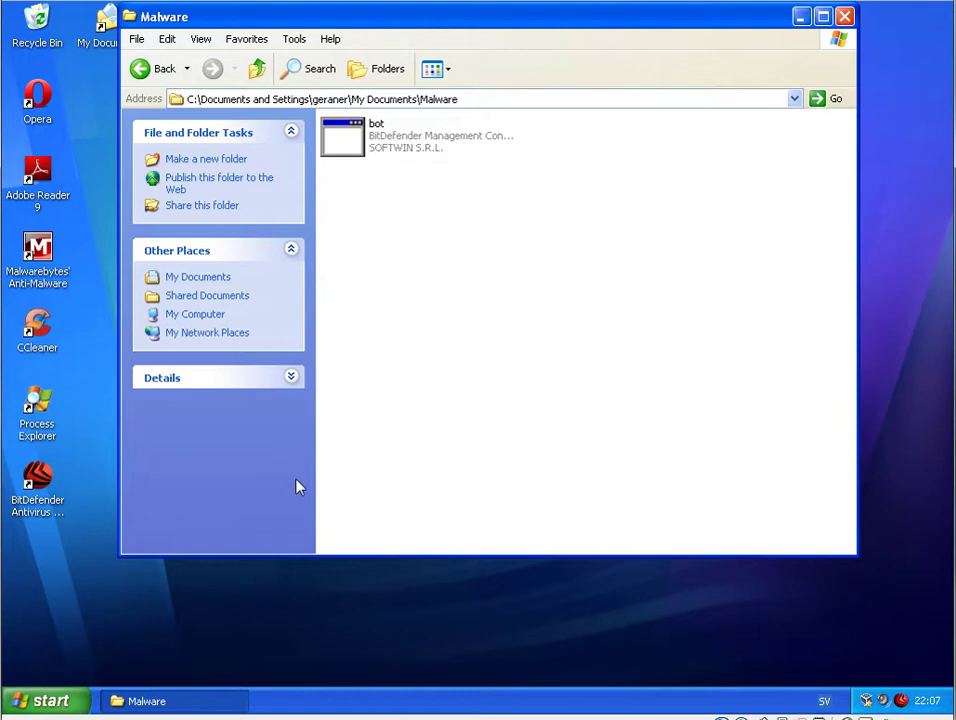
pyautogui.click(409, 146)
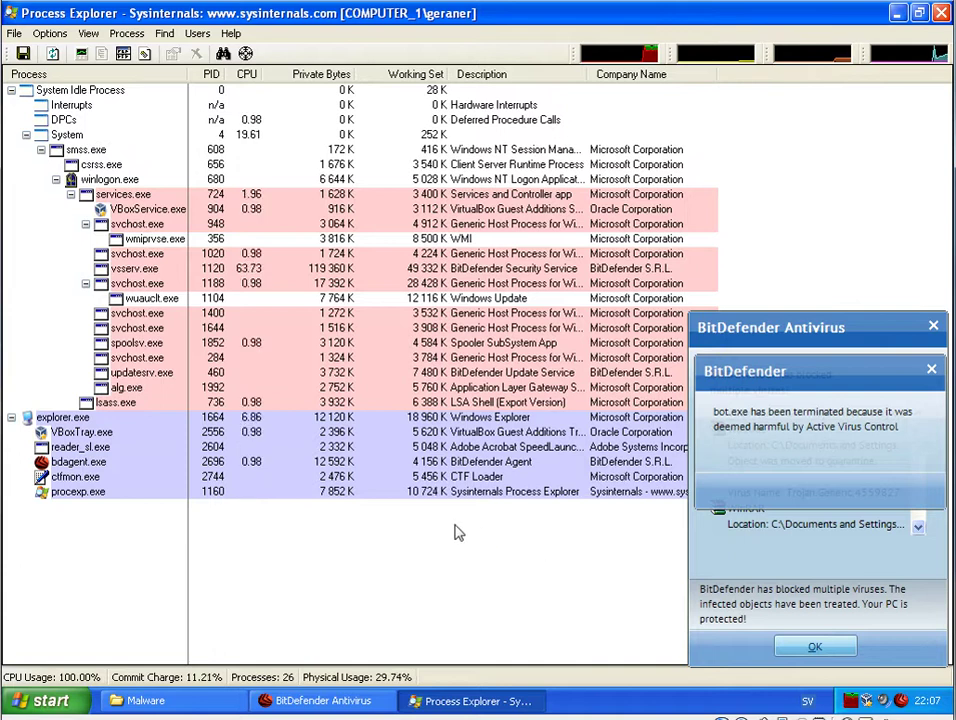
# - Hide Process Explorer and dismiss the bot.exe termination notice and BitDefender virus alert
pyautogui.click(897, 13)
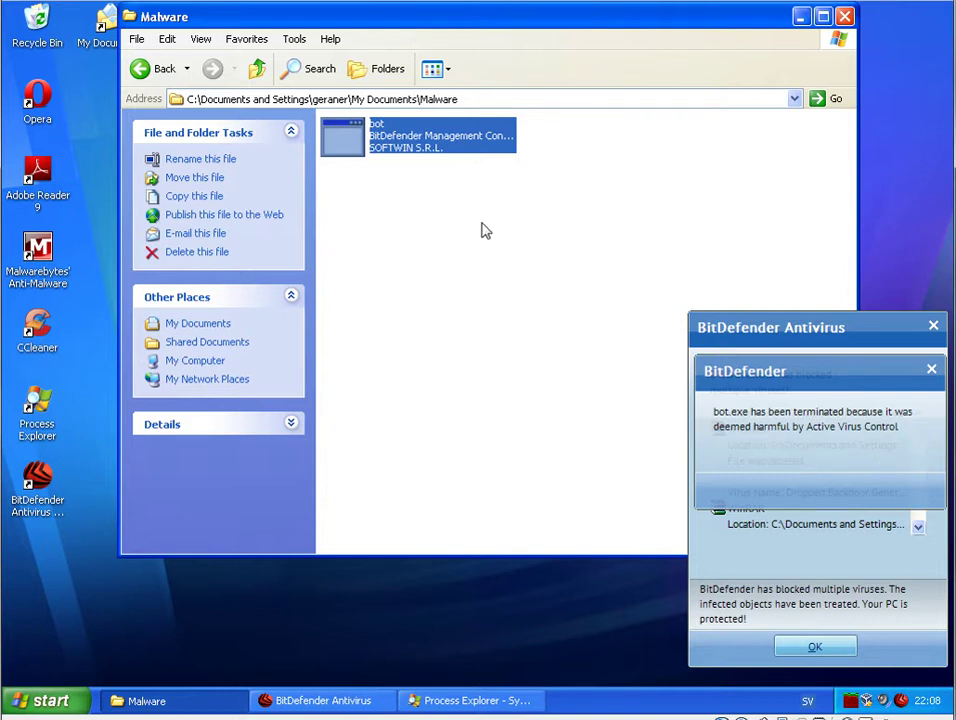
pyautogui.click(931, 369)
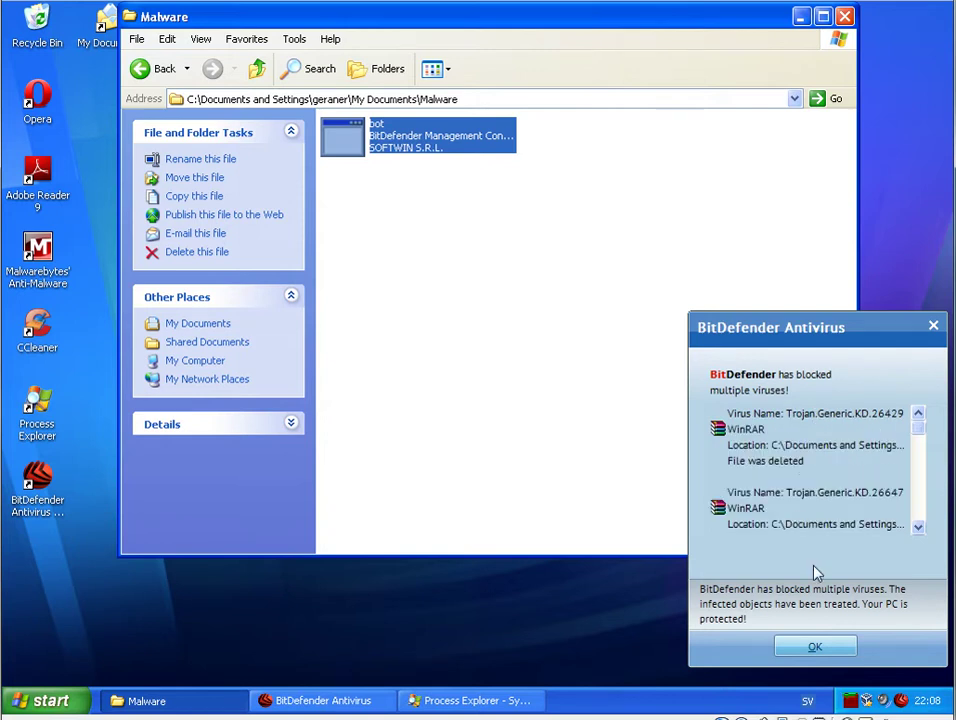
pyautogui.click(916, 437)
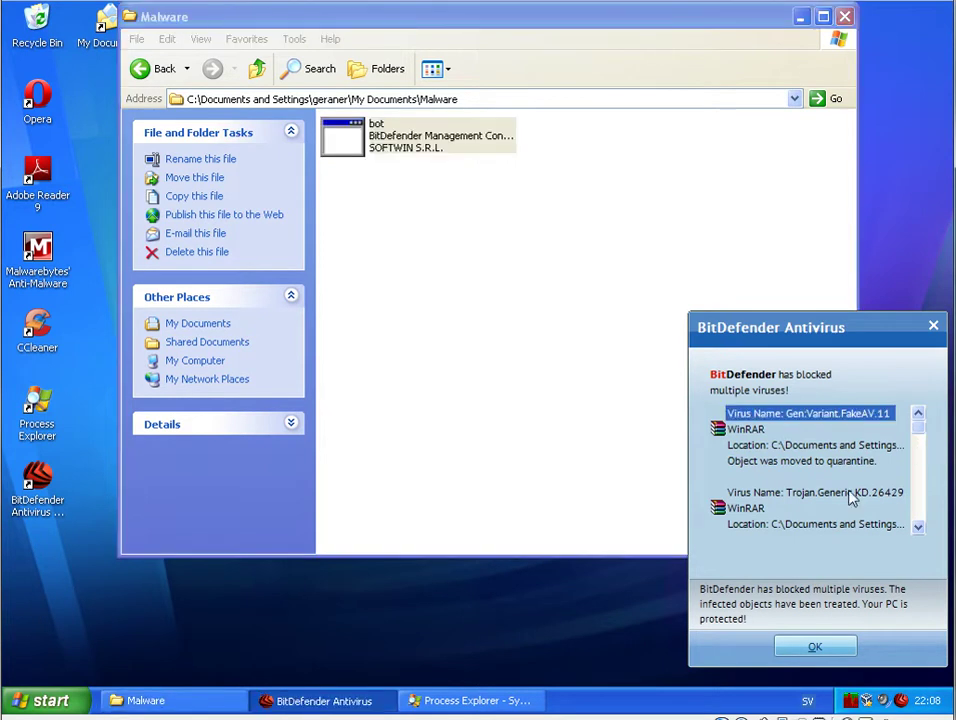
pyautogui.click(816, 644)
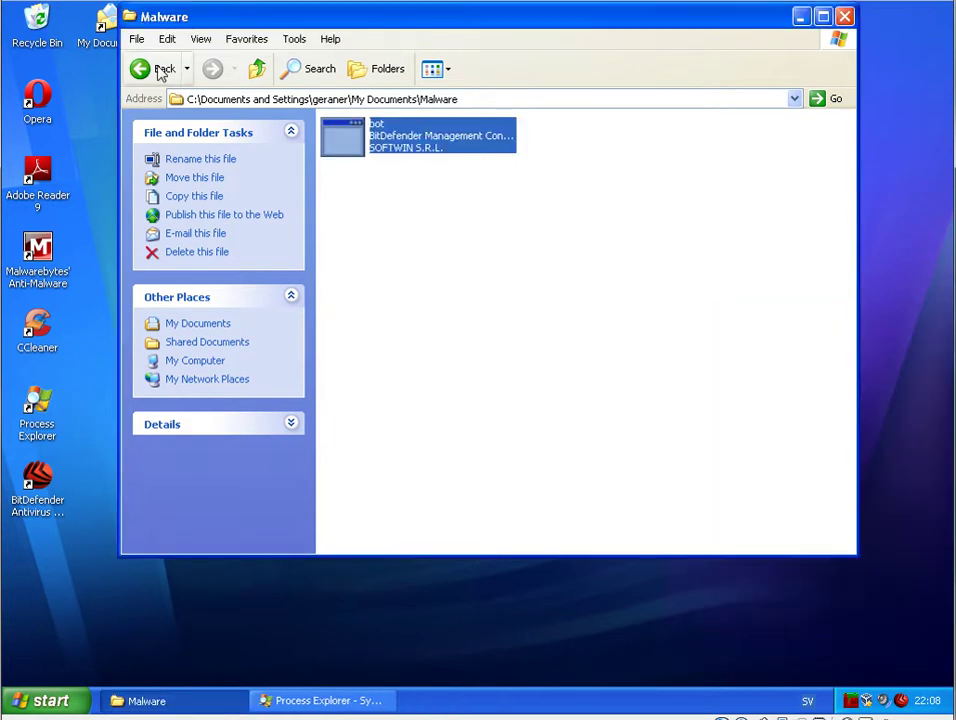
# - Open the Malware-100904 folder maximized, dismiss BitDefender's alerts, and select the inst archive
pyautogui.click(160, 72)
pyautogui.doubleClick(379, 149)
pyautogui.click(824, 18)
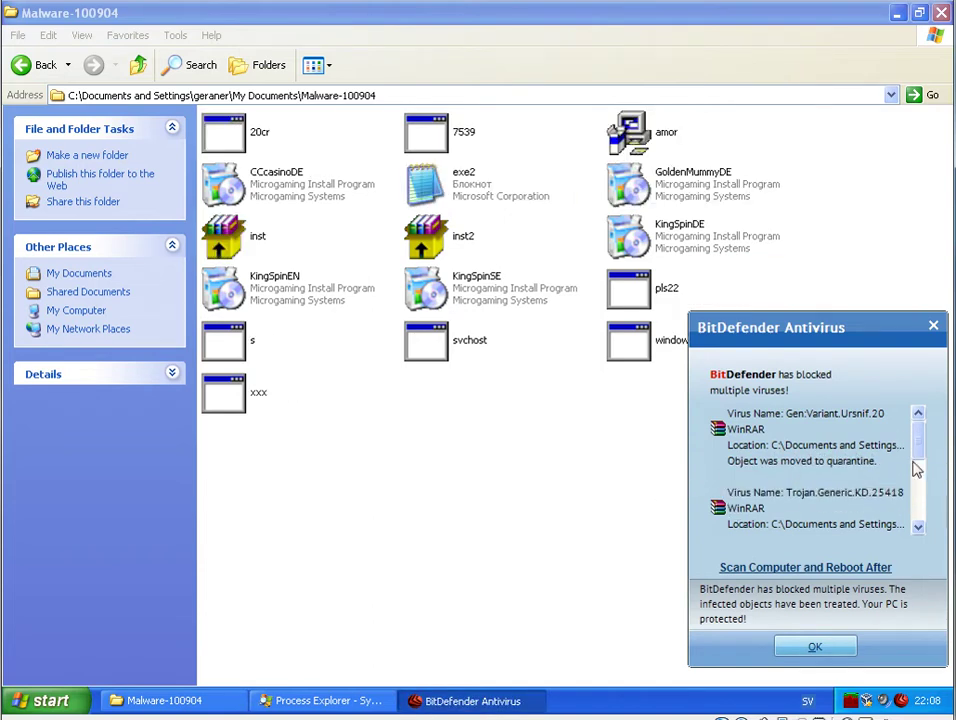
pyautogui.click(817, 648)
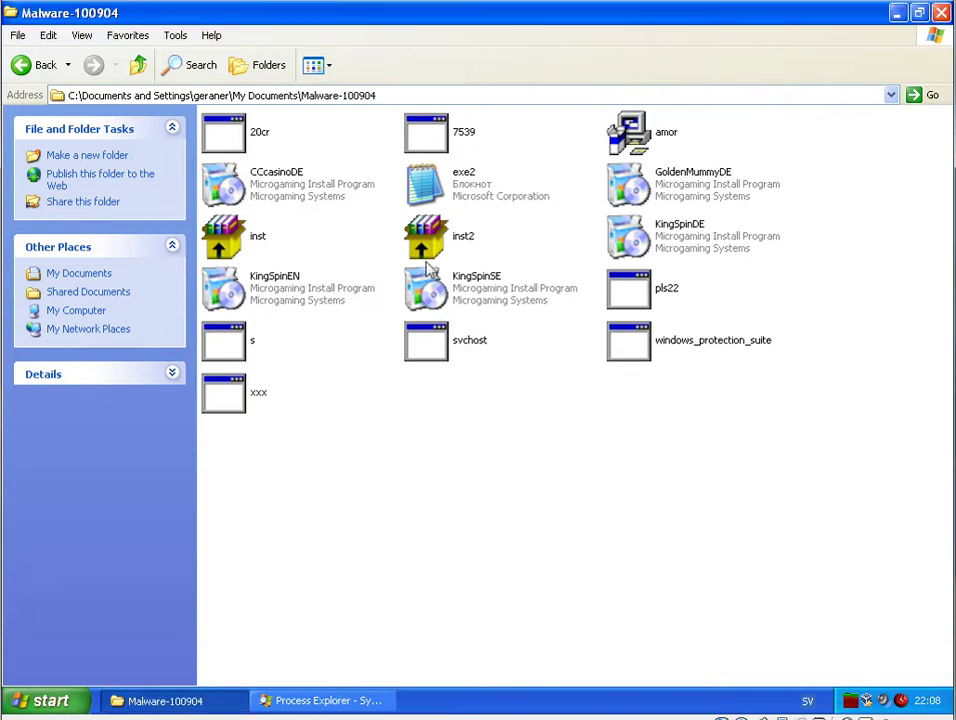
pyautogui.click(253, 236)
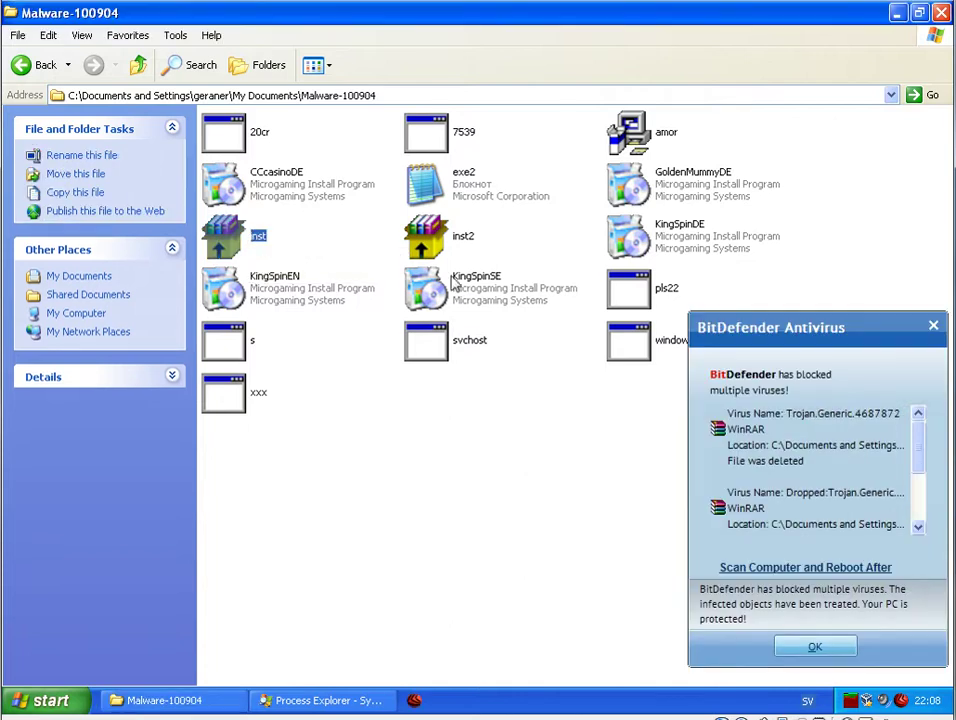
pyautogui.click(700, 612)
pyautogui.click(826, 650)
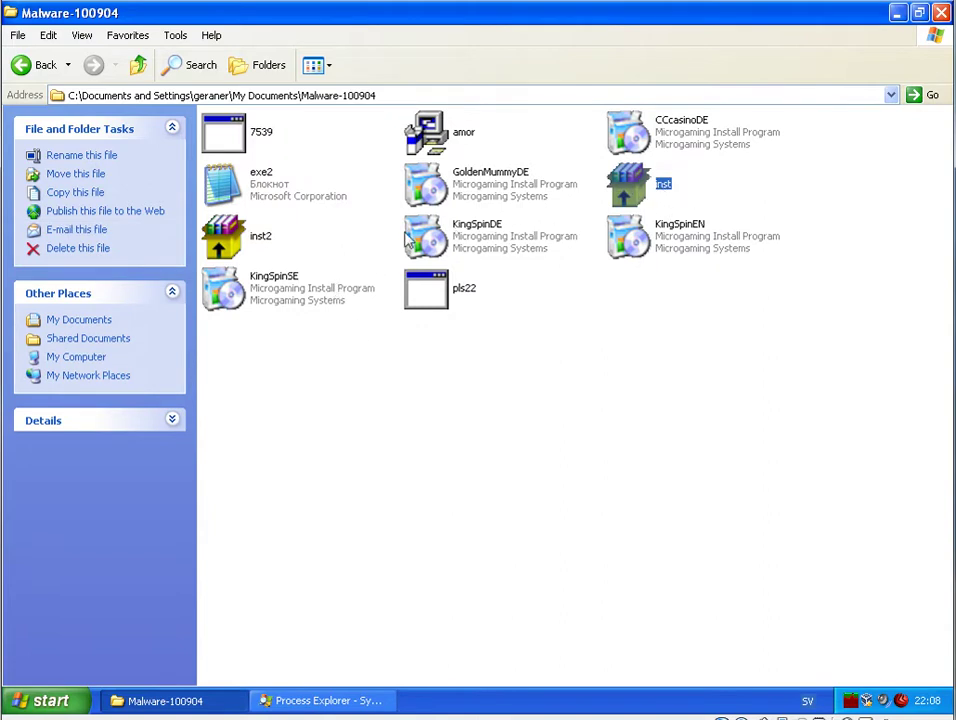
# - Run inst, dismiss the avpc2009.exe error and BitDefender's blocked-virus list, then restore the folder
pyautogui.doubleClick(648, 193)
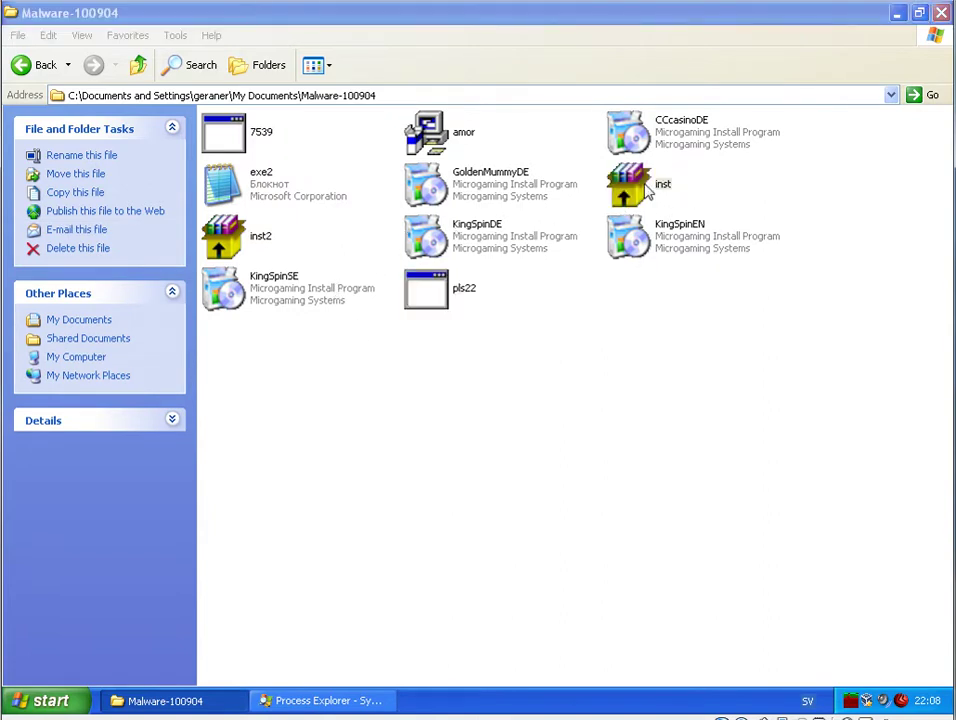
pyautogui.click(897, 13)
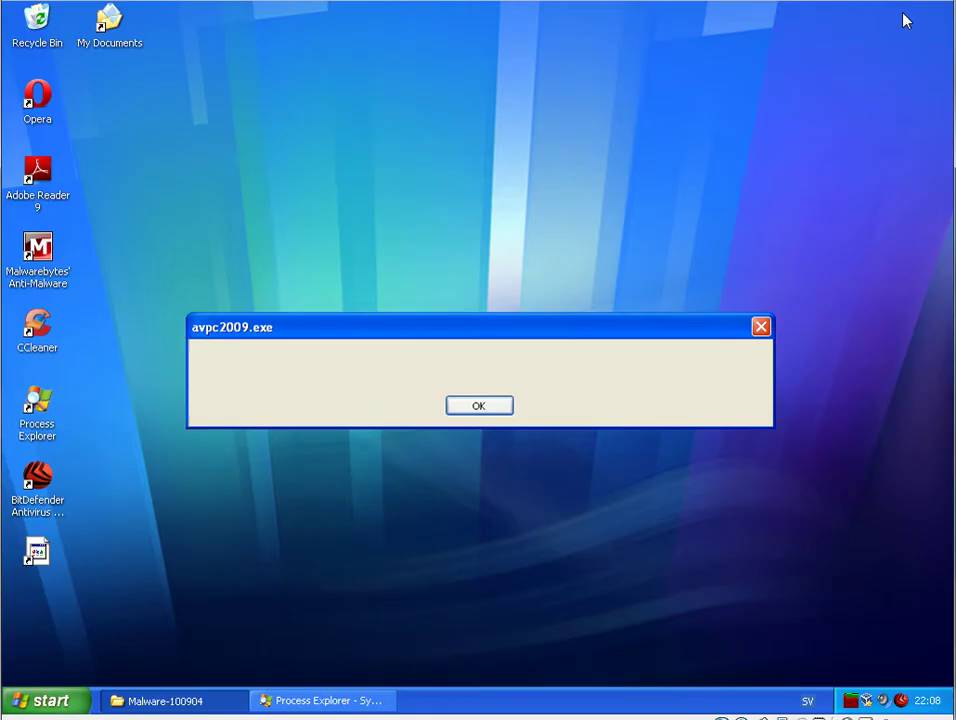
pyautogui.click(509, 408)
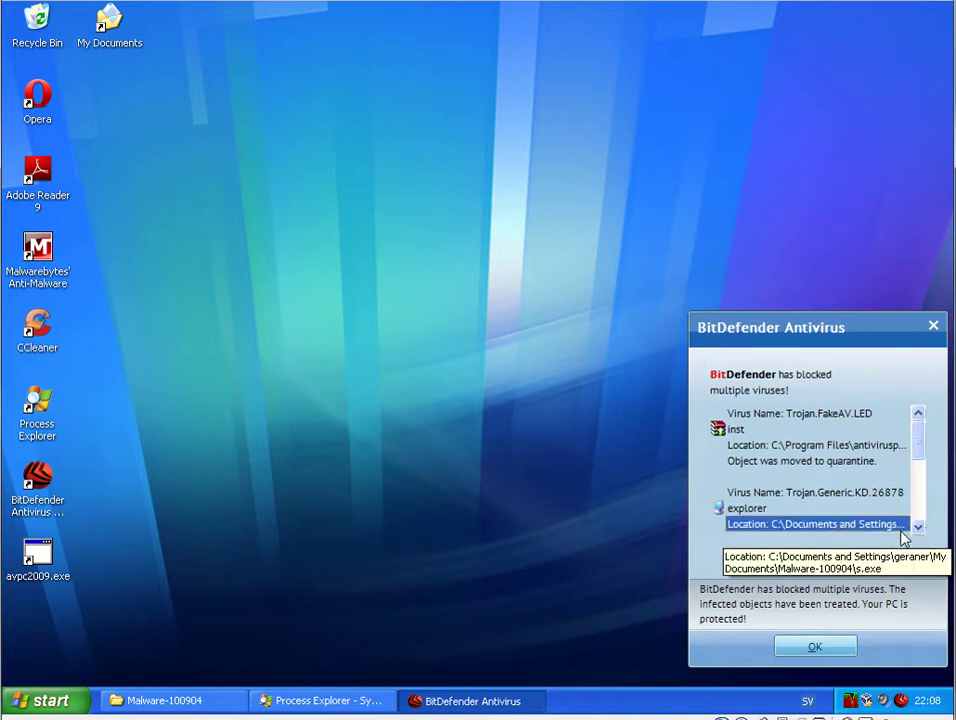
pyautogui.moveTo(918, 440); pyautogui.dragTo(922, 506)
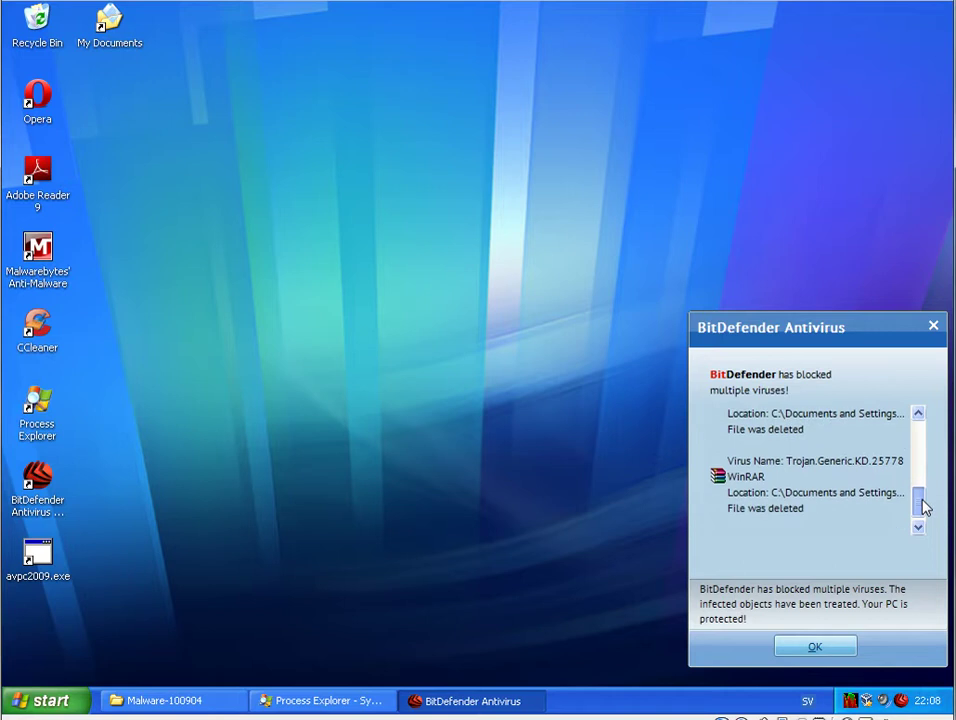
pyautogui.click(814, 647)
pyautogui.click(214, 700)
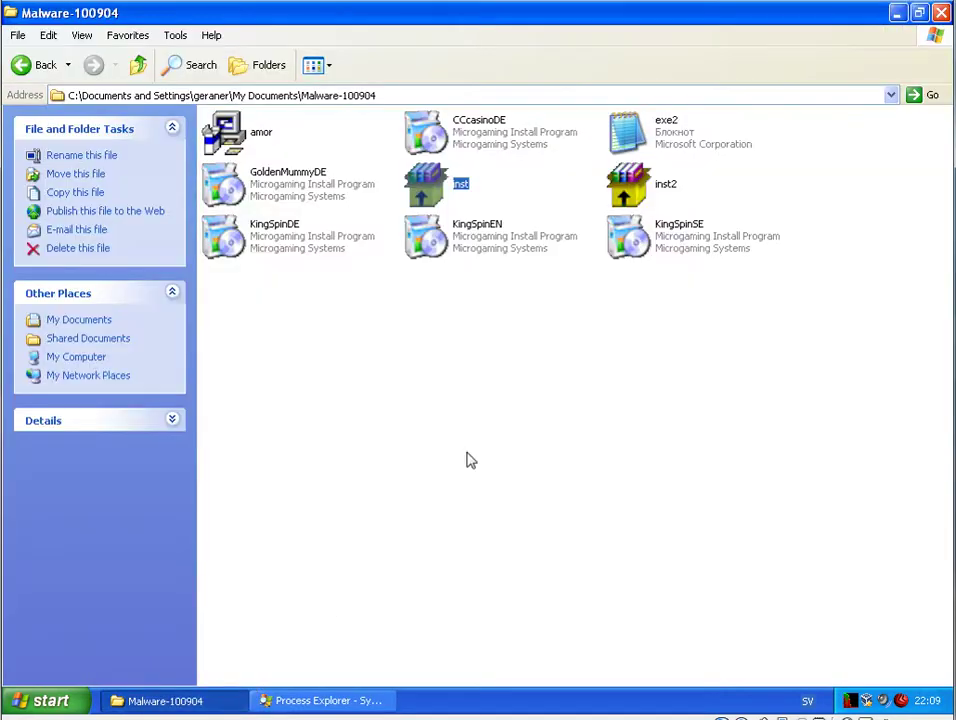
pyautogui.click(480, 270)
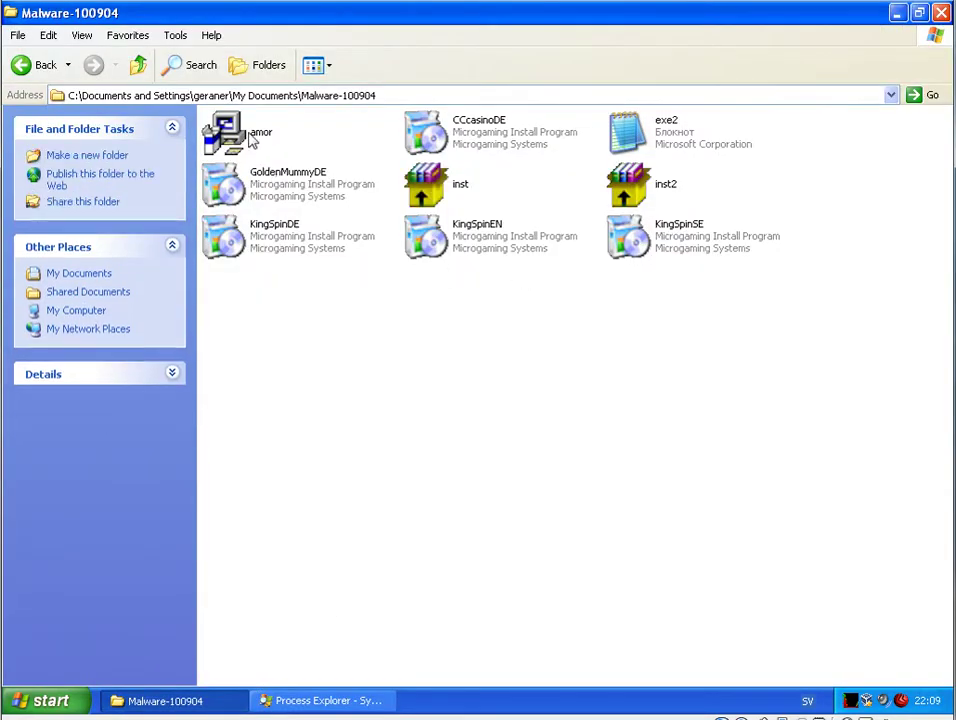
# - Launch Malwarebytes' Anti-Malware, minimize it and Process Explorer, and restore the Malware-100904 folder
pyautogui.click(897, 13)
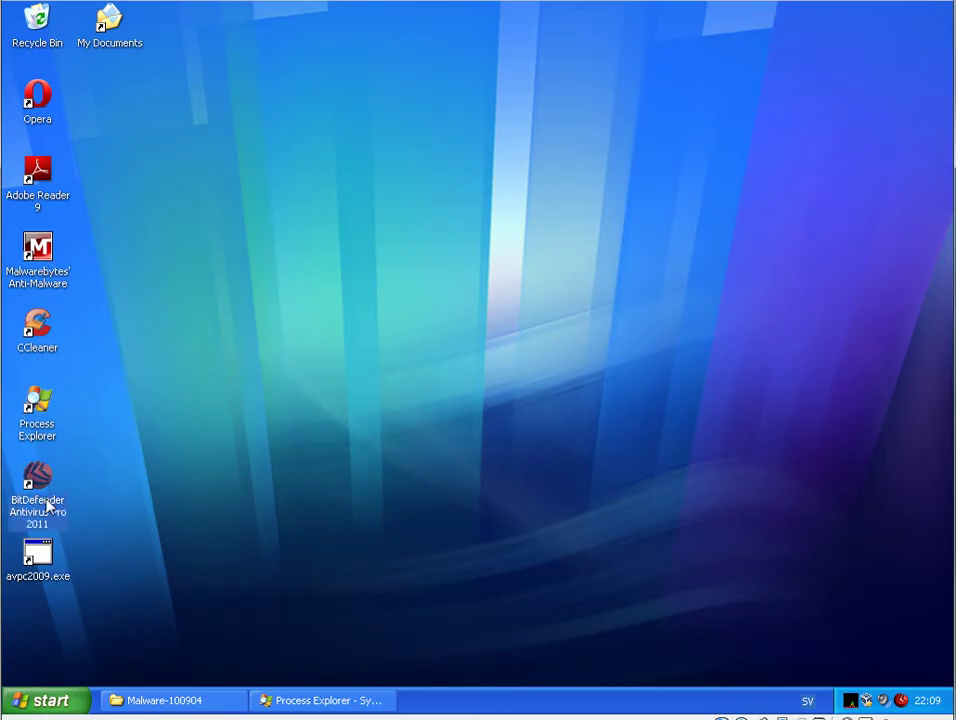
pyautogui.click(52, 245)
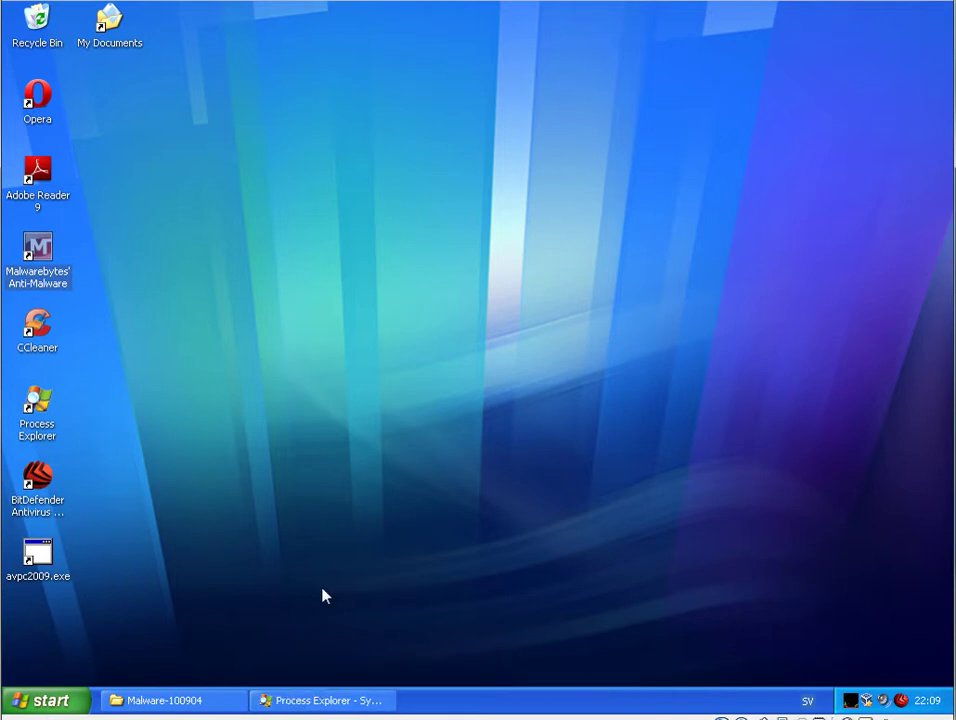
pyautogui.click(317, 703)
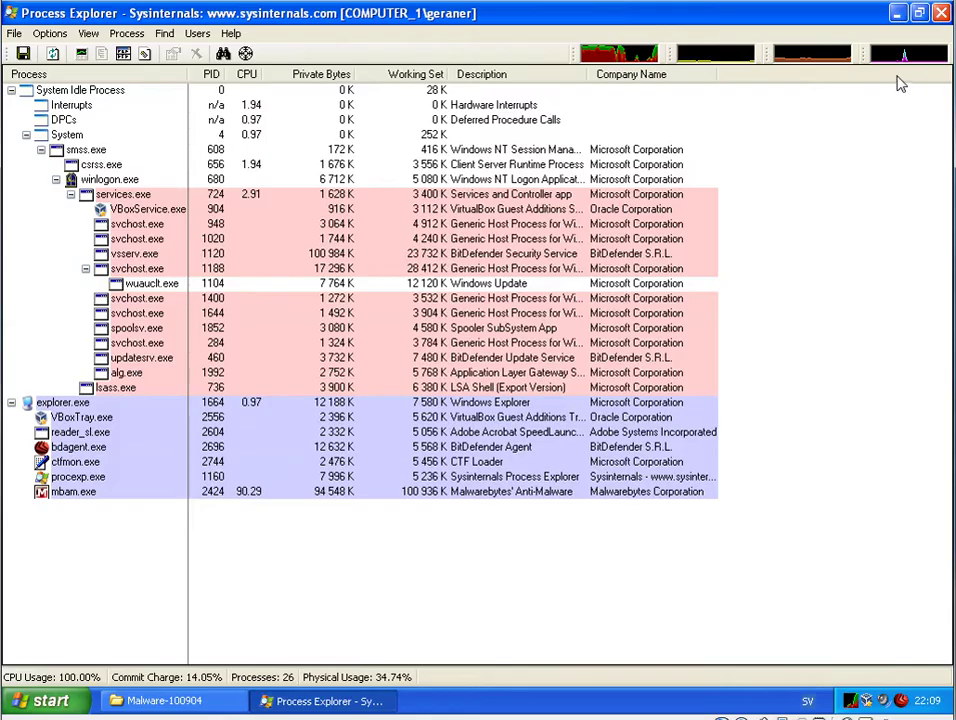
pyautogui.click(899, 14)
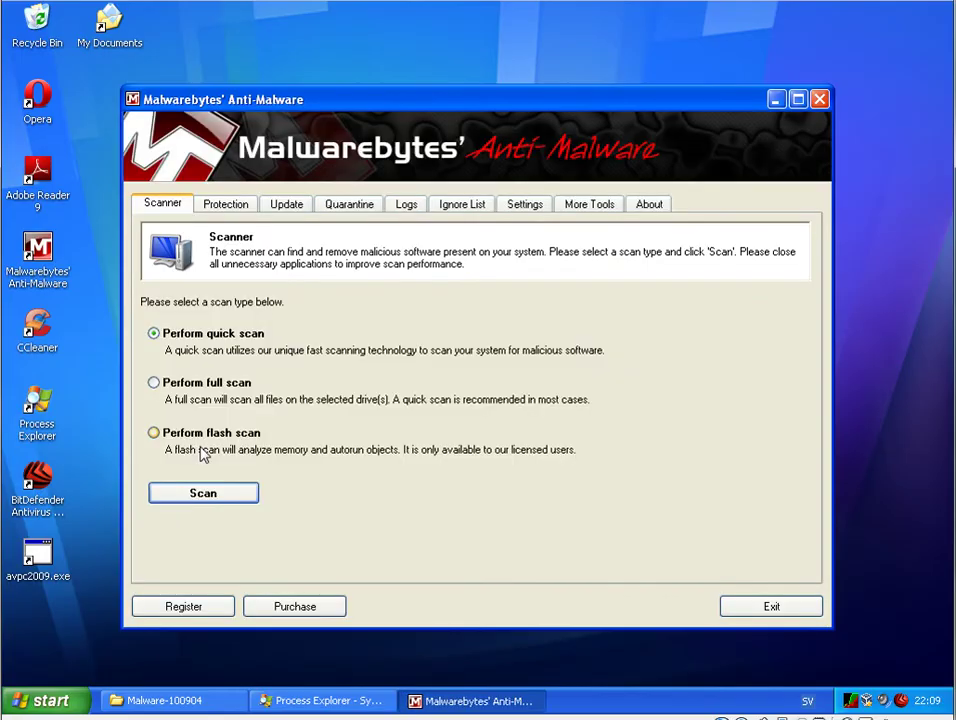
pyautogui.click(775, 99)
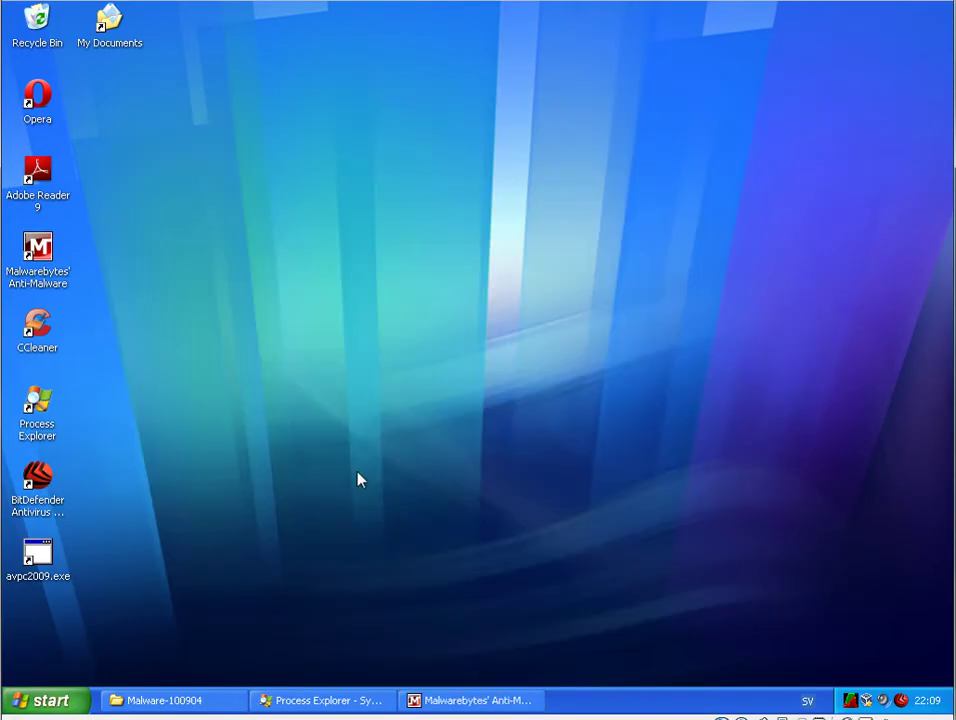
pyautogui.click(198, 700)
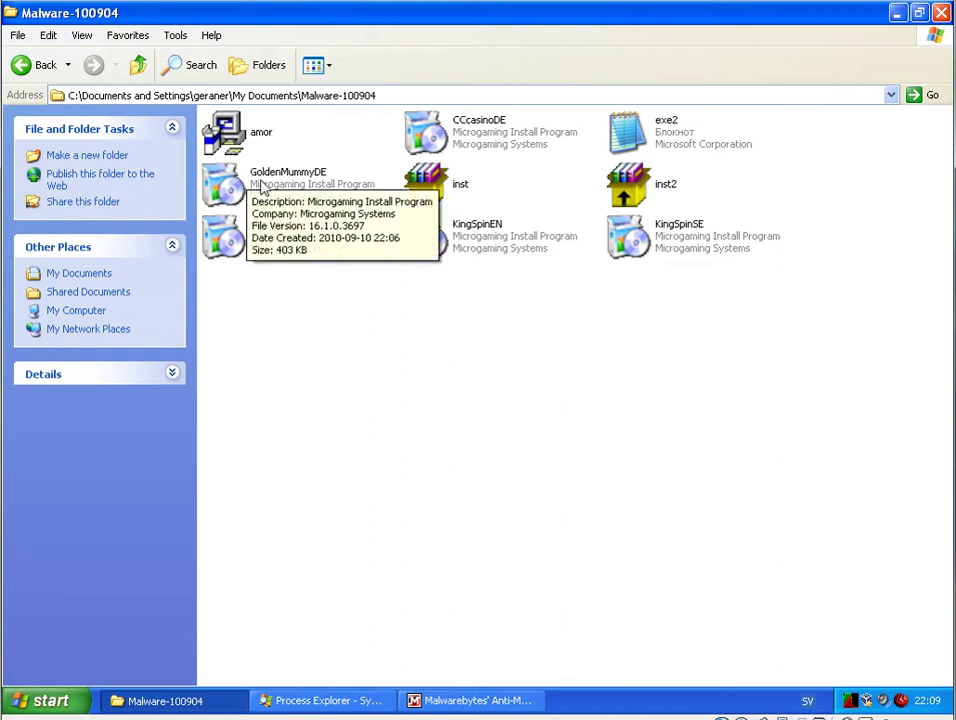
# - Run CCcasinoDE and choose 'Casino installieren' in the Cabaret Club installer
pyautogui.click(519, 137)
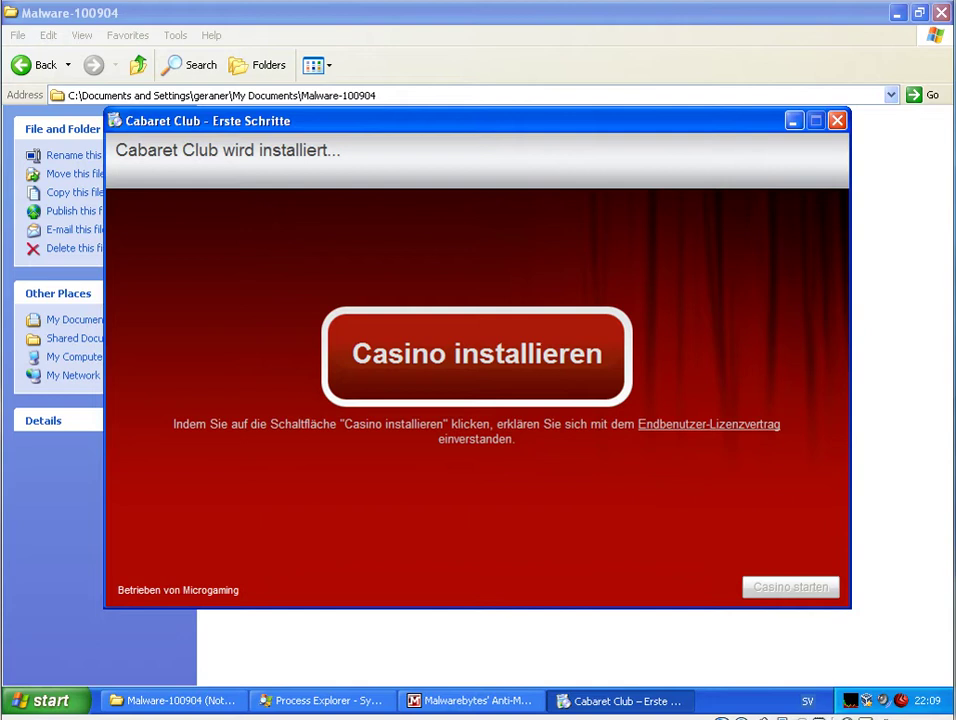
pyautogui.click(435, 372)
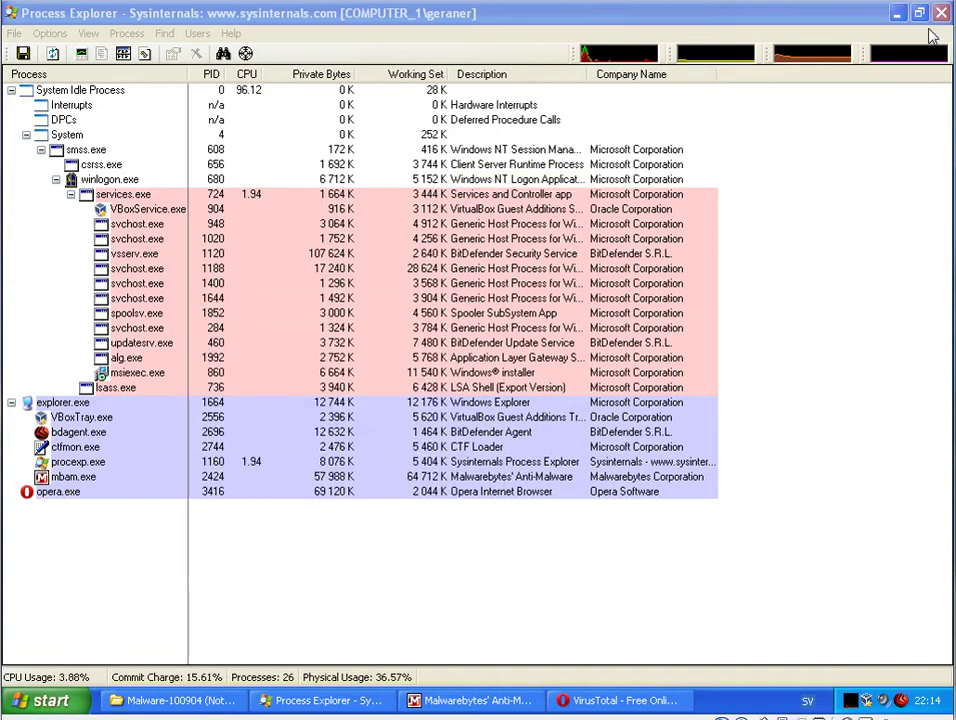
# - Review VirusTotal's CCcasinoDE.exe results, 15 of 42 engines flagging it, then close Opera
pyautogui.click(897, 13)
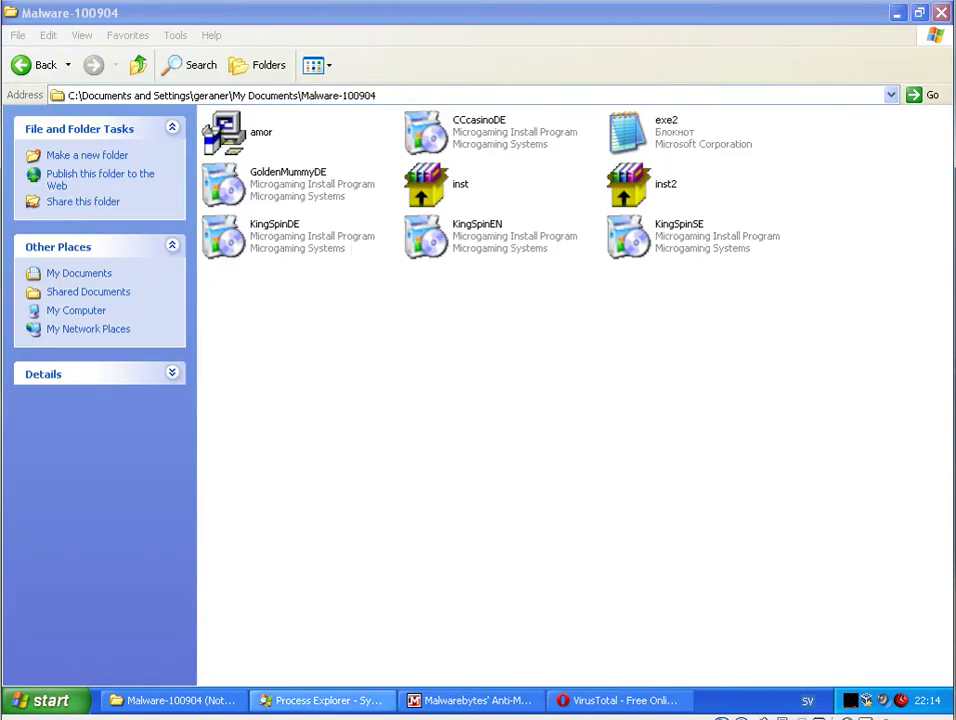
pyautogui.click(665, 701)
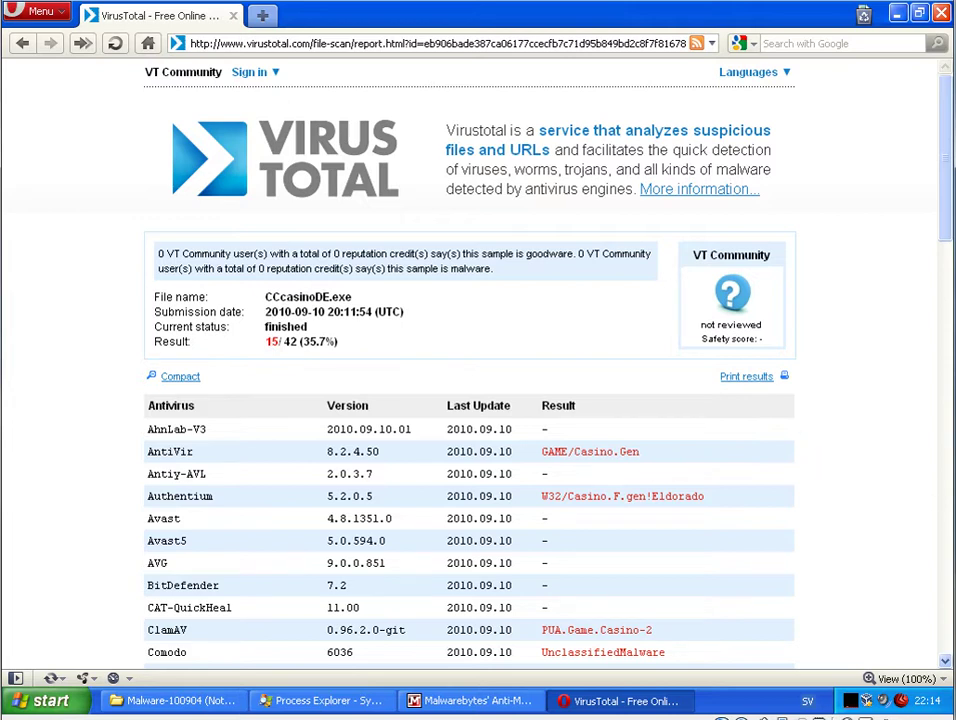
pyautogui.moveTo(948, 155); pyautogui.dragTo(948, 246)
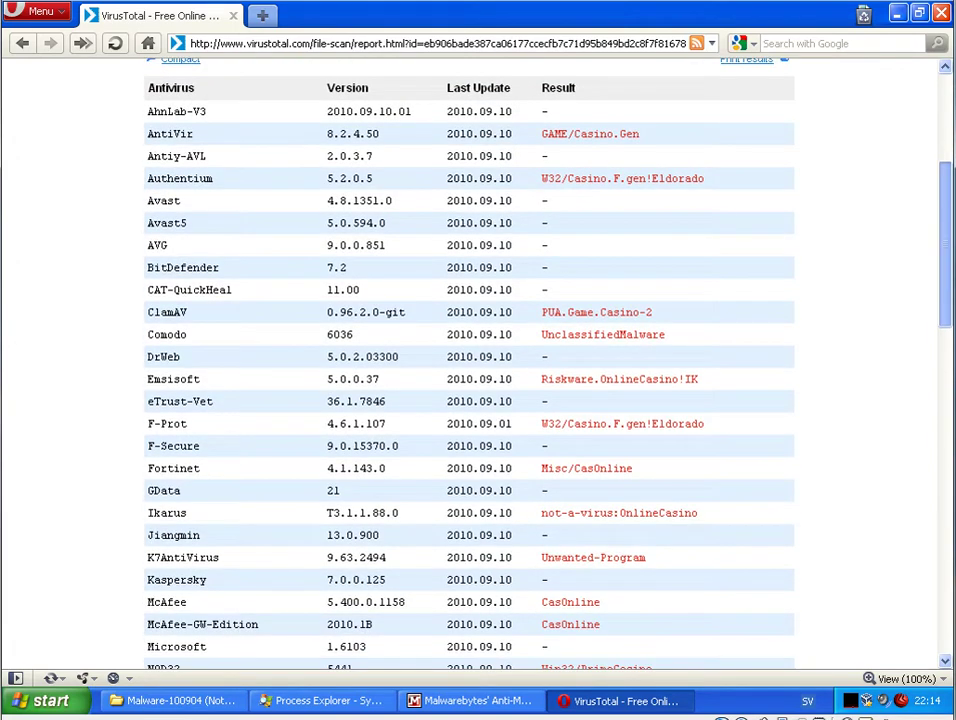
pyautogui.moveTo(948, 246); pyautogui.dragTo(948, 276)
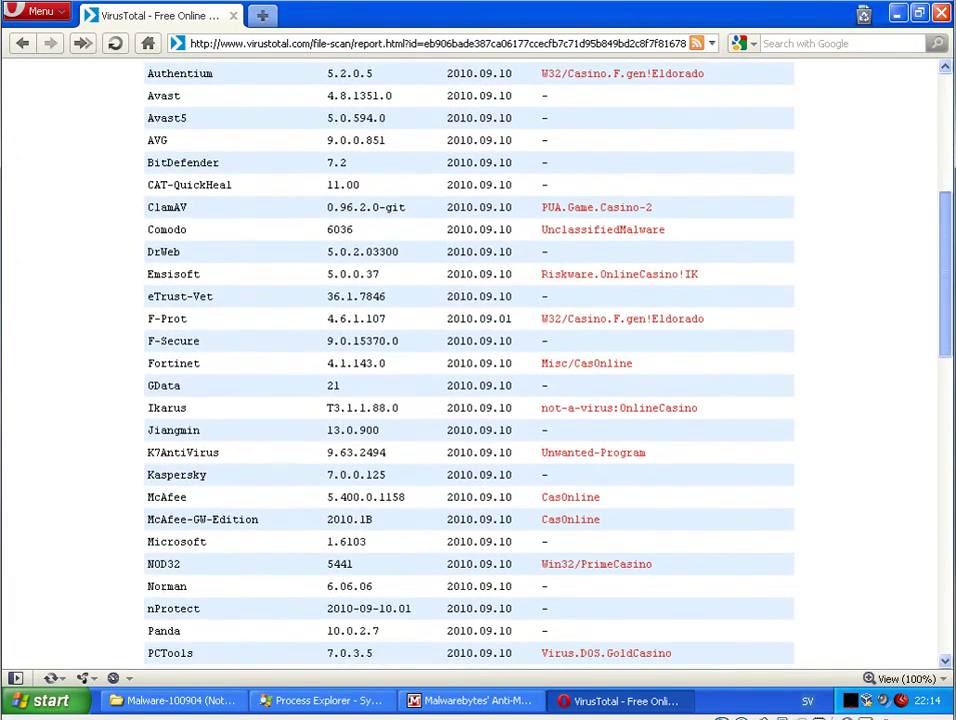
pyautogui.scroll(-3, 673, 362)
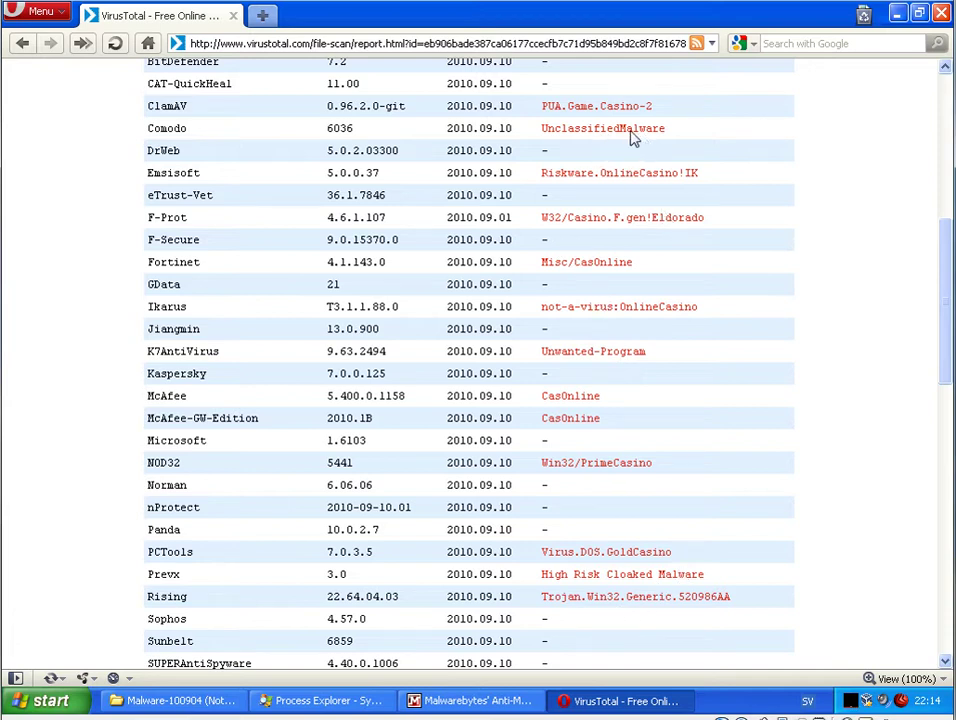
pyautogui.scroll(-3, 634, 142)
pyautogui.scroll(-3, 690, 453)
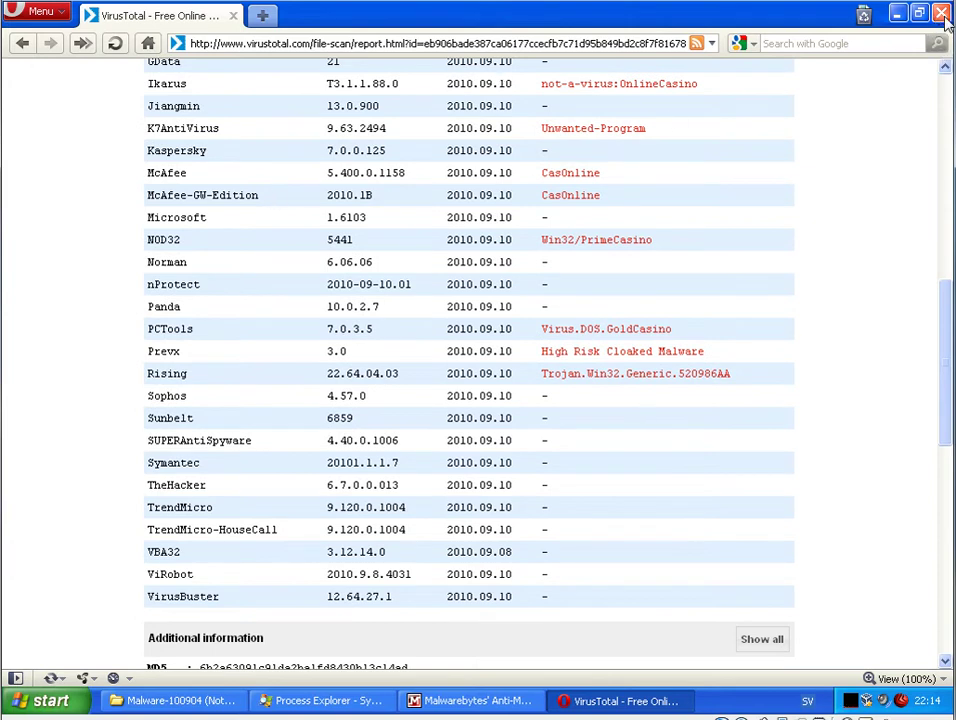
pyautogui.hotkey('alt', 'F4')
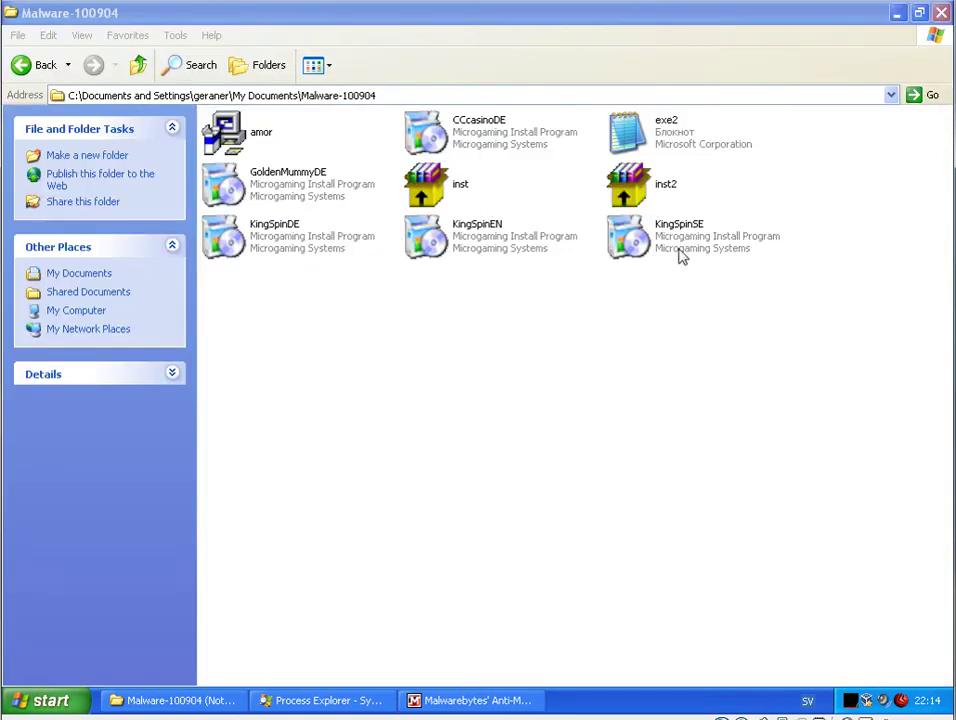
# - Select the KingSpinDE, GoldenMummyDE and amor files in the Malware-100904 folder
pyautogui.click(238, 254)
pyautogui.click(310, 181)
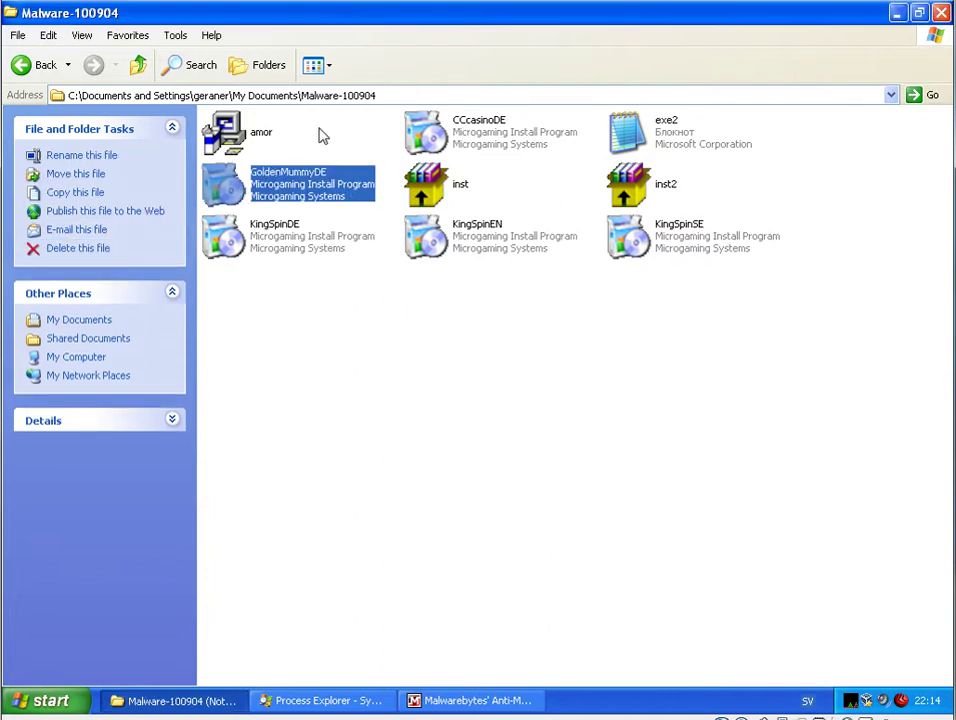
pyautogui.click(255, 132)
# - Minimize the folder and bring Process Explorer and Malwarebytes back to the front
pyautogui.click(897, 13)
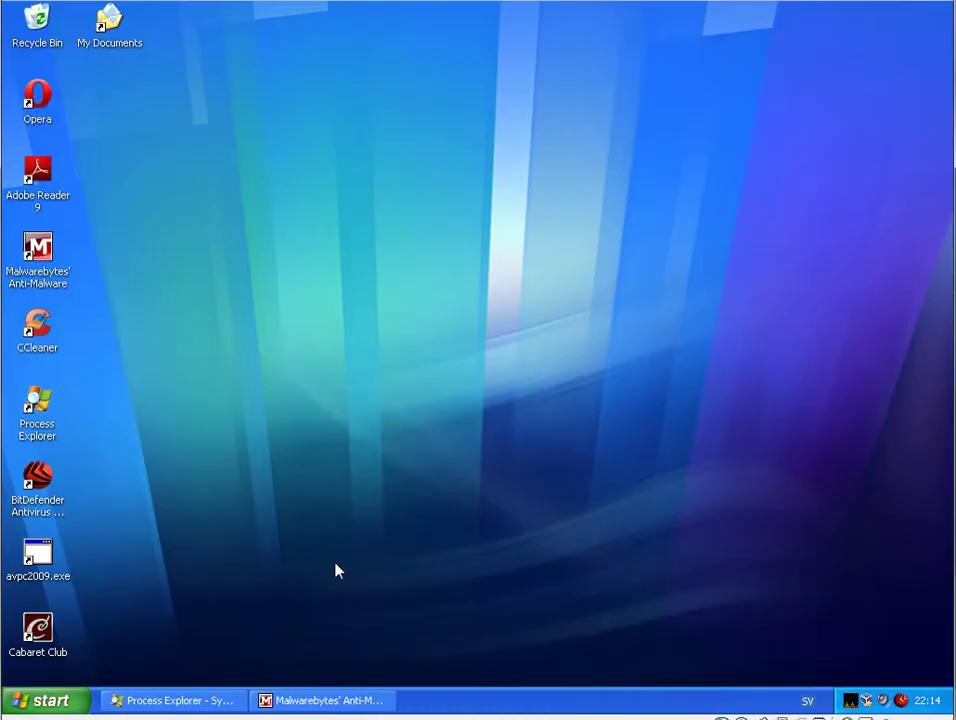
pyautogui.click(162, 701)
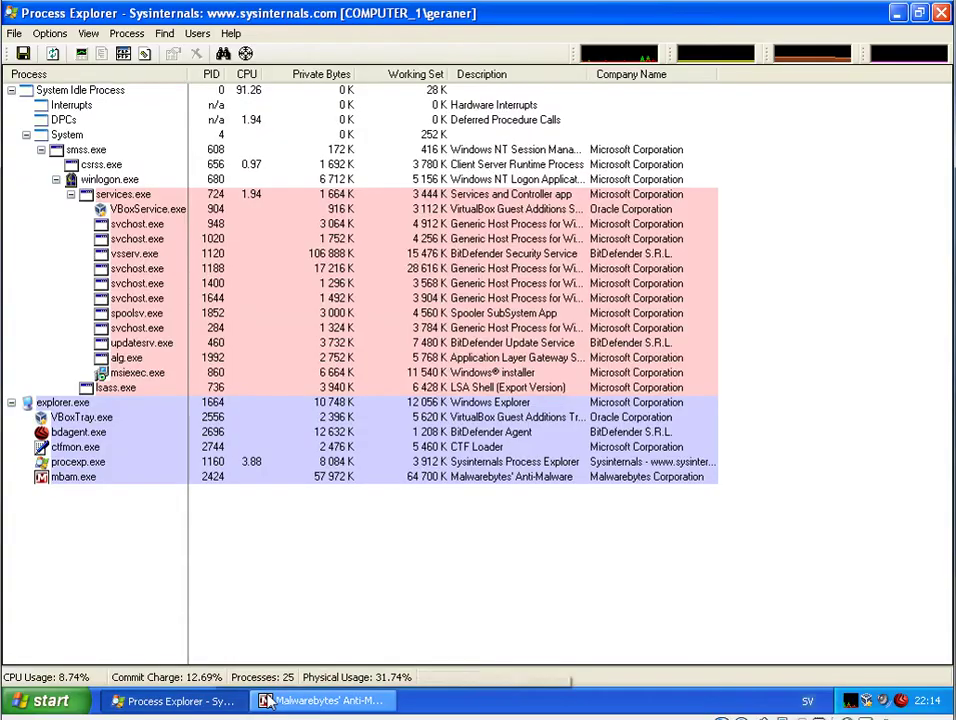
pyautogui.click(297, 703)
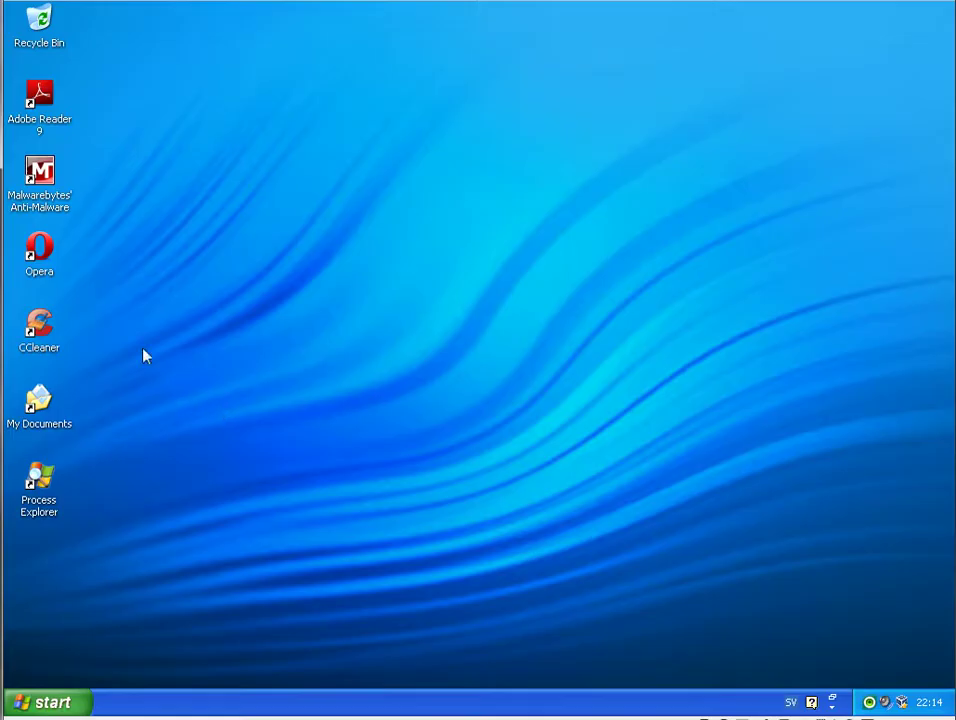
# - Extract the Malware.zip archive from My Documents, confirming its password
pyautogui.doubleClick(870, 703)
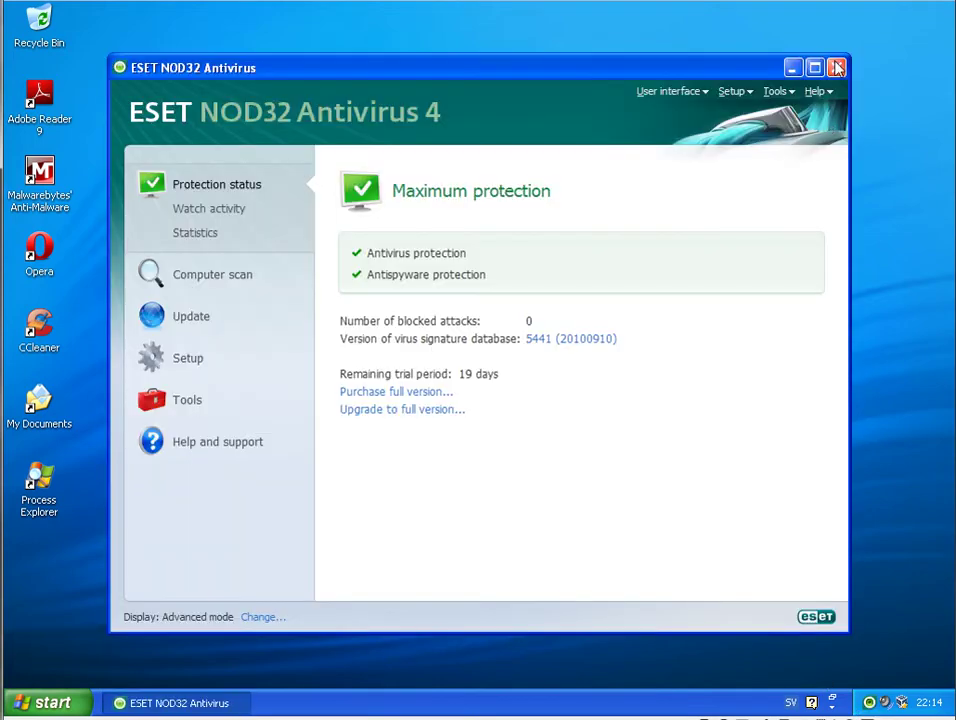
pyautogui.click(838, 67)
pyautogui.doubleClick(38, 405)
pyautogui.doubleClick(237, 132)
pyautogui.click(160, 165)
pyautogui.click(450, 527)
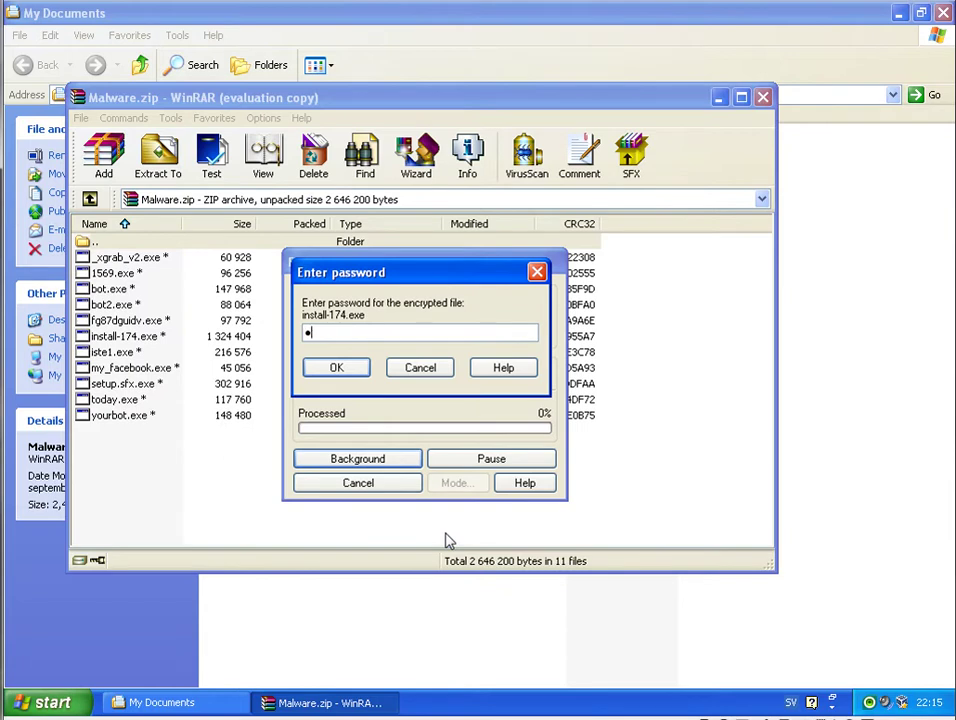
pyautogui.press('Return')
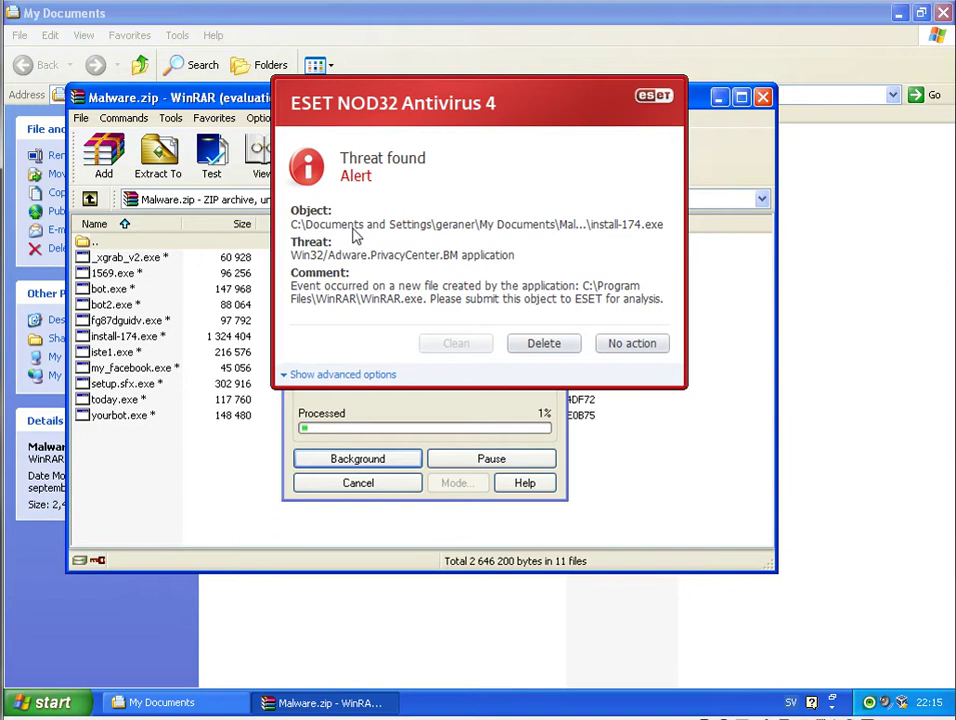
# - Delete the flagged install-174.exe and setup.sfx.exe threats from the ESET alerts
pyautogui.click(566, 344)
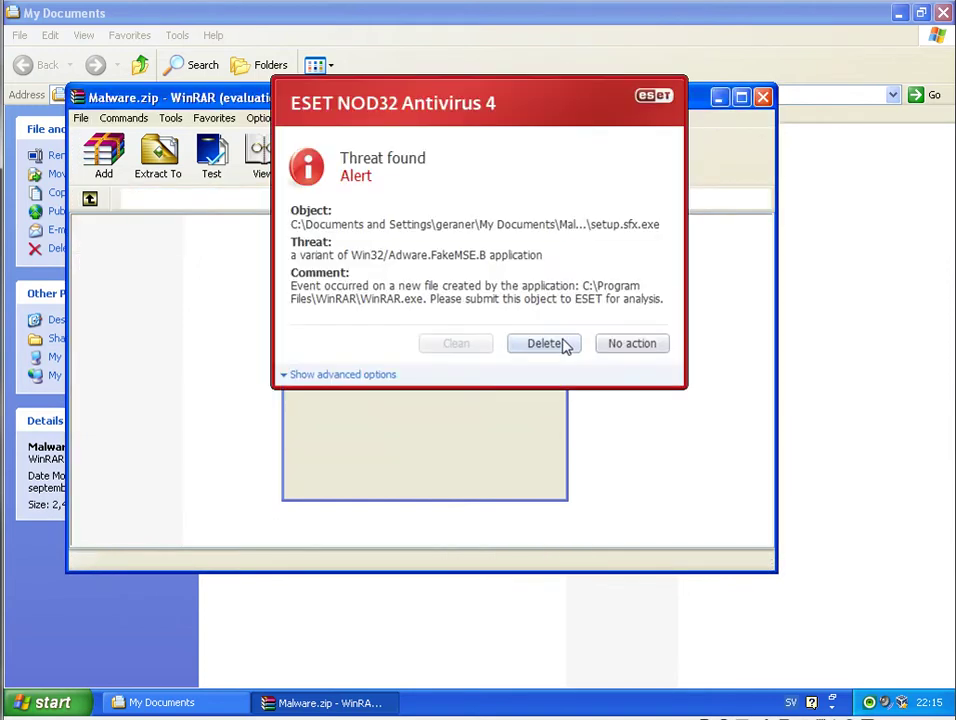
pyautogui.click(324, 378)
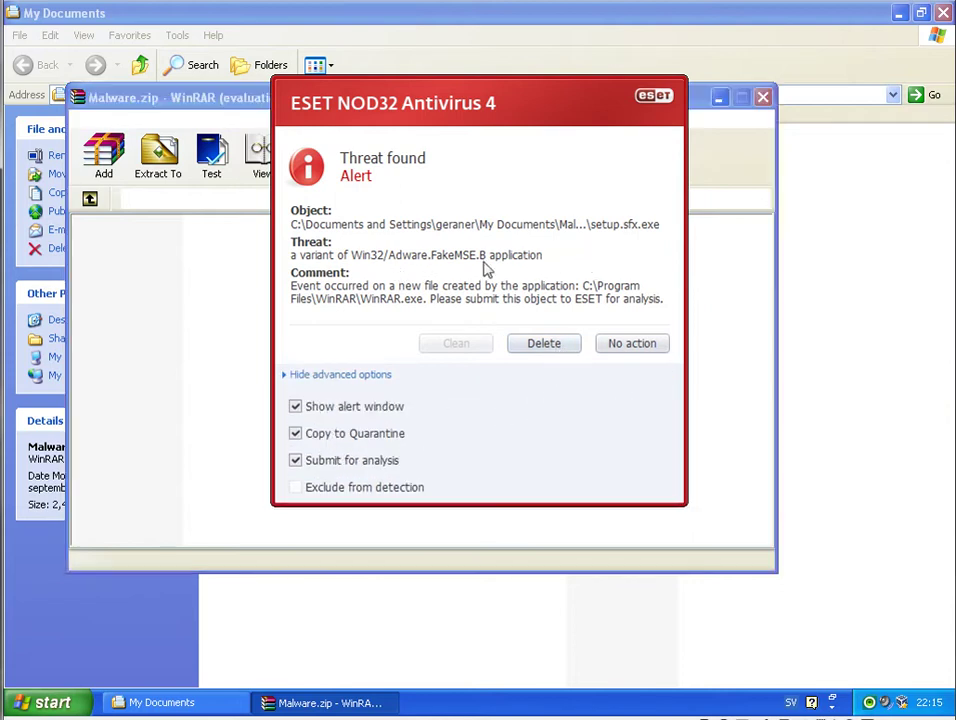
pyautogui.click(553, 347)
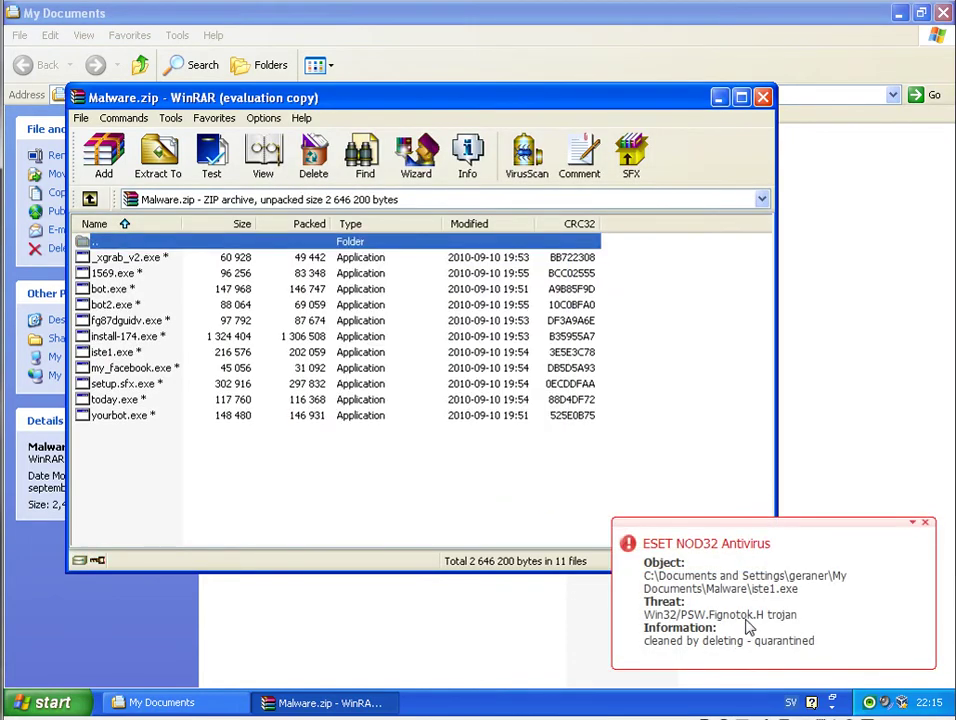
# - Close the Malware archive and extract Malware-100904, submitting its password
pyautogui.click(762, 97)
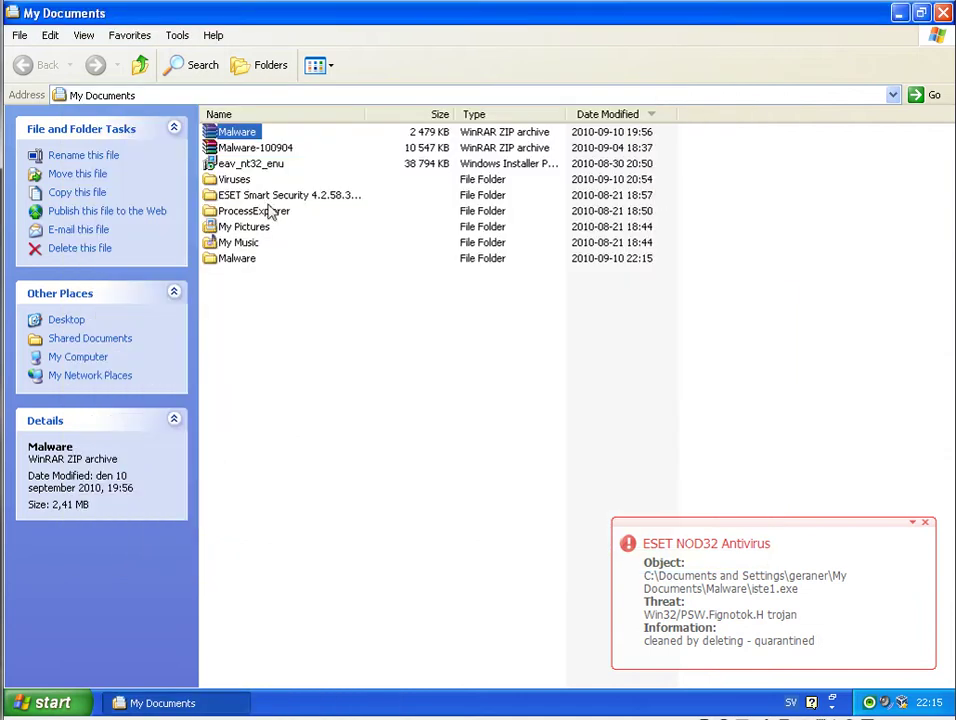
pyautogui.doubleClick(255, 147)
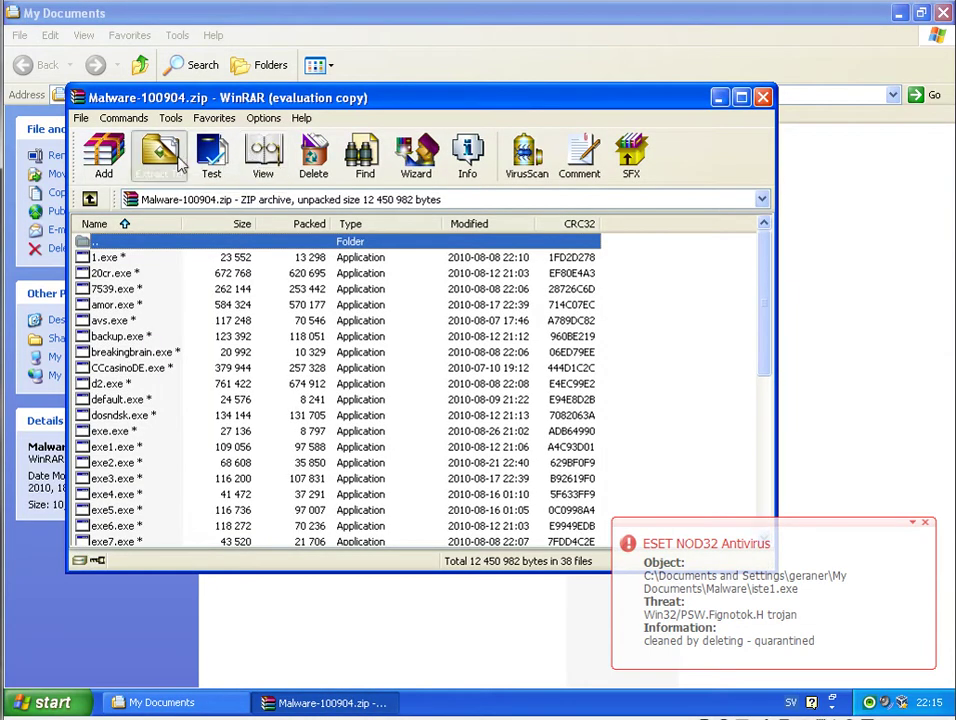
pyautogui.click(150, 152)
pyautogui.click(481, 528)
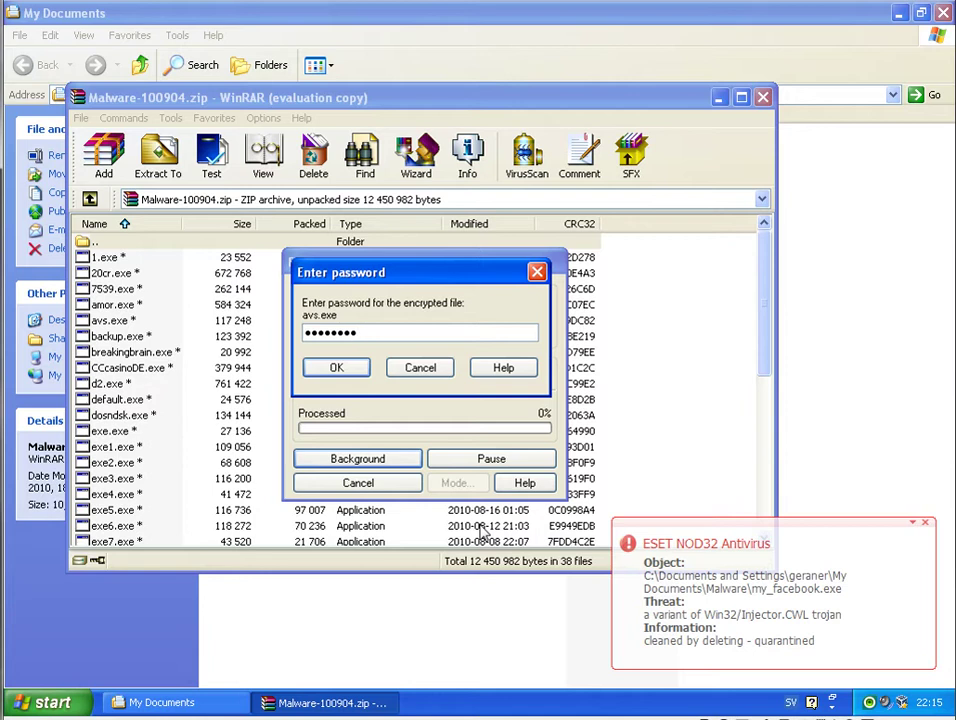
pyautogui.press('Return')
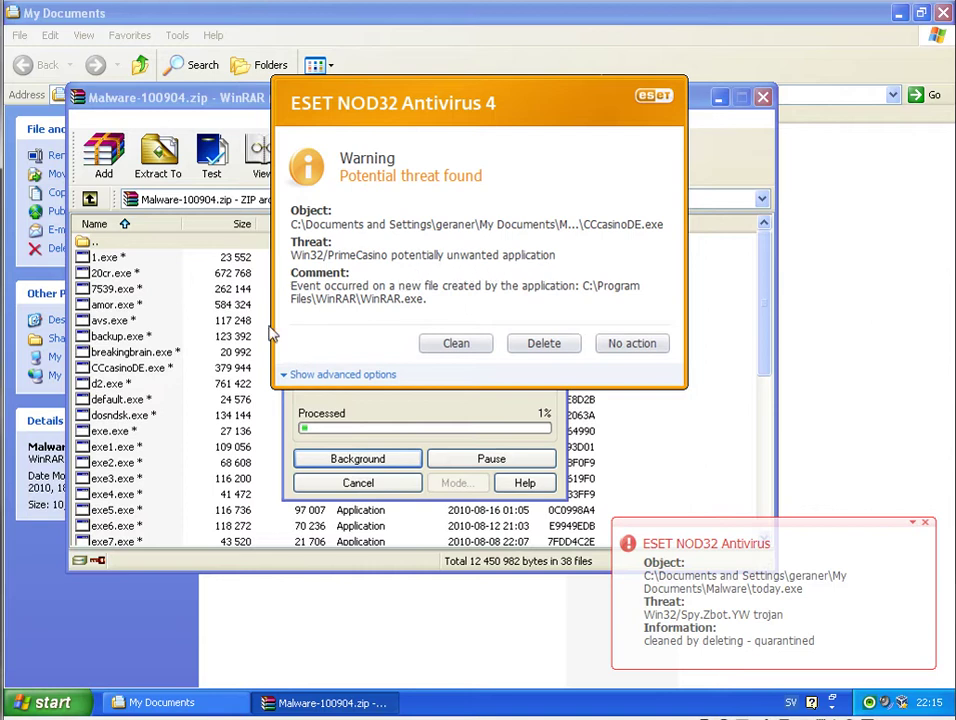
# - Delete the flagged CCcasinoDE.exe, d2.exe, GoldenMummyDE.exe, inst.exe and inst2.exe threats
pyautogui.click(546, 346)
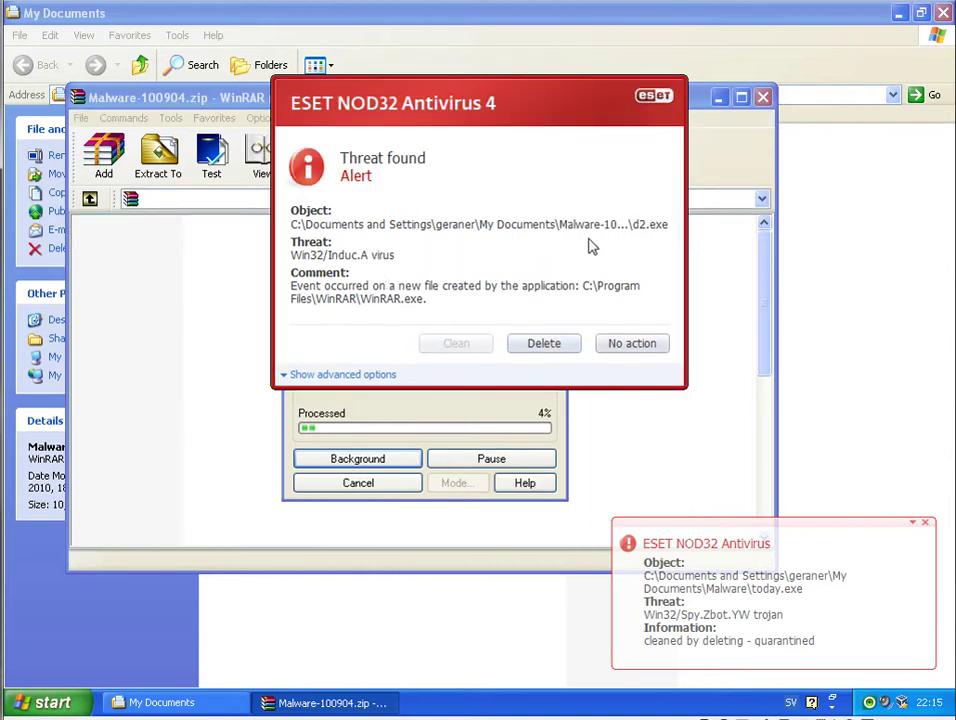
pyautogui.click(555, 344)
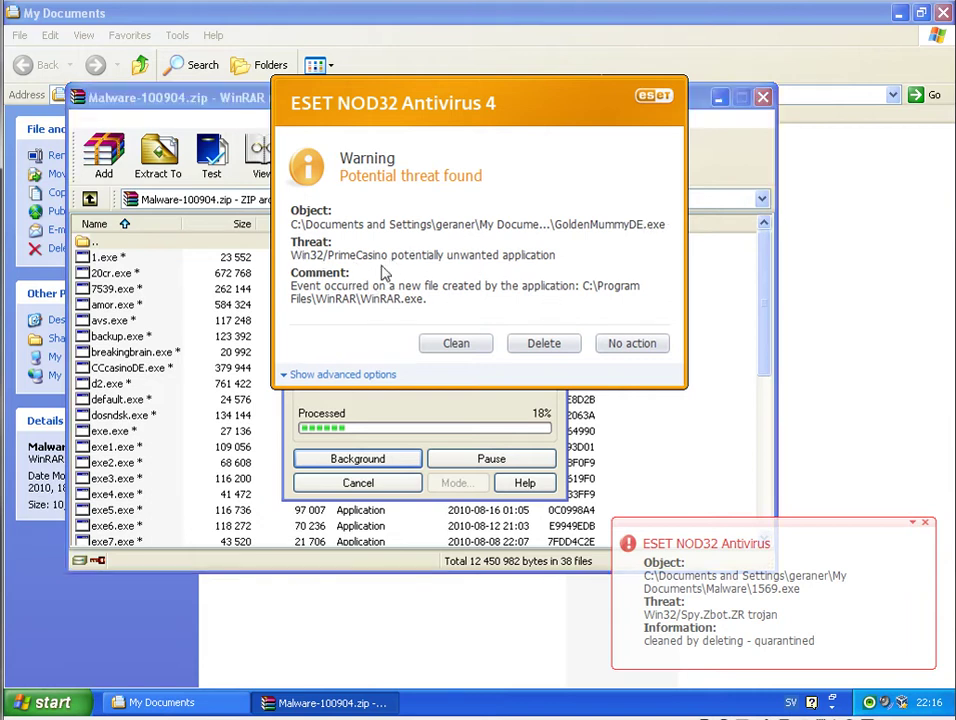
pyautogui.click(567, 348)
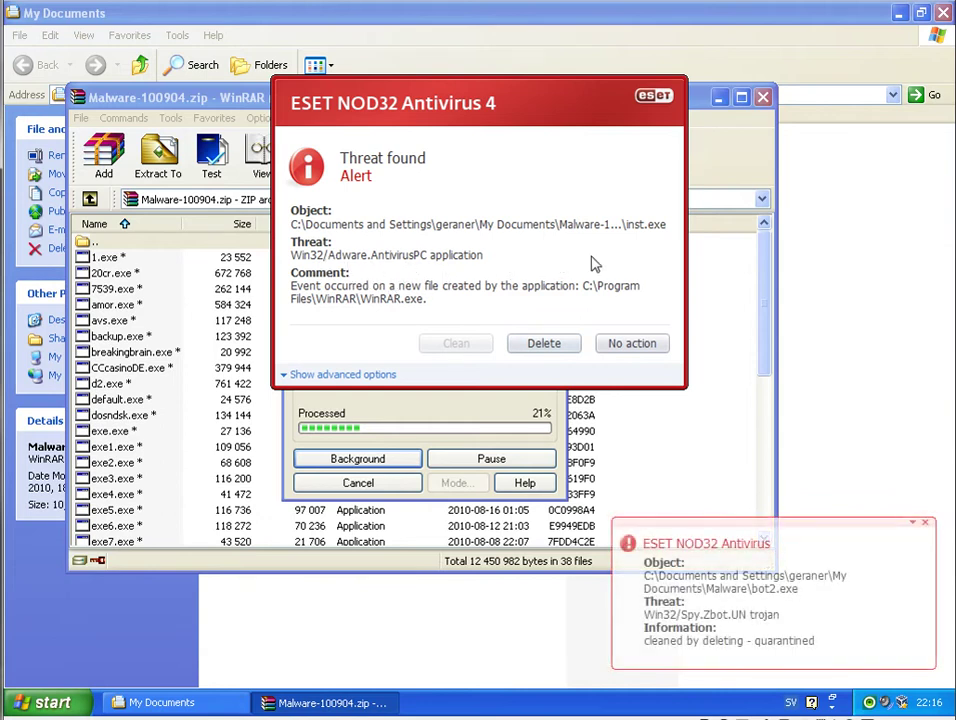
pyautogui.click(557, 344)
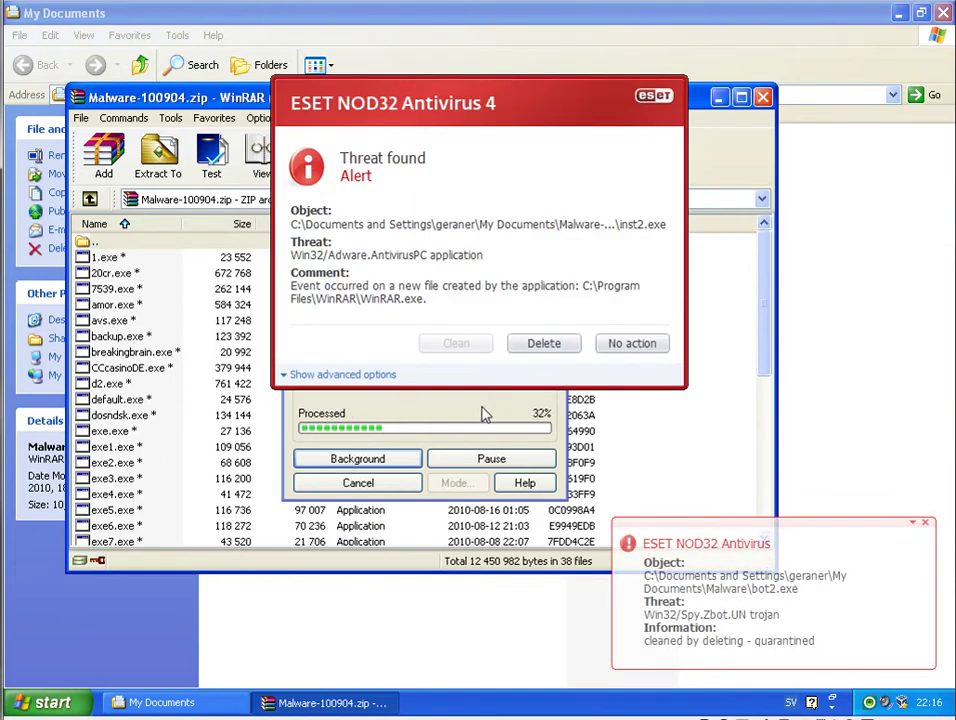
pyautogui.click(557, 345)
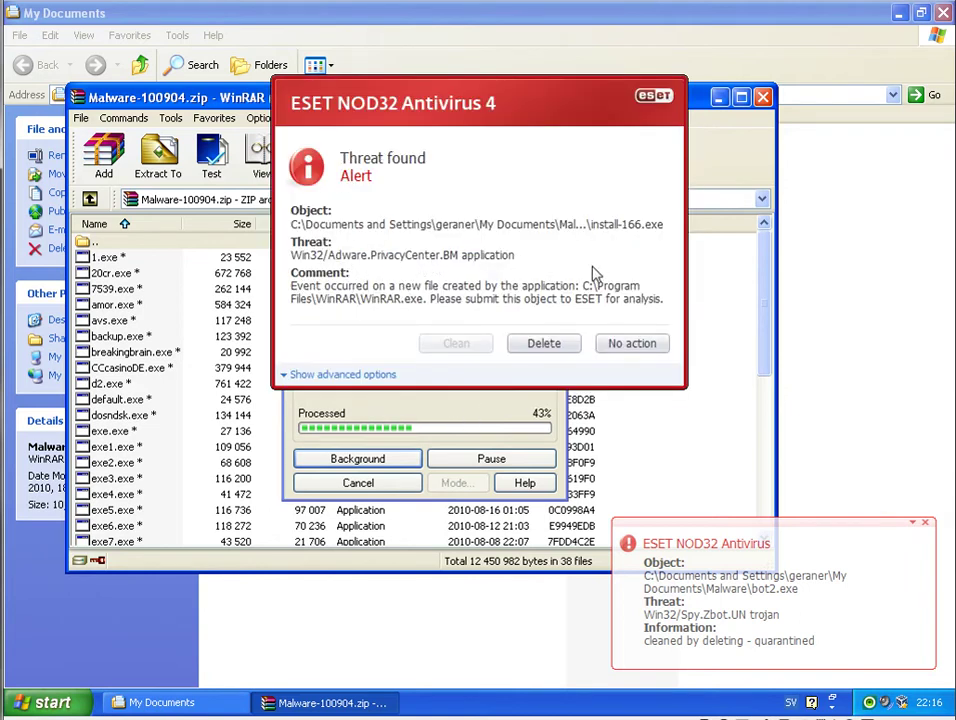
# - Delete install-166.exe, KingSpinDE.exe, KingSpinEN.exe and KingSpinSE.exe, then close the archive
pyautogui.click(541, 346)
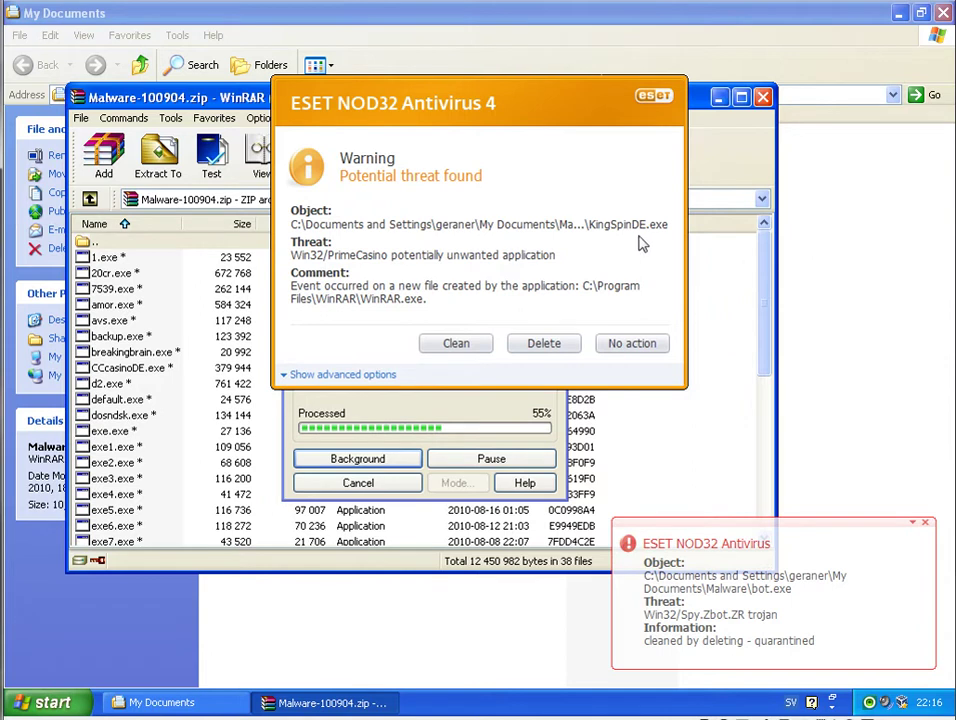
pyautogui.click(544, 345)
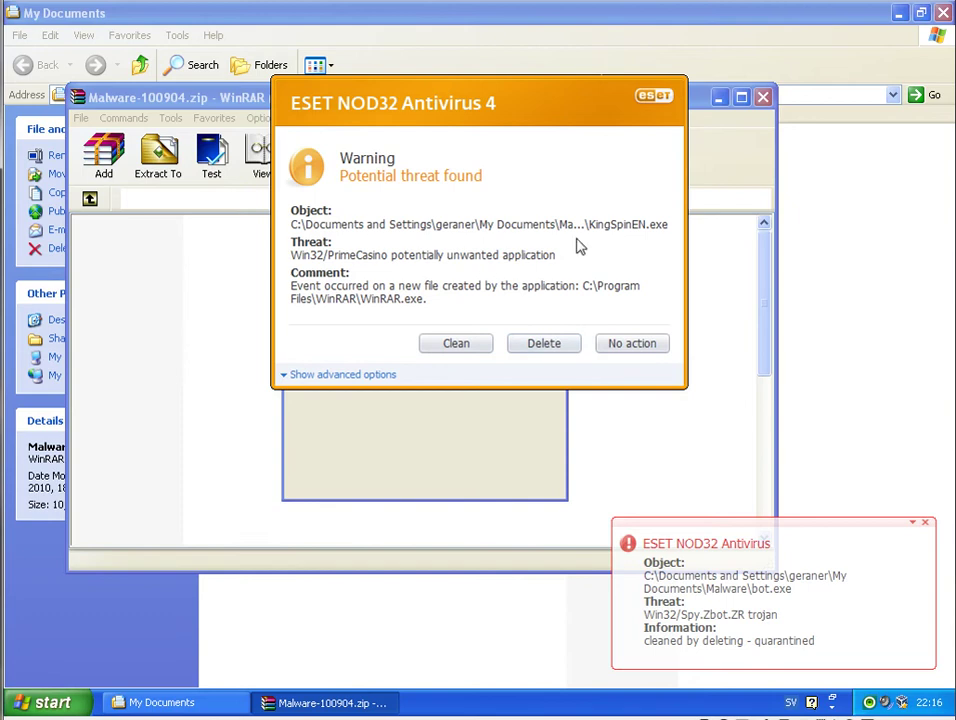
pyautogui.click(544, 343)
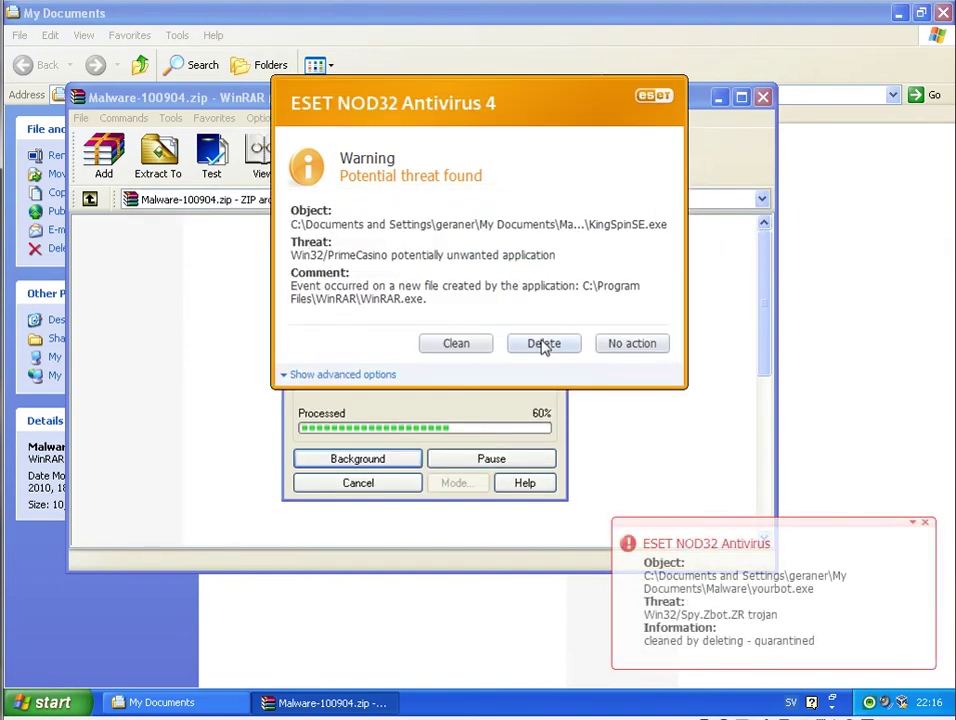
pyautogui.click(617, 347)
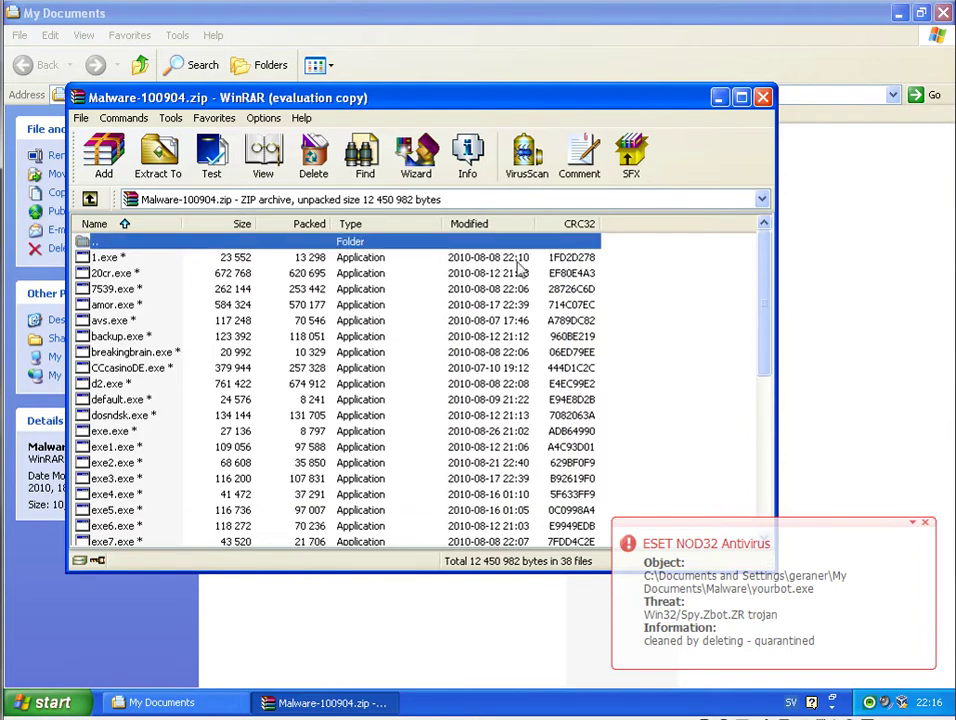
pyautogui.click(764, 97)
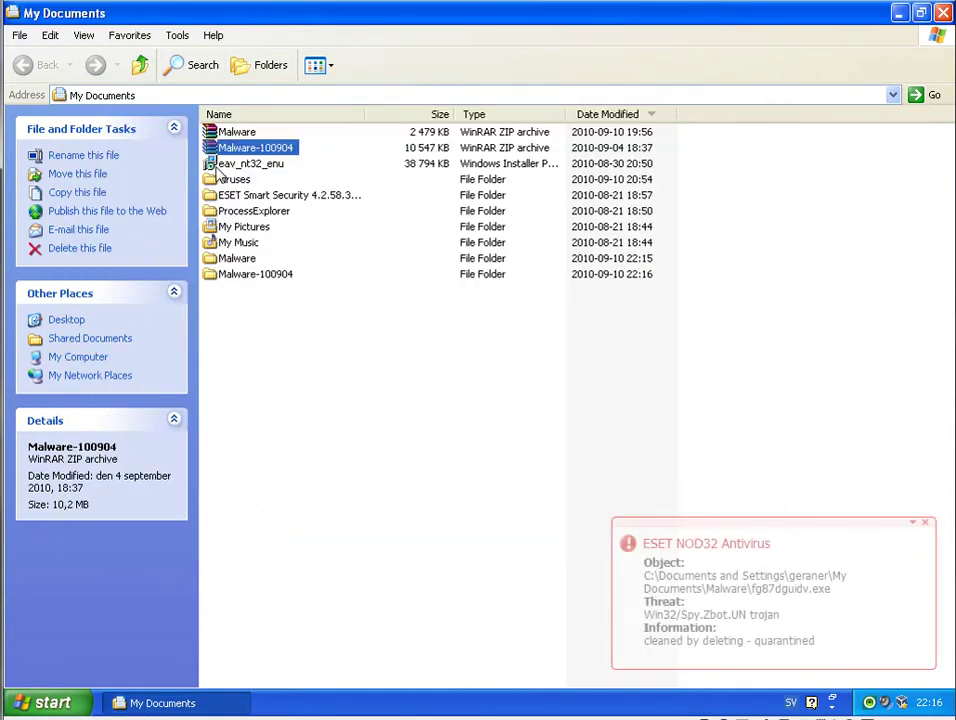
# - Check the Malware folder's remaining _xgrab_v2 file and return to My Documents
pyautogui.doubleClick(251, 262)
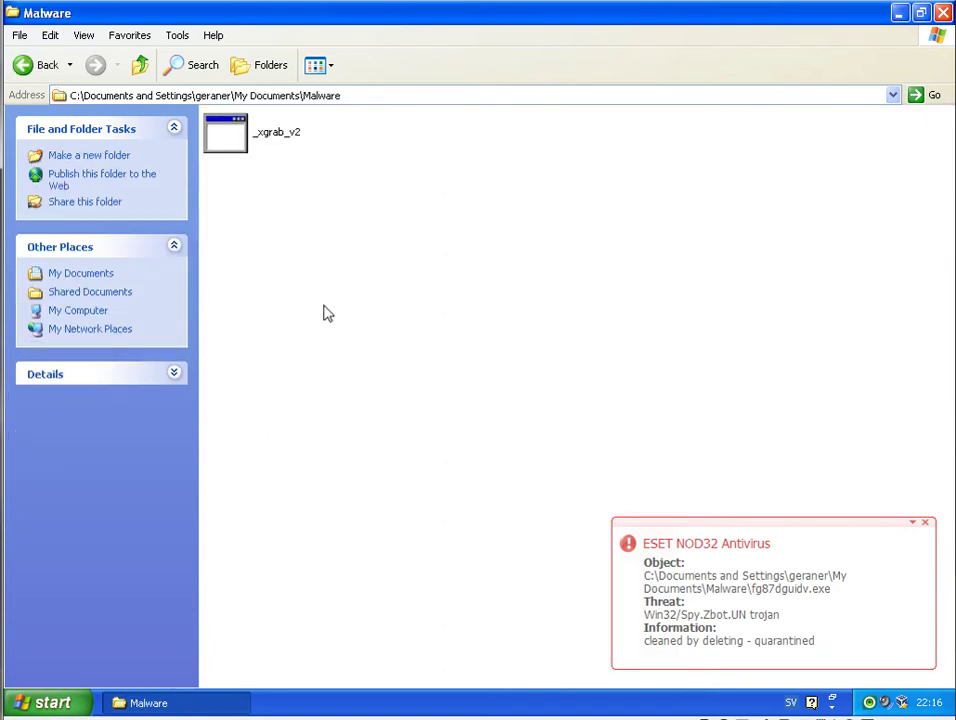
pyautogui.click(261, 139)
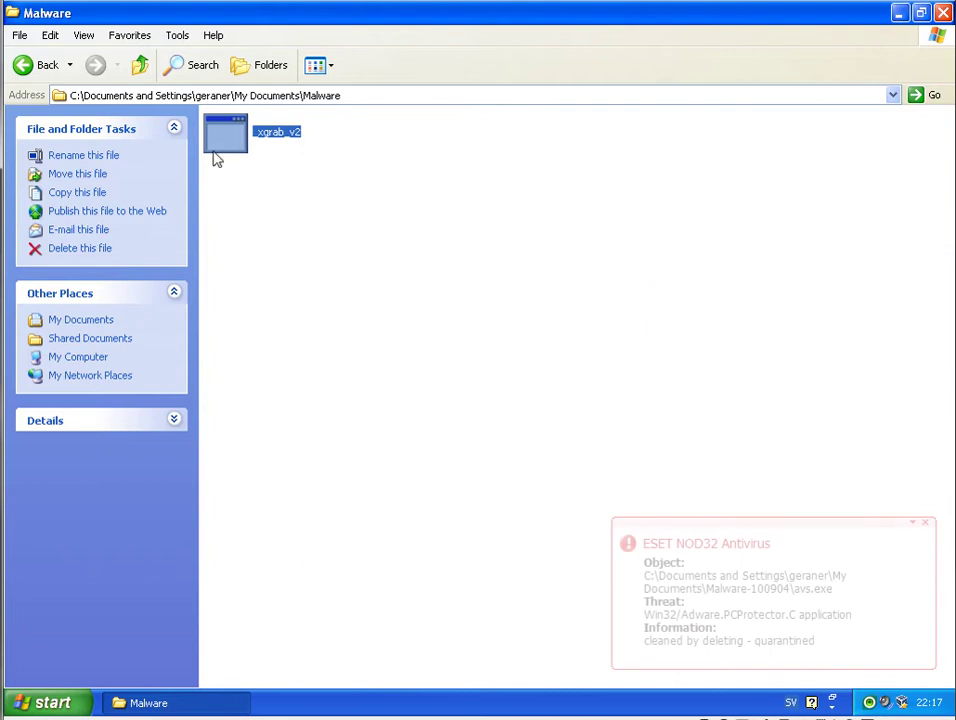
pyautogui.click(50, 66)
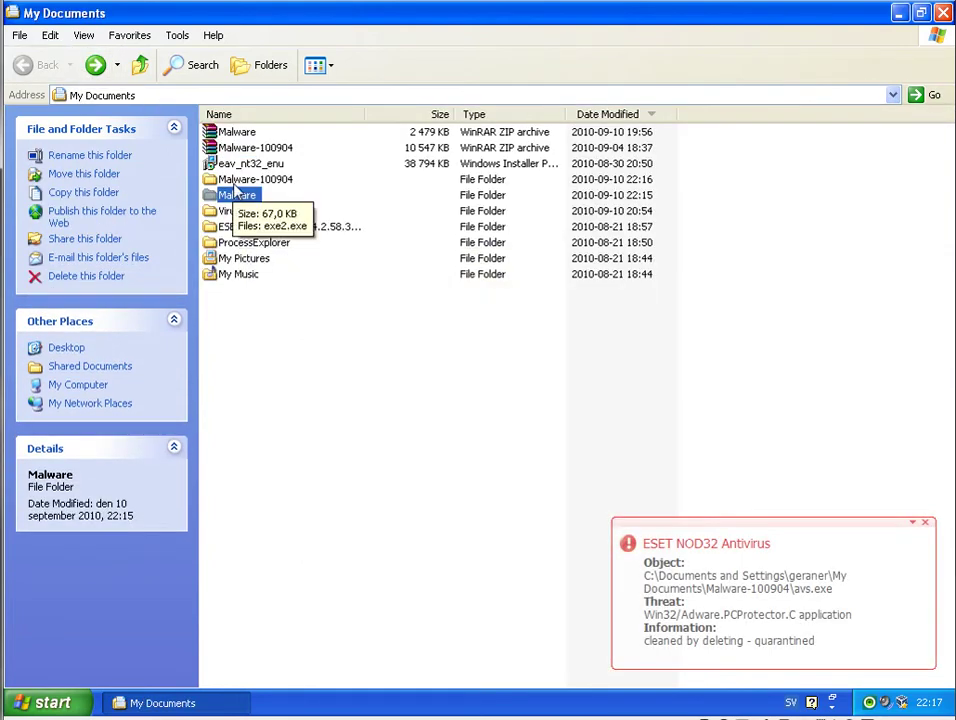
# - Run the leftover exe2 from Malware-100904, then close its blank Notepad and the folder
pyautogui.doubleClick(236, 184)
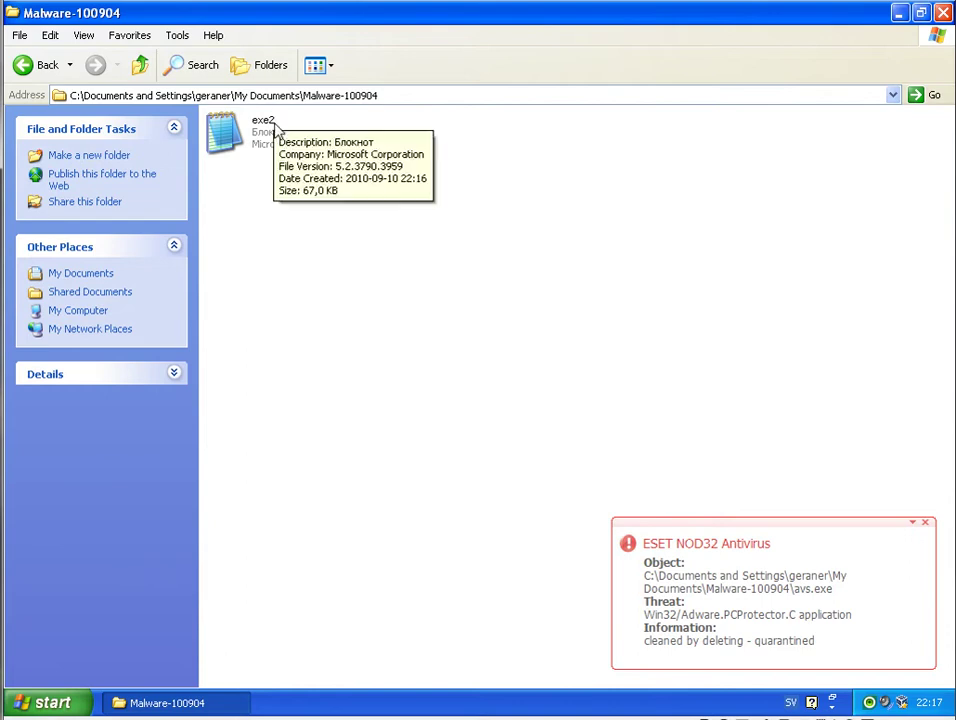
pyautogui.doubleClick(273, 129)
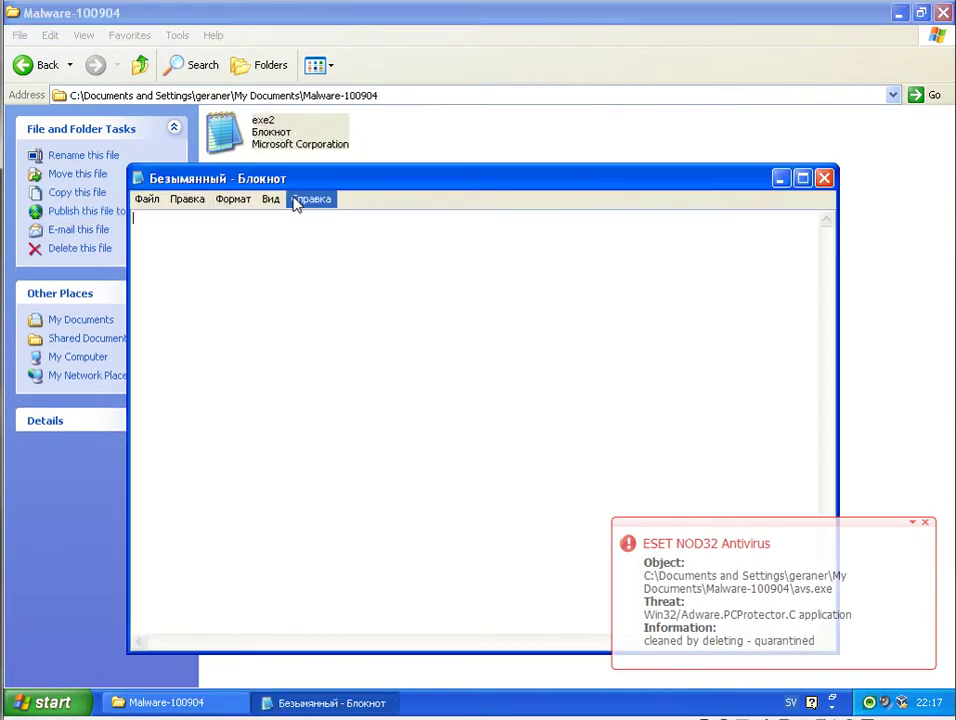
pyautogui.click(148, 200)
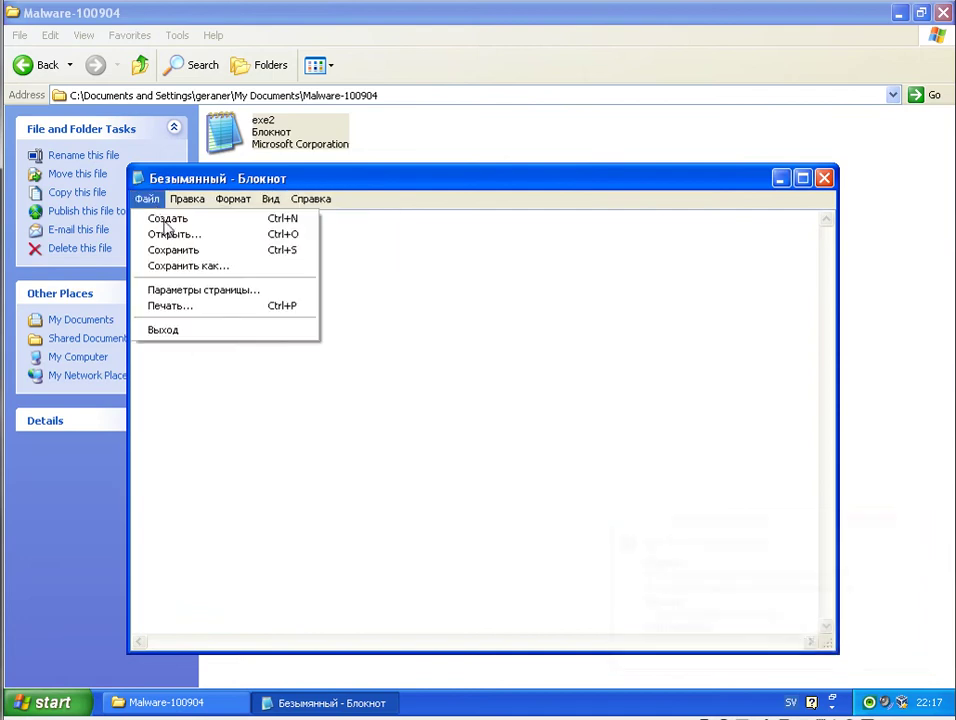
pyautogui.click(745, 307)
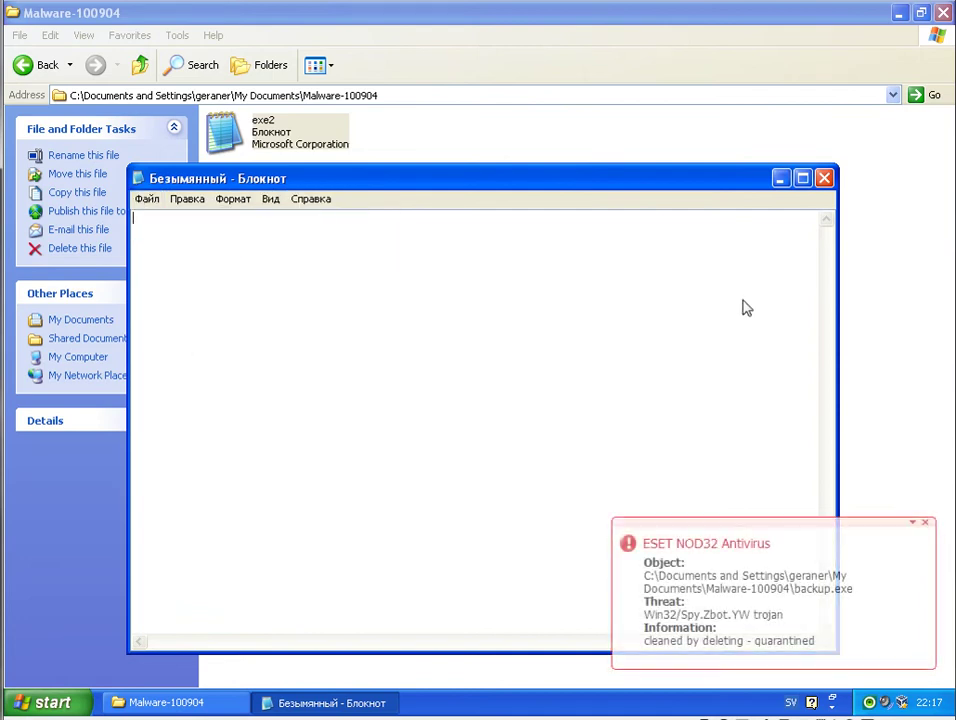
pyautogui.click(824, 178)
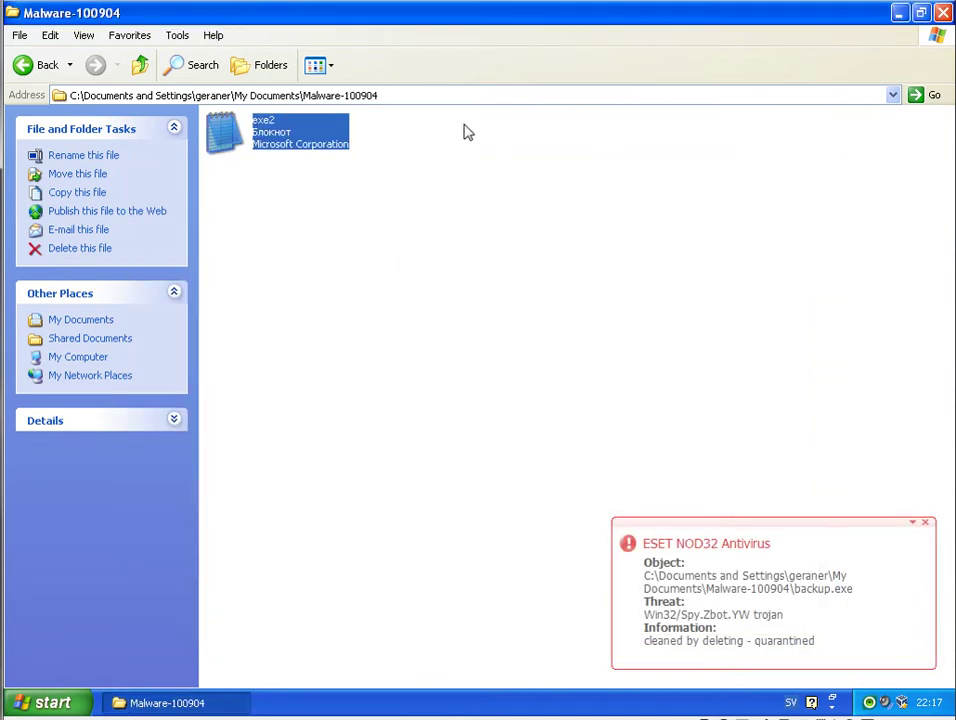
pyautogui.click(942, 14)
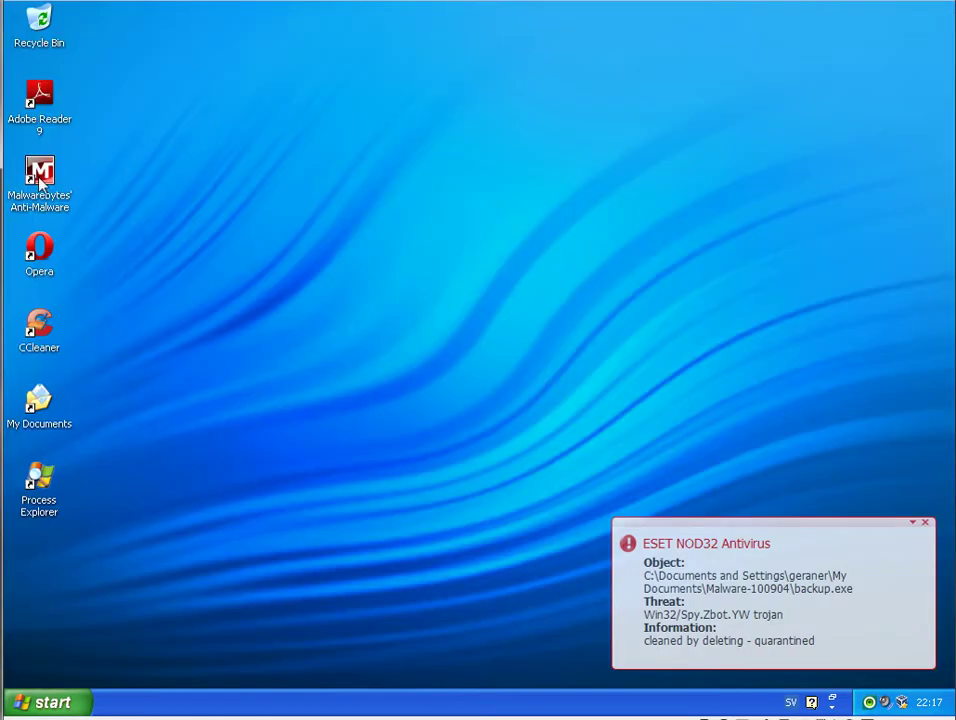
# - Revisit the Malware-100904 and Malware folders, then close My Documents
pyautogui.doubleClick(27, 427)
pyautogui.doubleClick(245, 179)
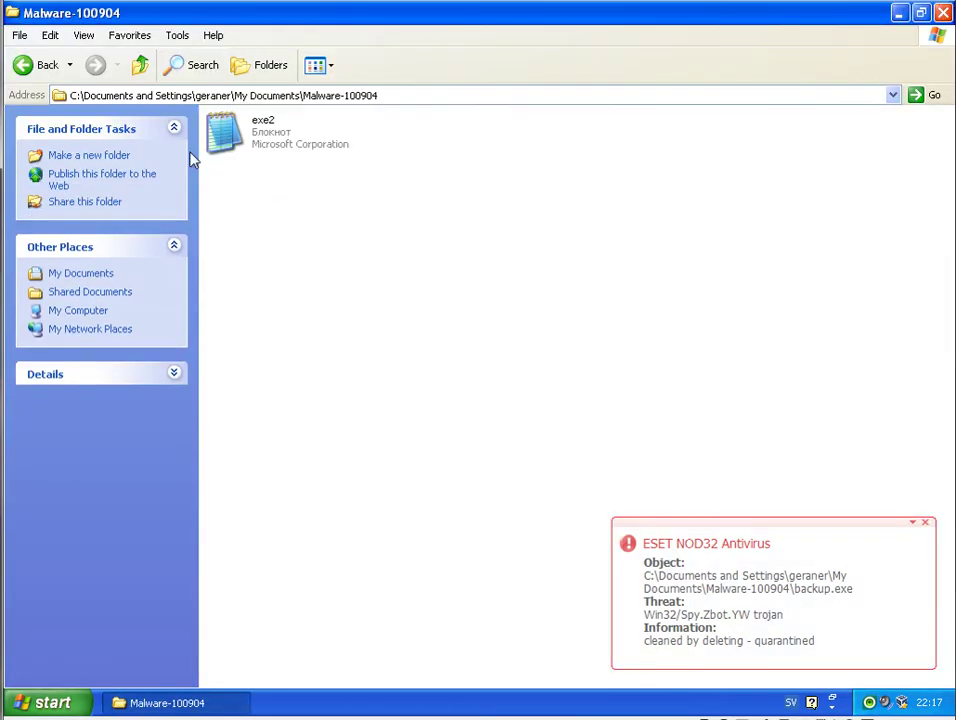
pyautogui.click(58, 66)
pyautogui.click(238, 197)
pyautogui.doubleClick(238, 197)
pyautogui.click(45, 65)
pyautogui.click(943, 13)
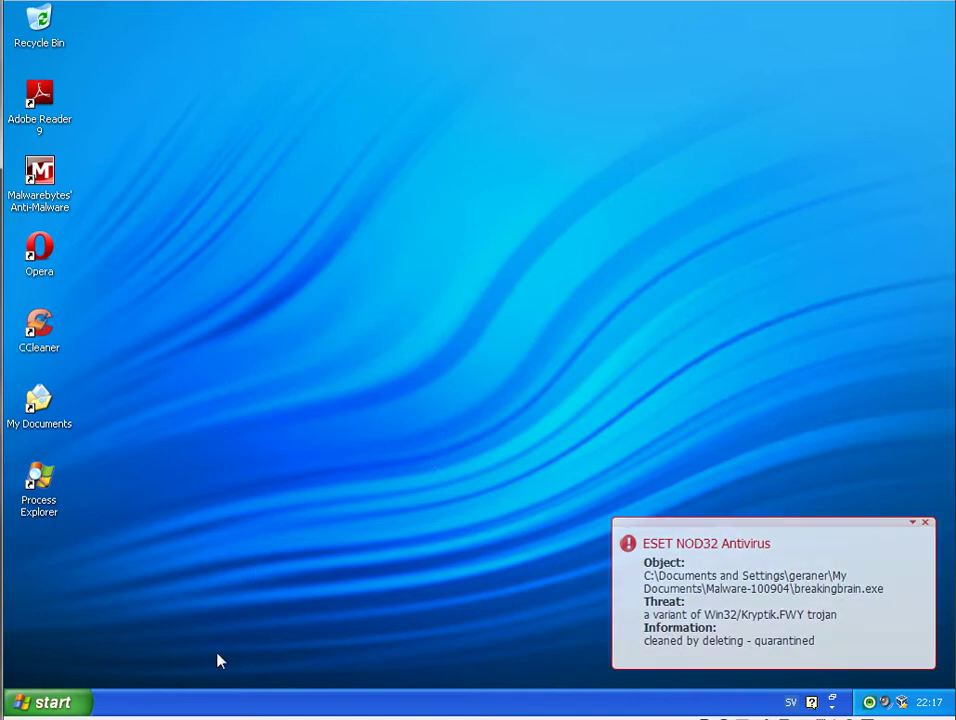
# - Confirm _xgrab_v2.exe is running in Process Explorer, close it, and select the Malwarebytes shortcut
pyautogui.doubleClick(45, 482)
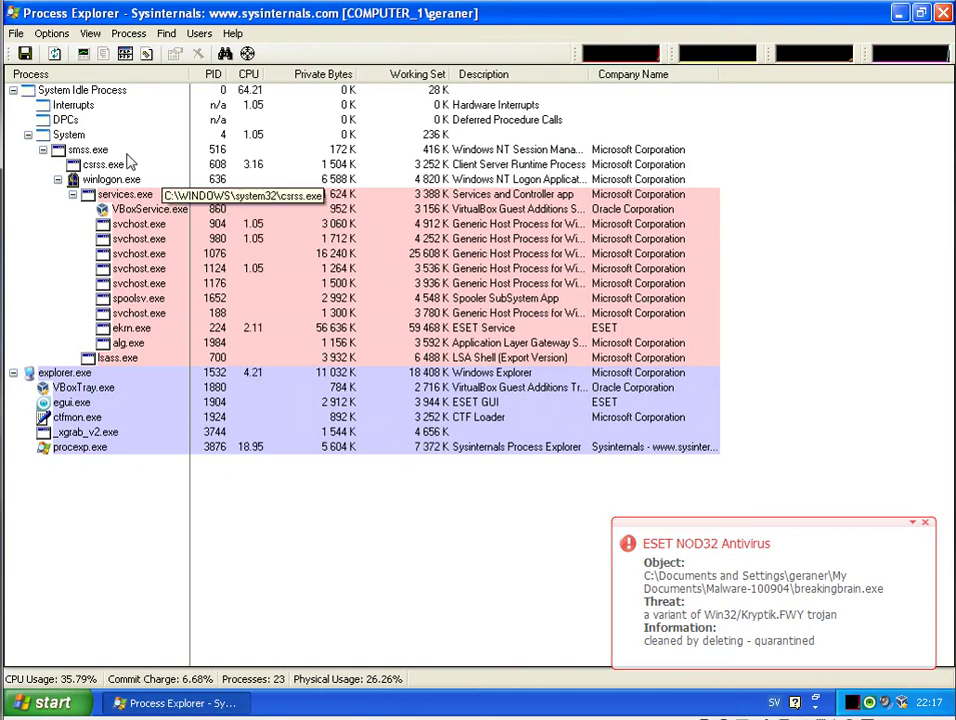
pyautogui.click(264, 432)
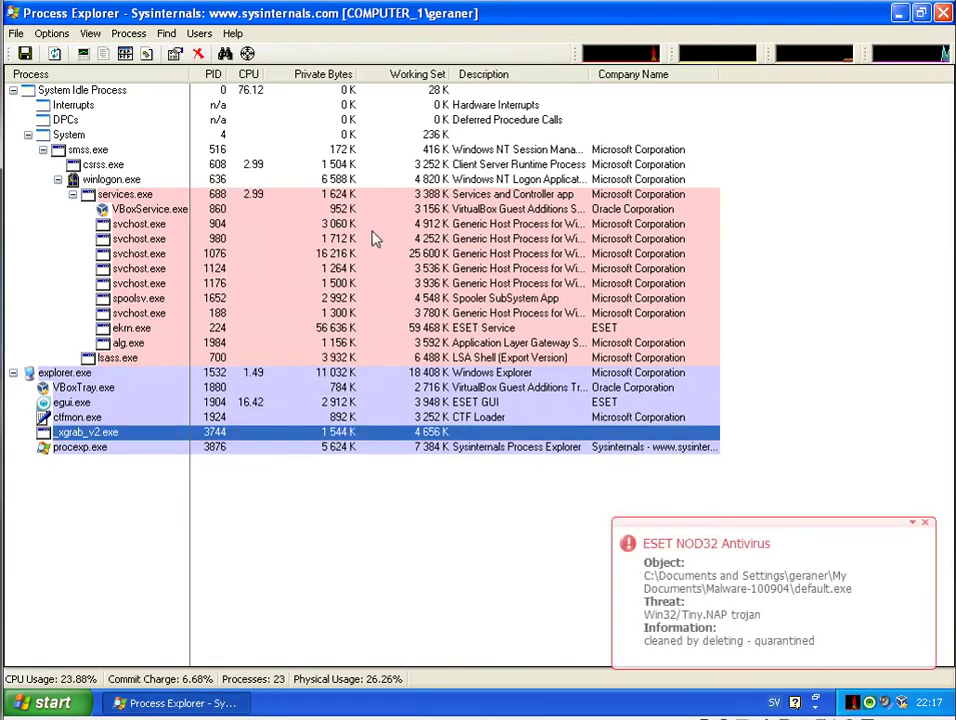
pyautogui.click(943, 13)
pyautogui.click(40, 172)
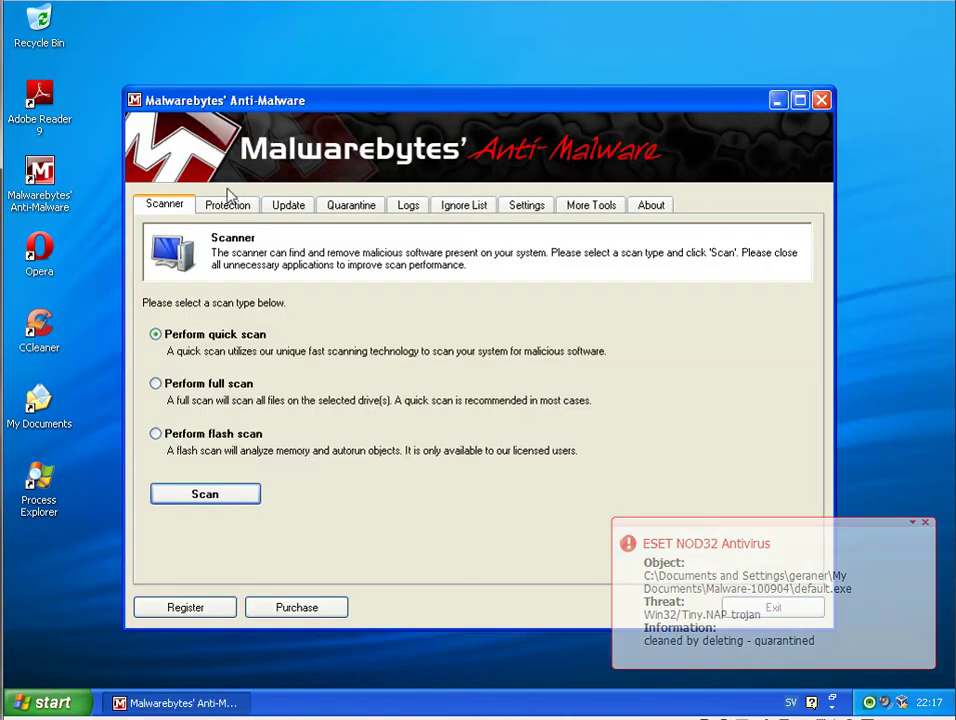
# - Update Malwarebytes definitions to database 4591 and launch a quick scan
pyautogui.click(288, 205)
pyautogui.click(272, 391)
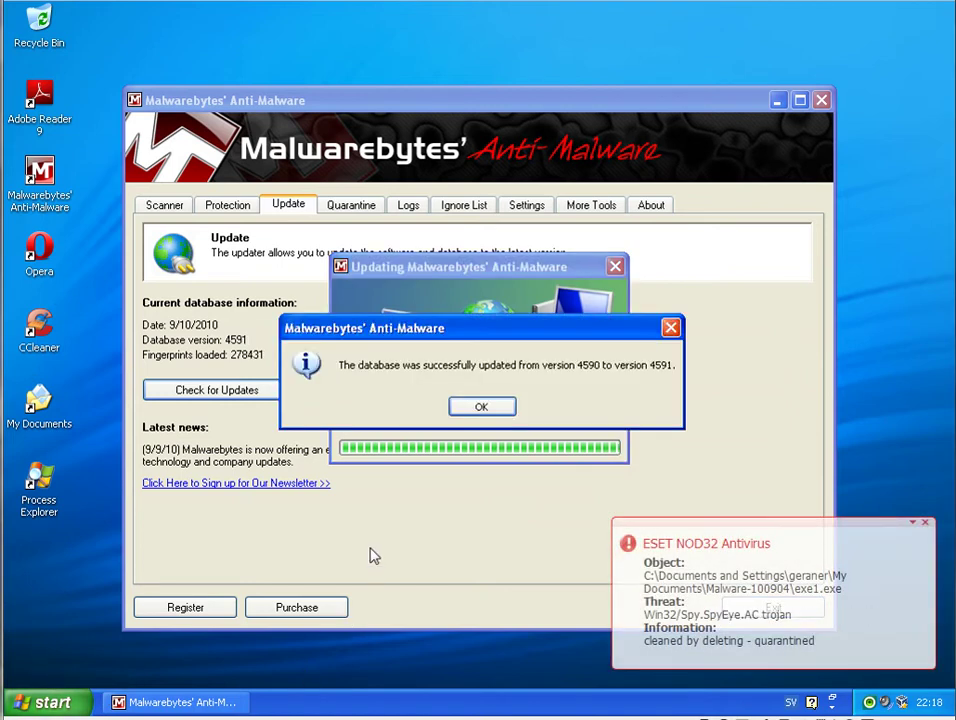
pyautogui.click(496, 409)
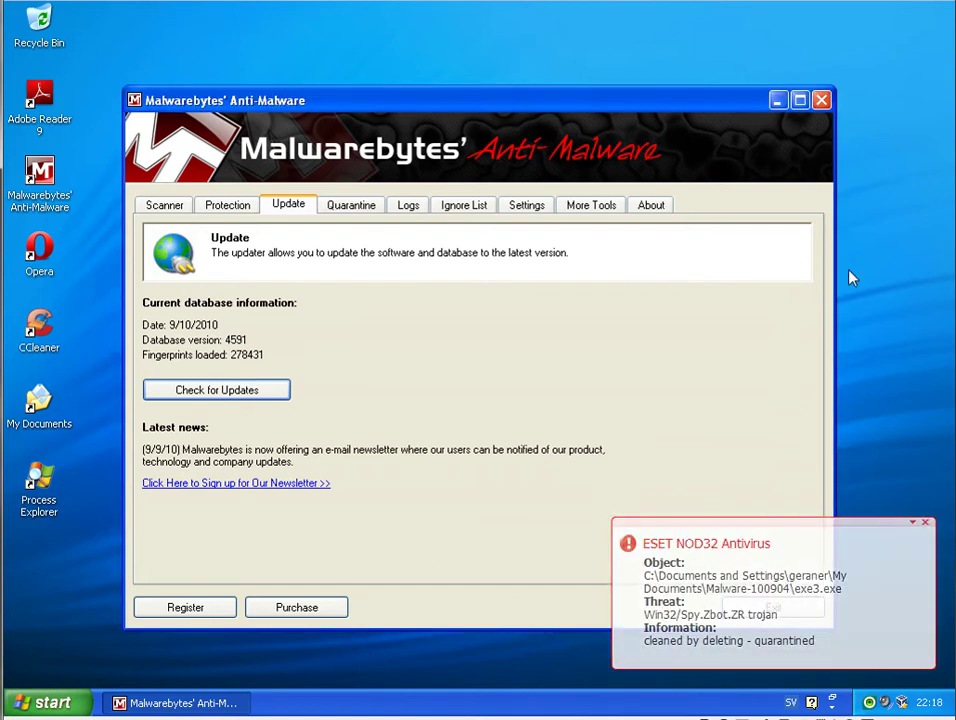
pyautogui.click(168, 205)
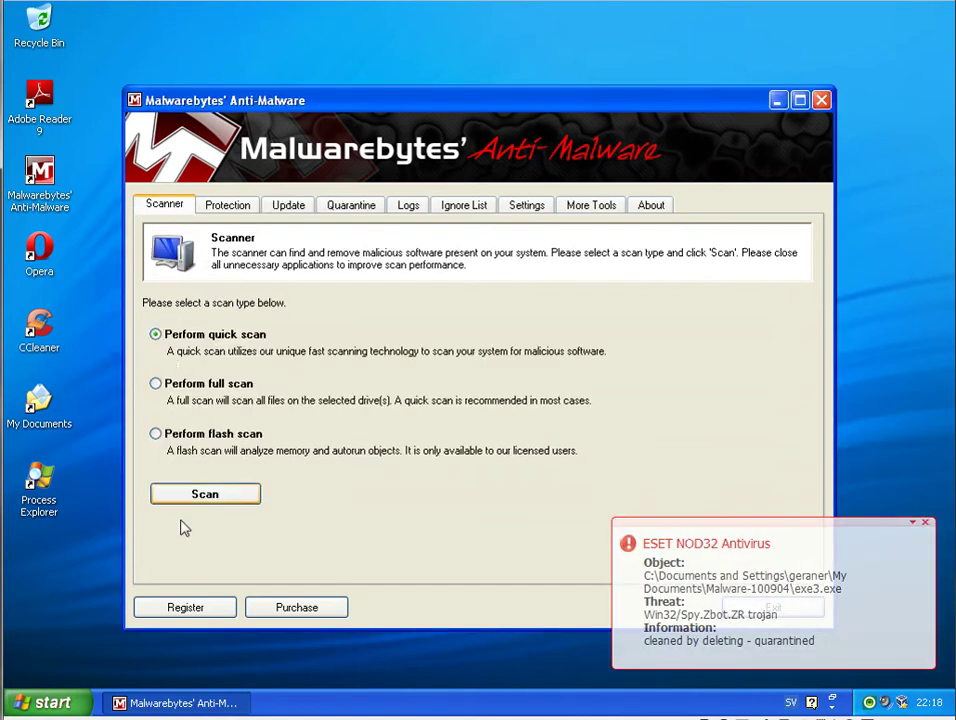
pyautogui.click(210, 494)
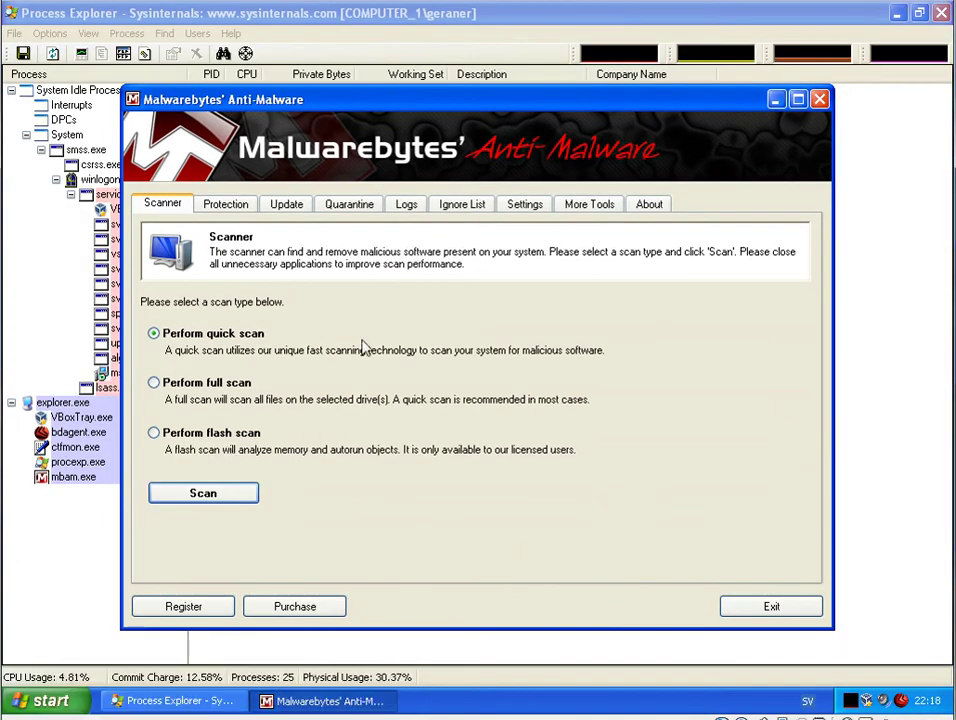
# - Check for Malwarebytes database updates, close Process Explorer, and open My Documents
pyautogui.click(286, 205)
pyautogui.click(230, 388)
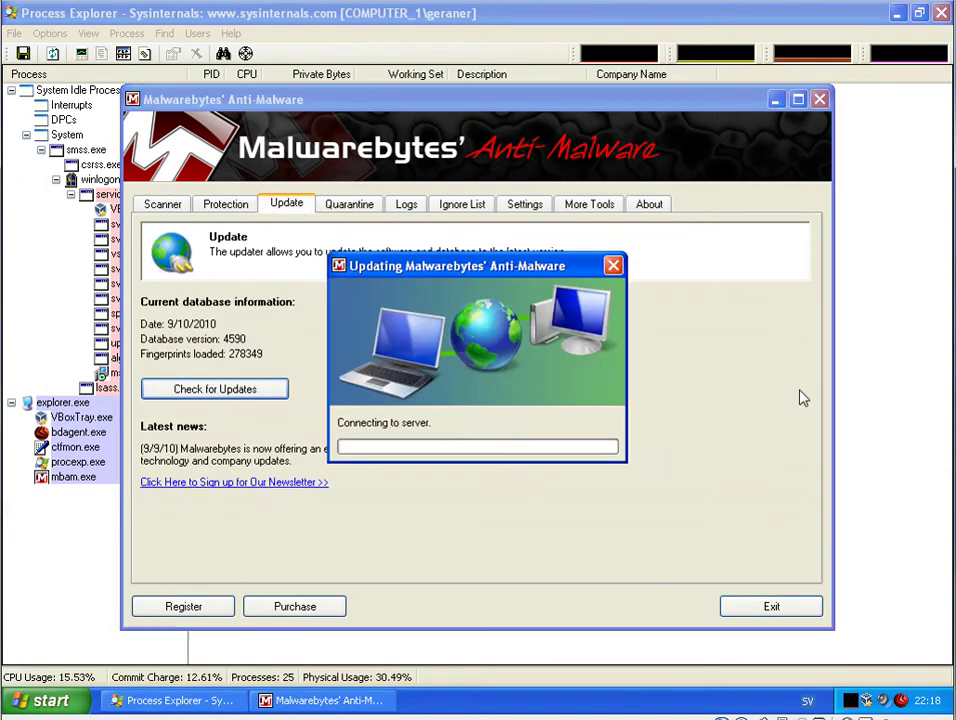
pyautogui.click(398, 14)
pyautogui.click(919, 13)
pyautogui.click(636, 63)
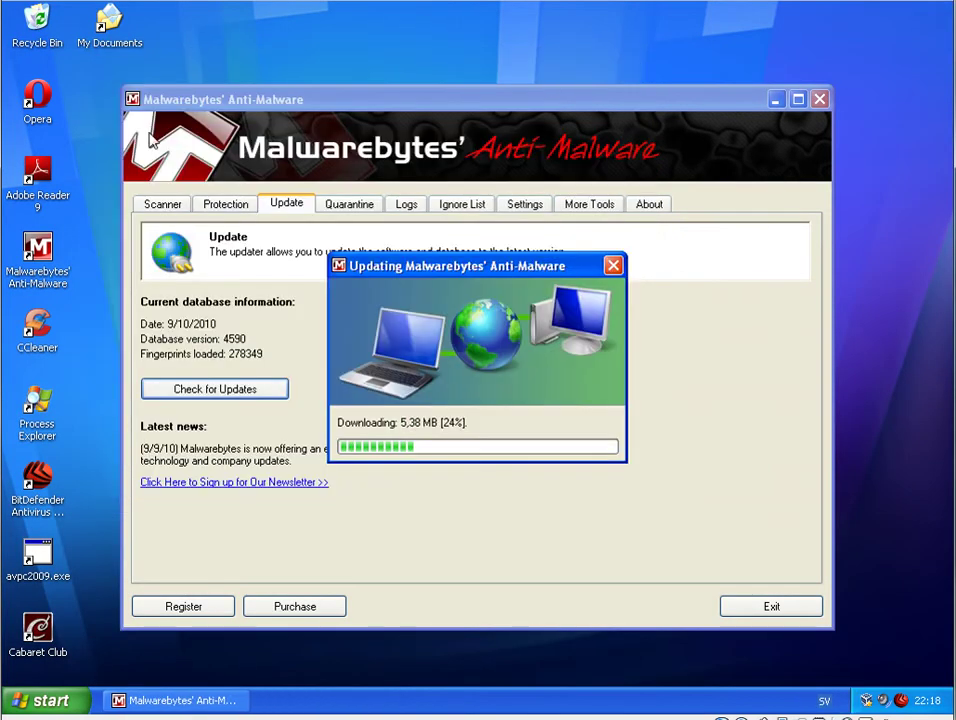
pyautogui.doubleClick(116, 27)
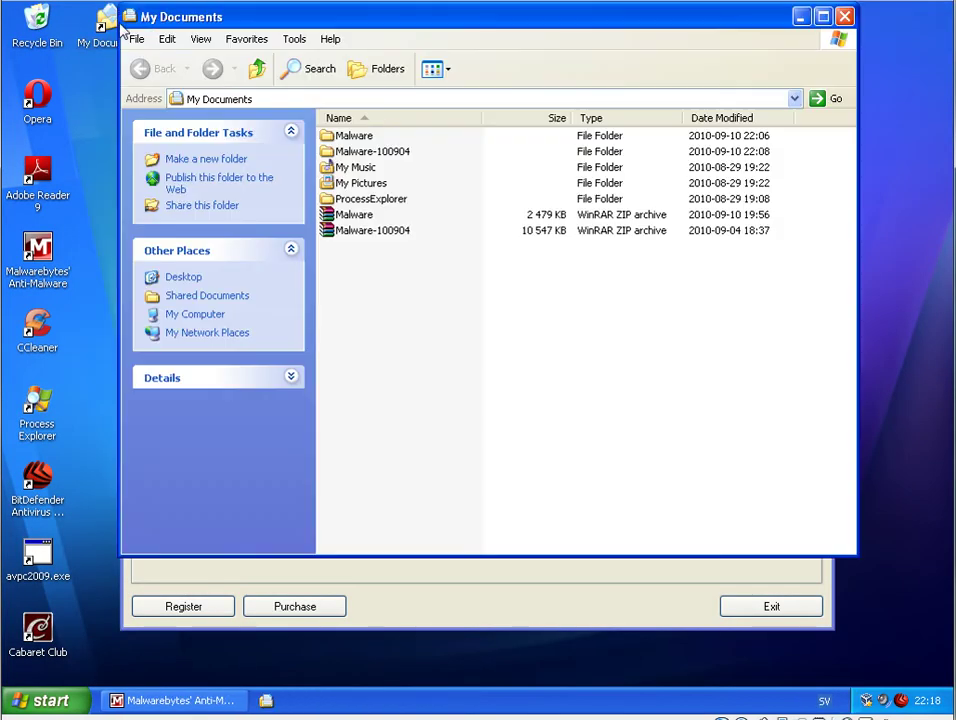
# - Look into the Malware folder, then open Malware-100904 and run the inst2 sample
pyautogui.click(358, 139)
pyautogui.doubleClick(358, 139)
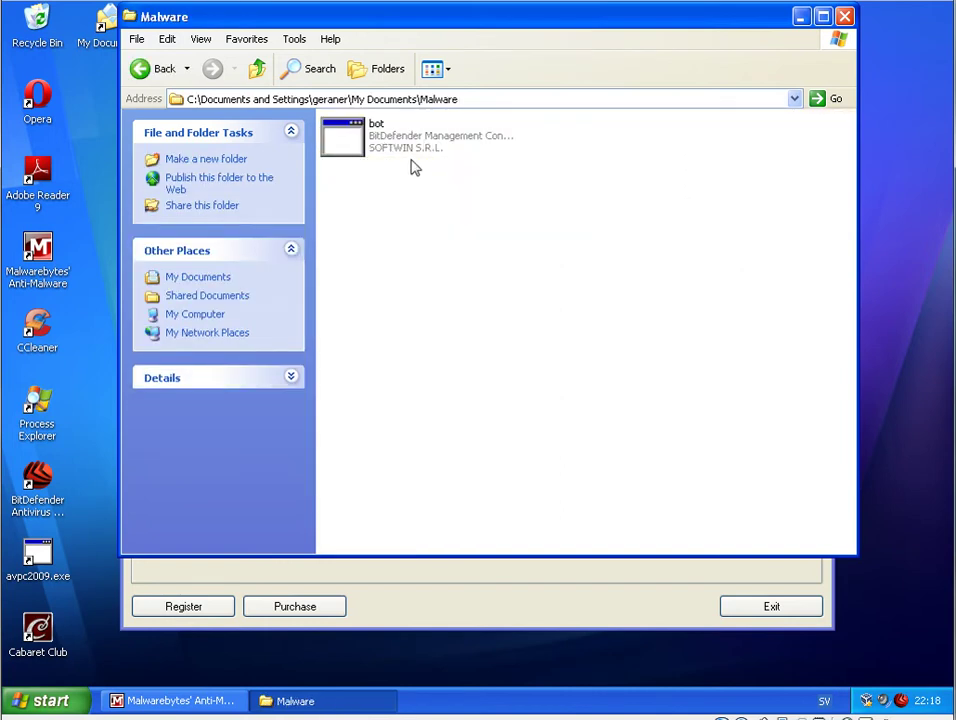
pyautogui.moveTo(420, 137)
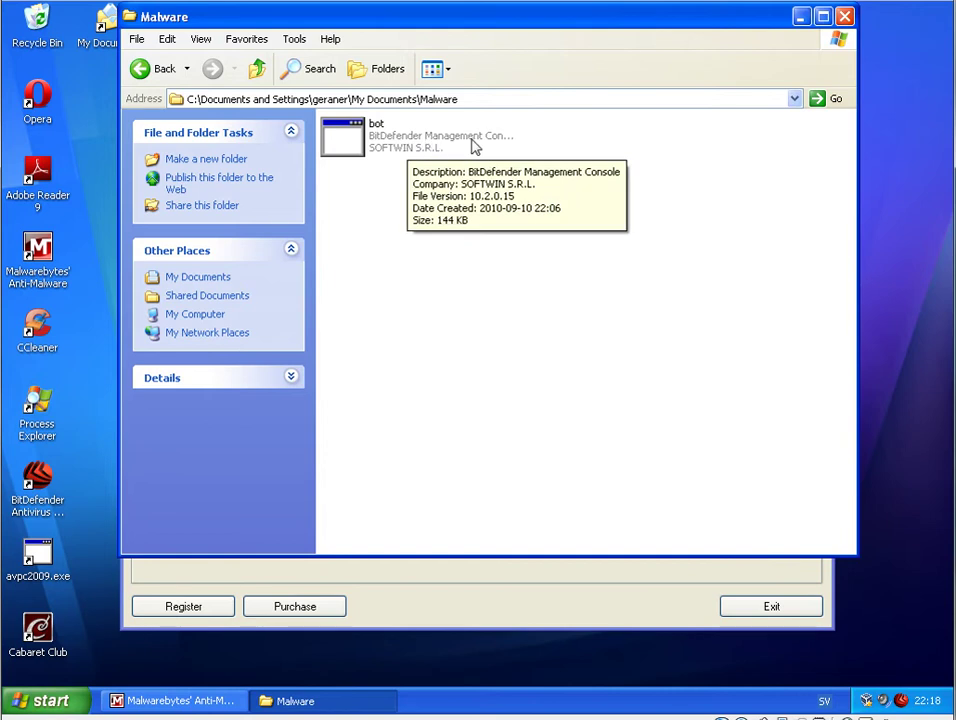
pyautogui.click(145, 74)
pyautogui.doubleClick(359, 152)
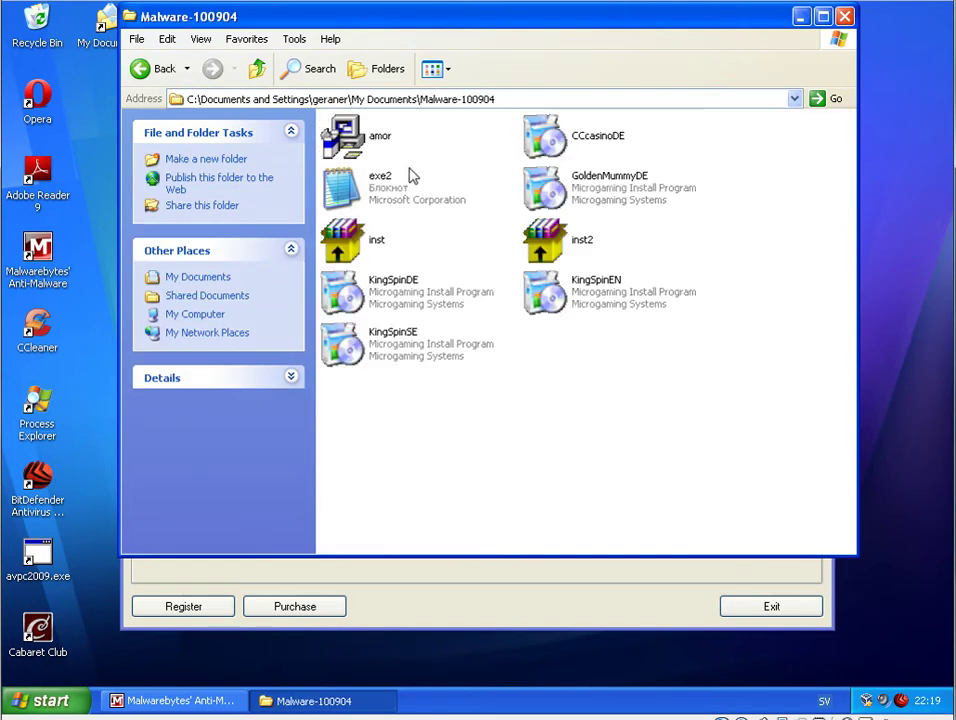
pyautogui.click(376, 146)
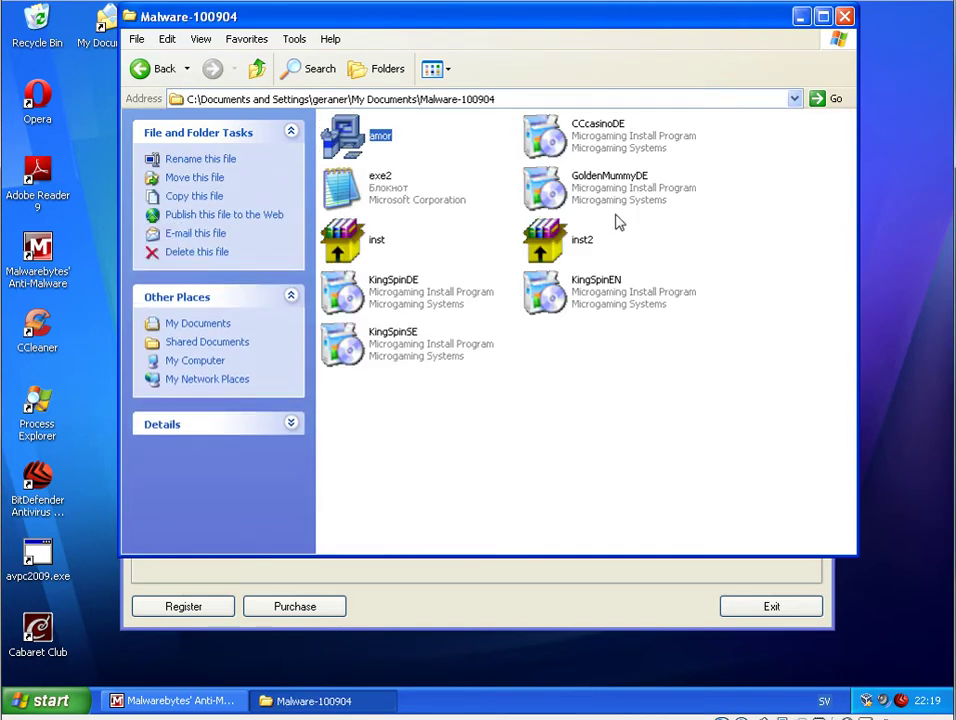
pyautogui.click(352, 232)
pyautogui.click(551, 252)
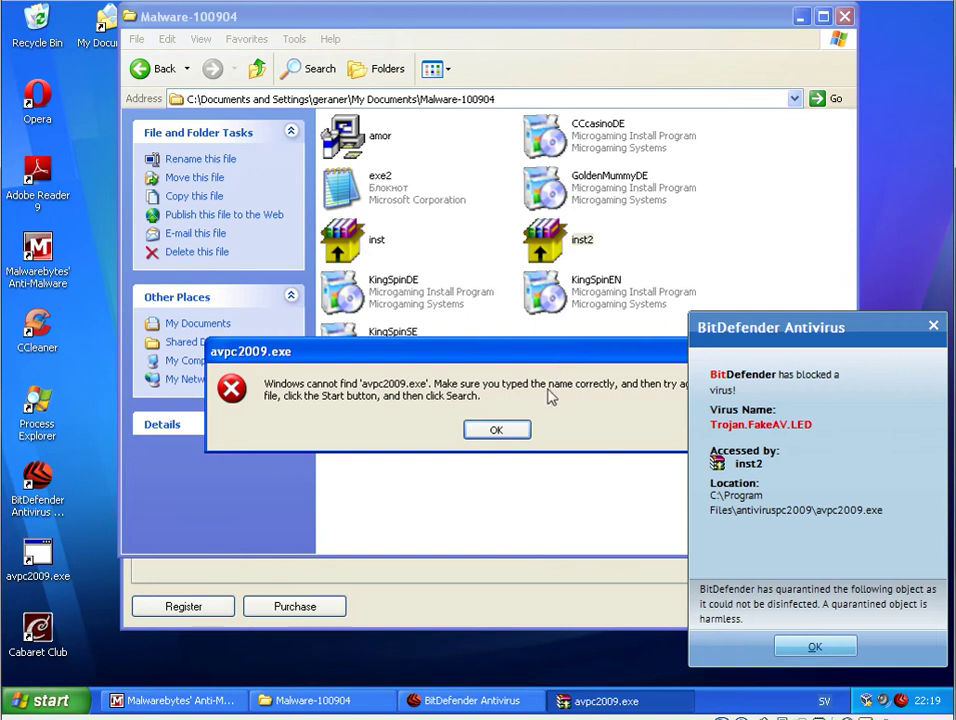
# - Clear the avpc2009.exe errors and BitDefender alert, running the inst sample in between
pyautogui.click(496, 431)
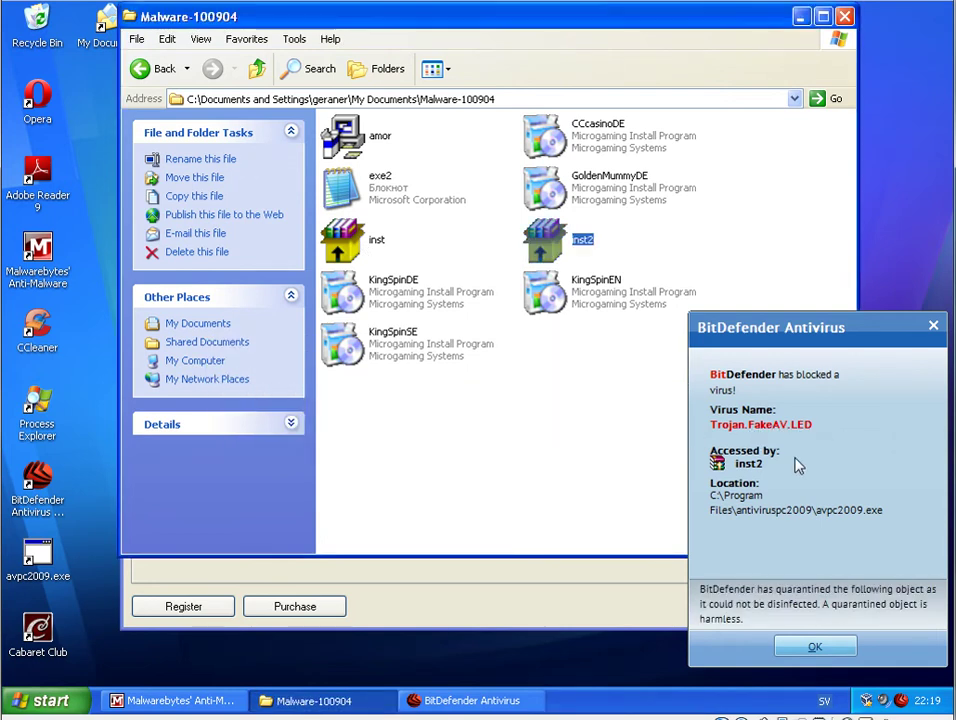
pyautogui.click(820, 650)
pyautogui.click(340, 248)
pyautogui.doubleClick(340, 248)
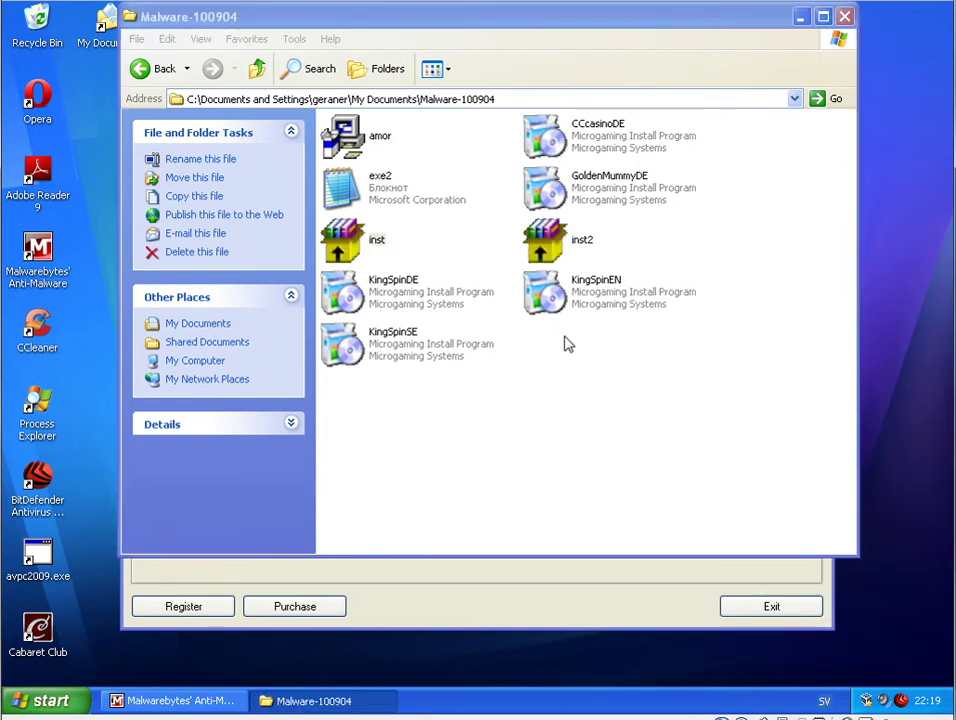
pyautogui.click(518, 427)
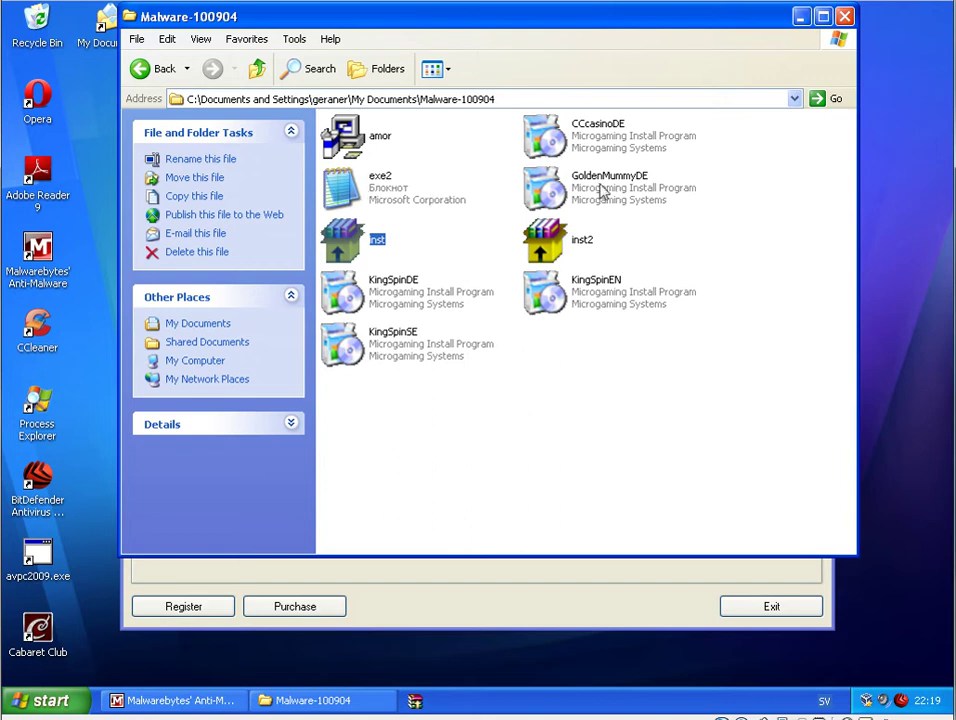
# - Select the amor, CCasinoDE and GoldenMummyDE files and launch KingSpinSE
pyautogui.click(378, 141)
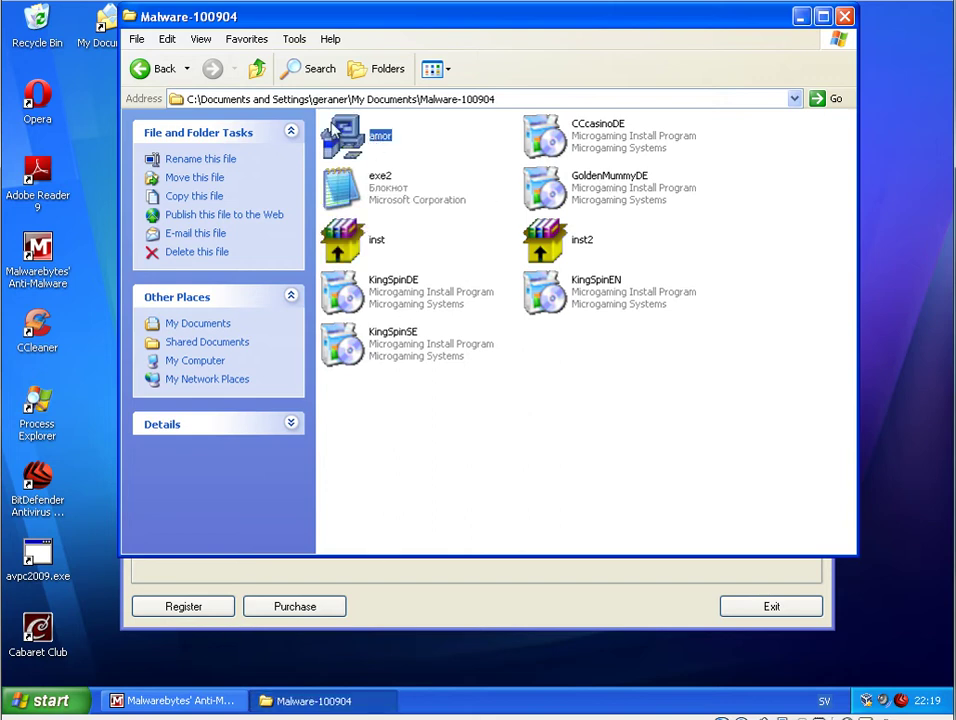
pyautogui.click(606, 148)
pyautogui.click(566, 200)
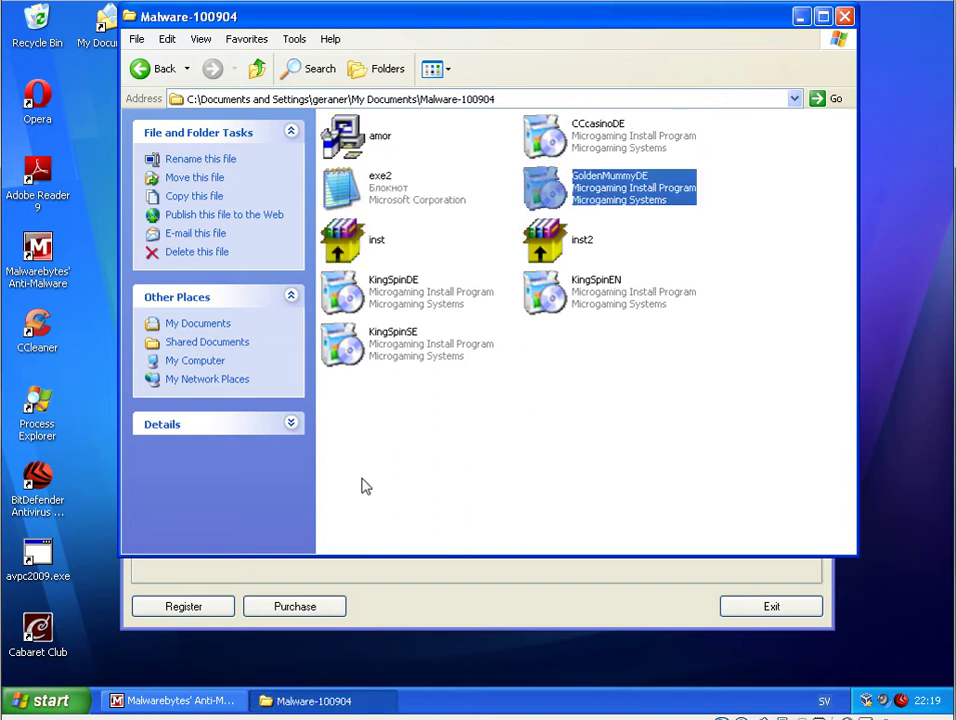
pyautogui.click(374, 347)
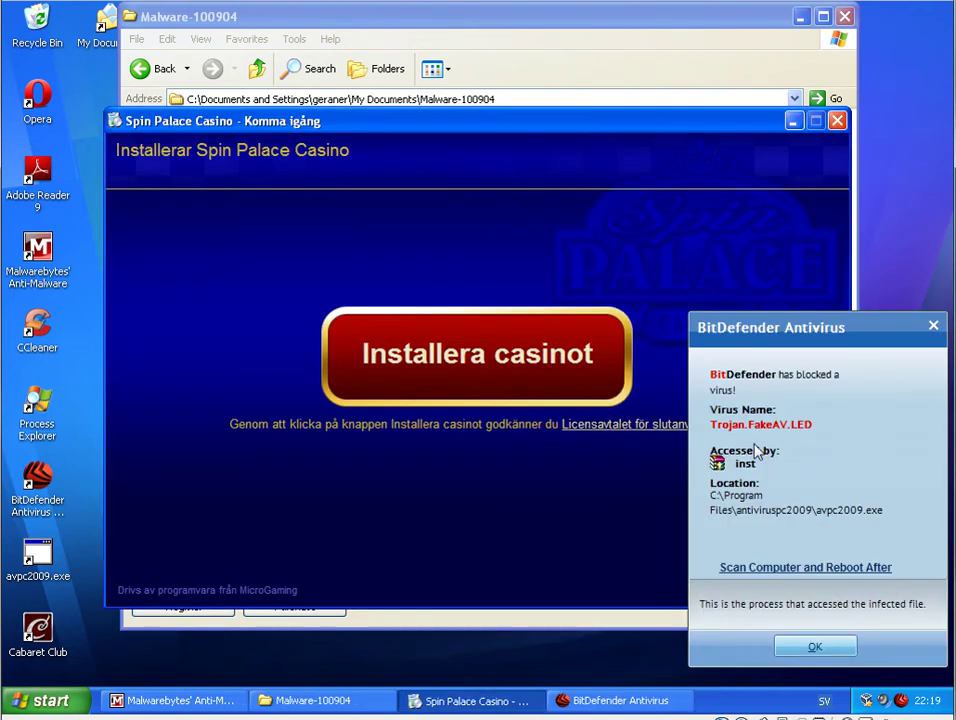
# - Dismiss the BitDefender alert, choose real-money play in the Spin Palace installer, then abandon installation
pyautogui.click(817, 648)
pyautogui.click(468, 399)
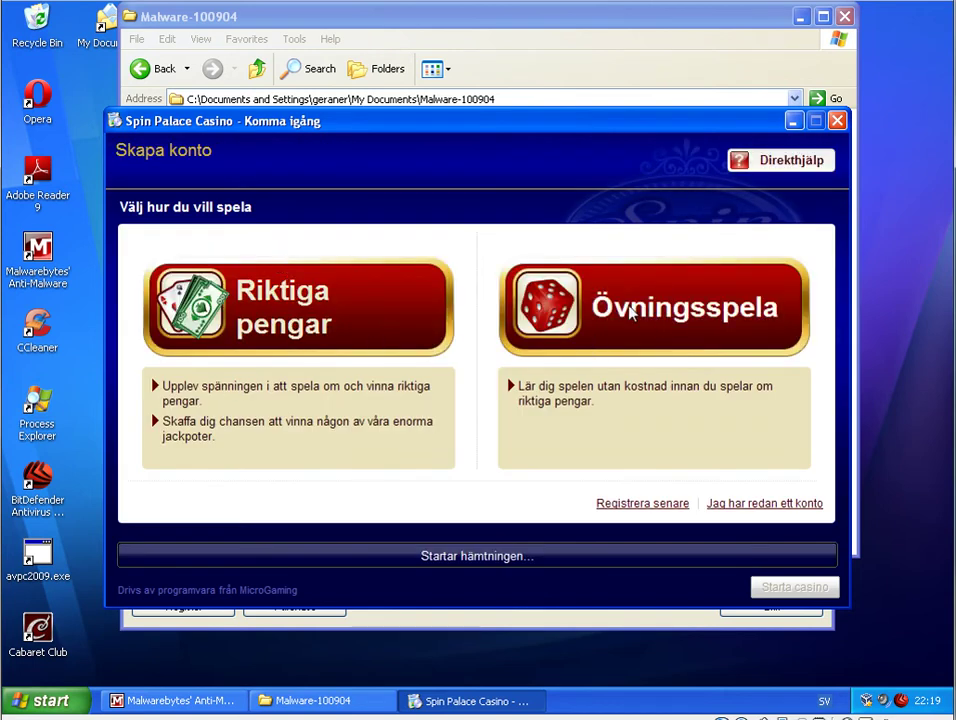
pyautogui.click(390, 316)
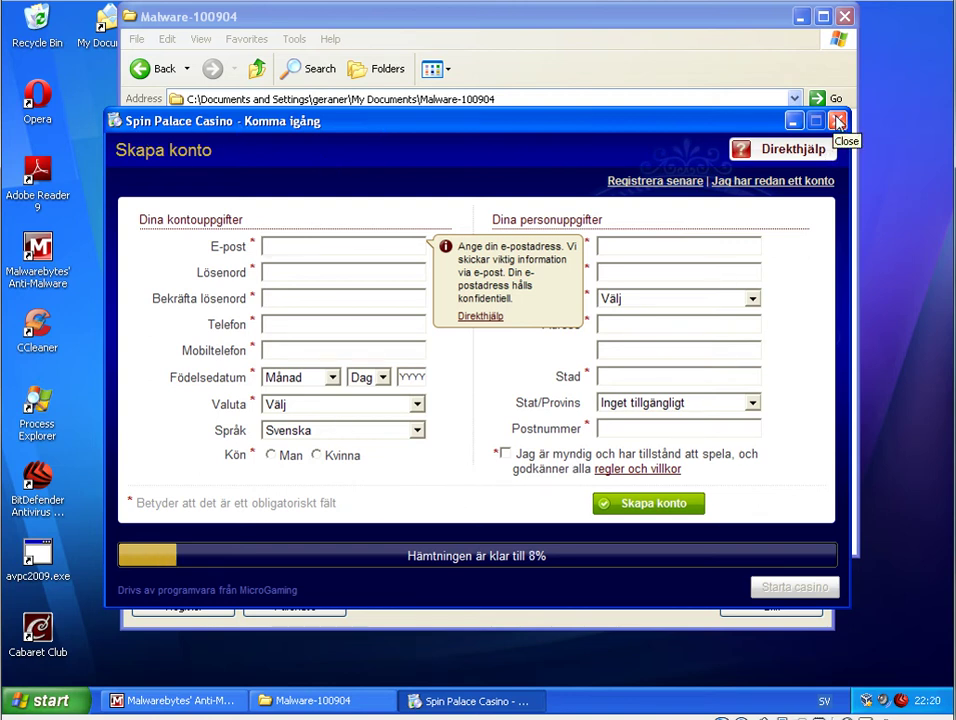
pyautogui.click(838, 121)
pyautogui.click(458, 418)
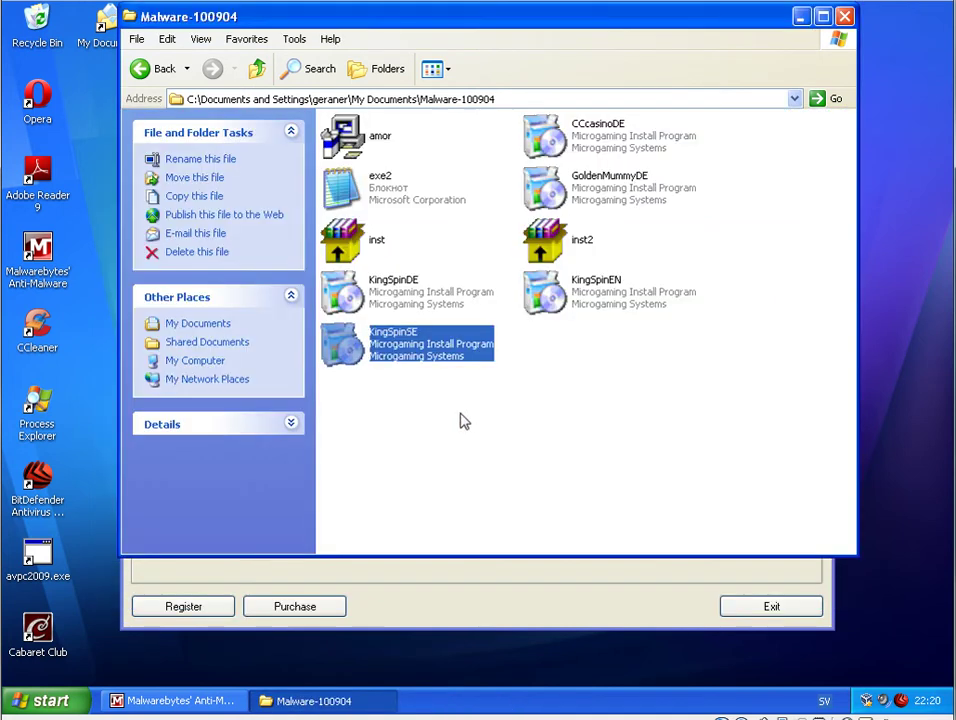
# - Close the Malware-100904 folder, dismiss the update message, and run a Malwarebytes quick scan
pyautogui.click(844, 16)
pyautogui.click(498, 406)
pyautogui.click(172, 205)
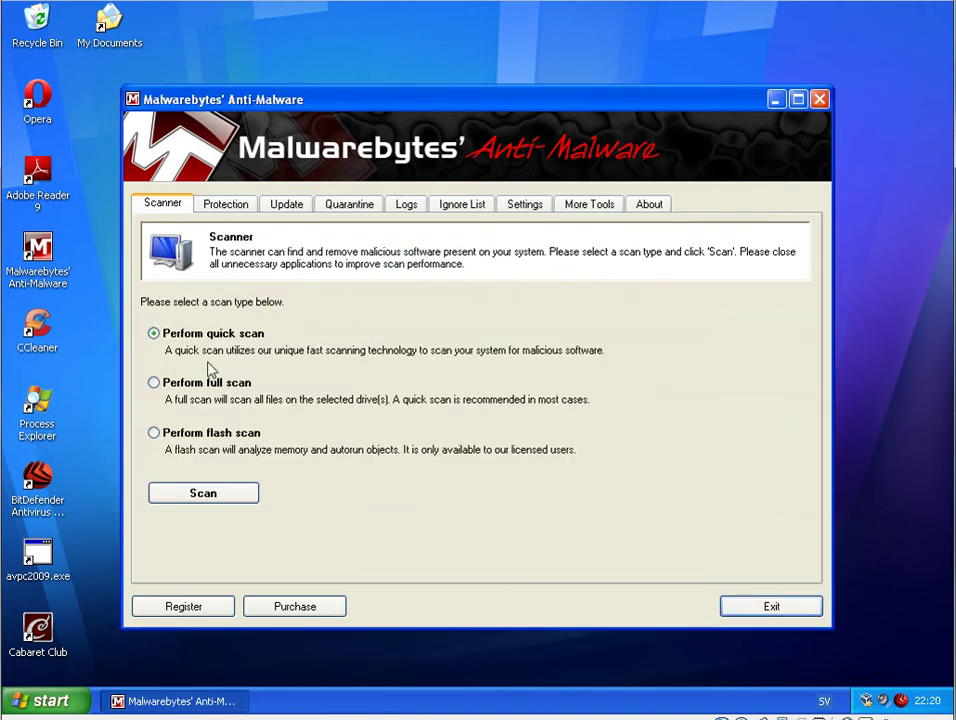
pyautogui.click(214, 500)
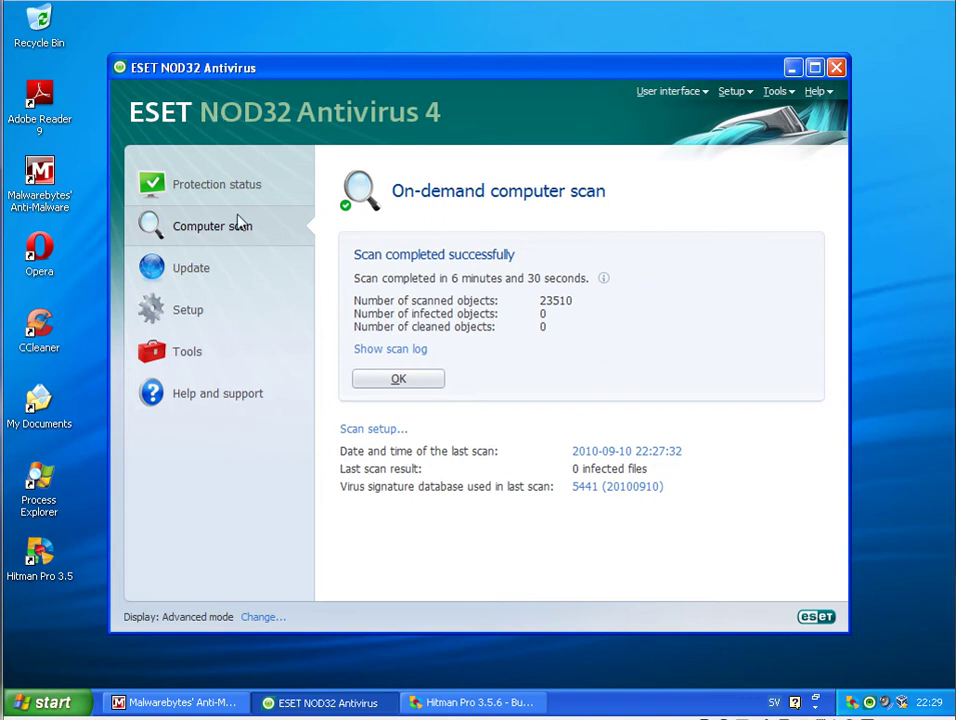
# - Acknowledge ESET's zero-infection result, close NOD32, and dismiss Malwarebytes' no-threats report
pyautogui.click(419, 379)
pyautogui.click(816, 67)
pyautogui.click(920, 11)
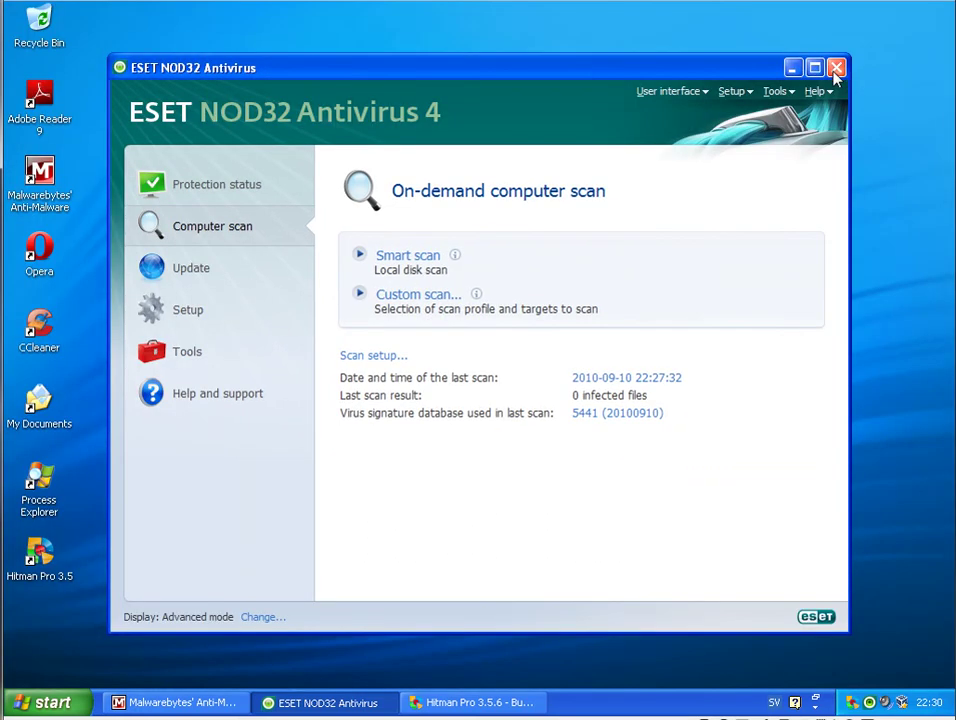
pyautogui.click(836, 68)
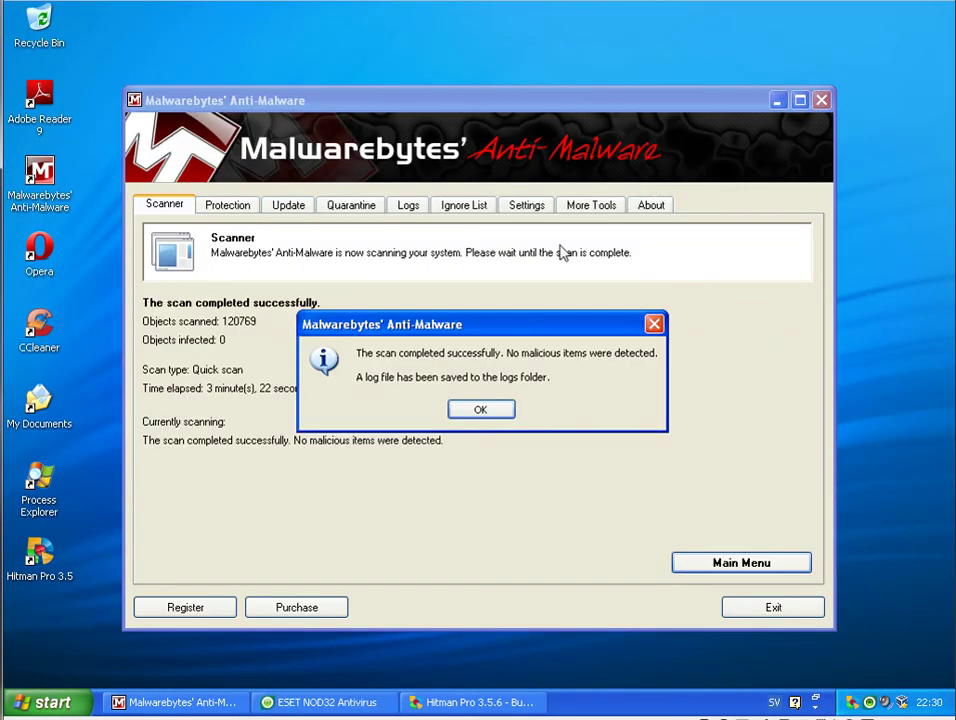
pyautogui.click(481, 411)
# - Exit Malwarebytes' Anti-Malware after glancing at its feature comparison
pyautogui.click(238, 206)
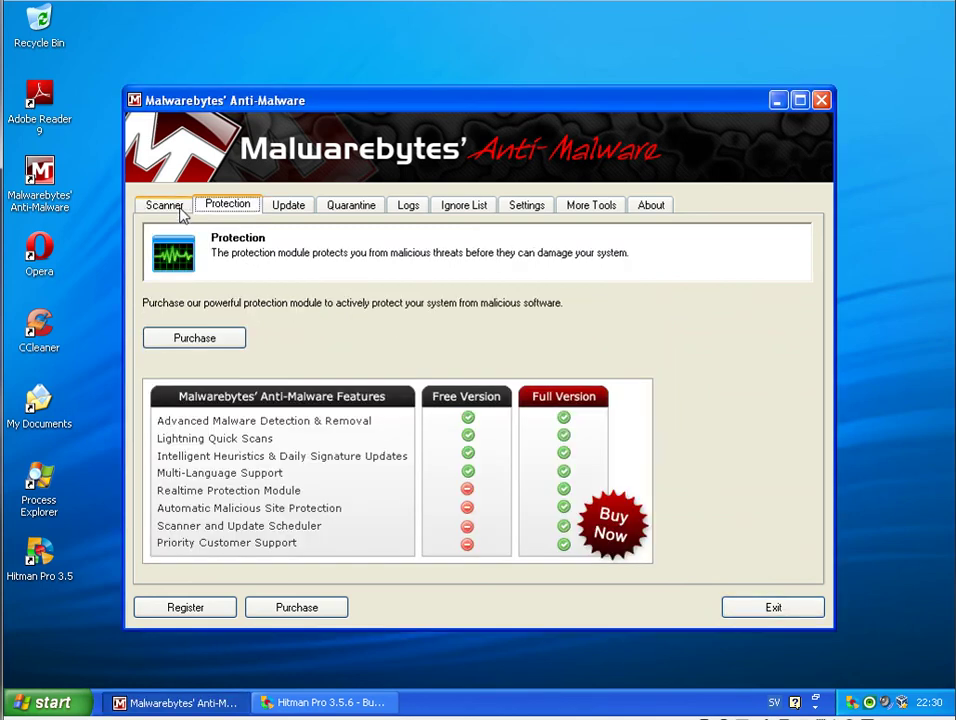
pyautogui.click(167, 206)
pyautogui.click(776, 610)
# - Accept Hitman Pro 3.5's license terms and start its scan on the ESET machine
pyautogui.click(228, 703)
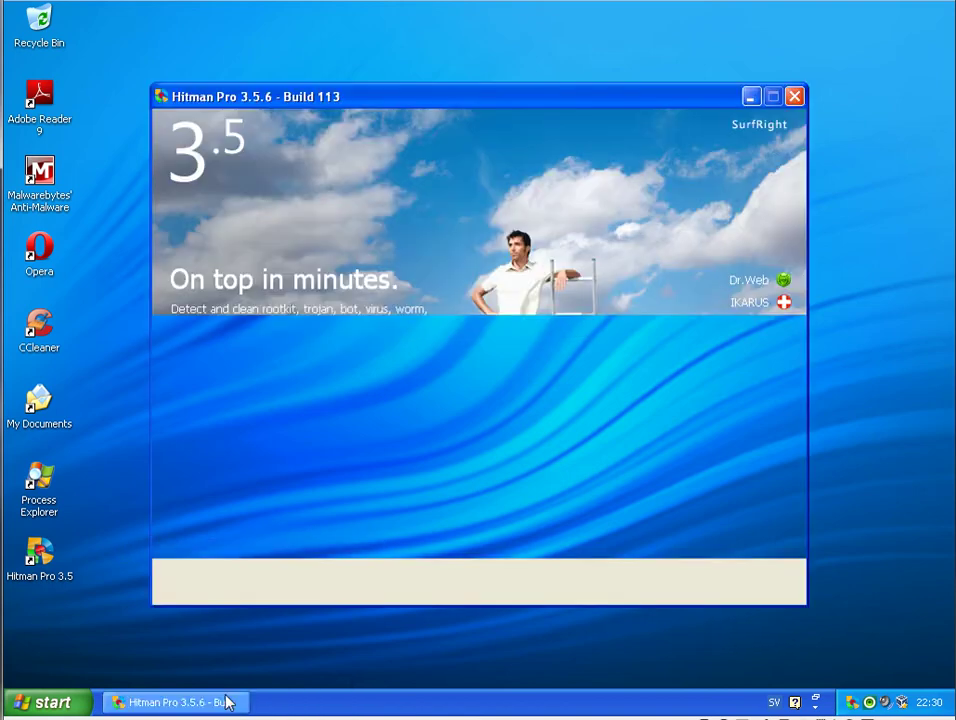
pyautogui.click(651, 585)
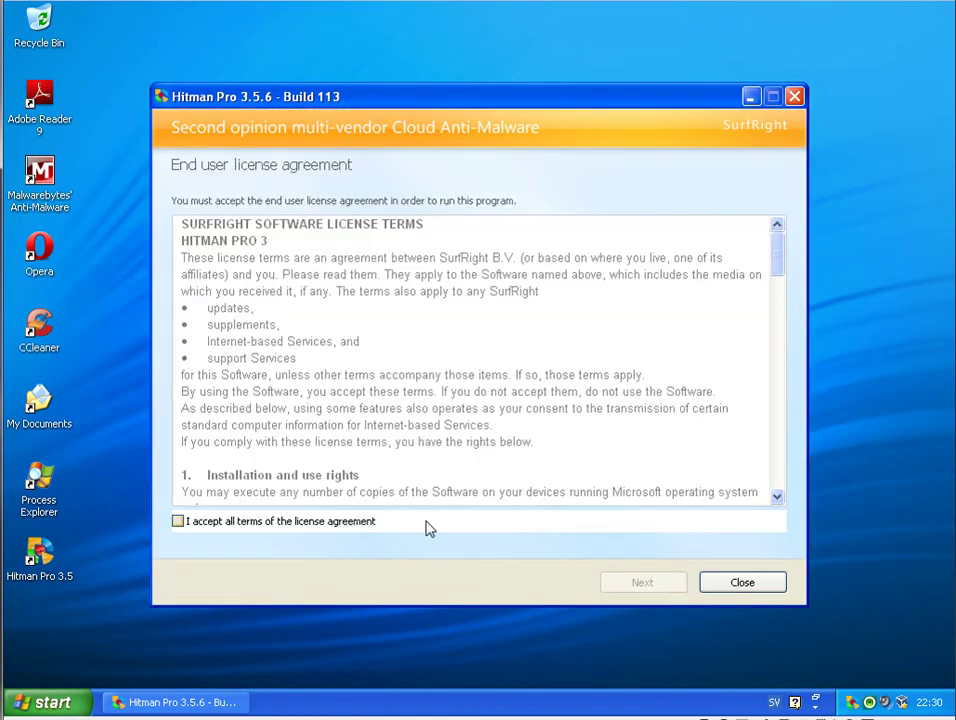
pyautogui.click(352, 520)
pyautogui.click(658, 583)
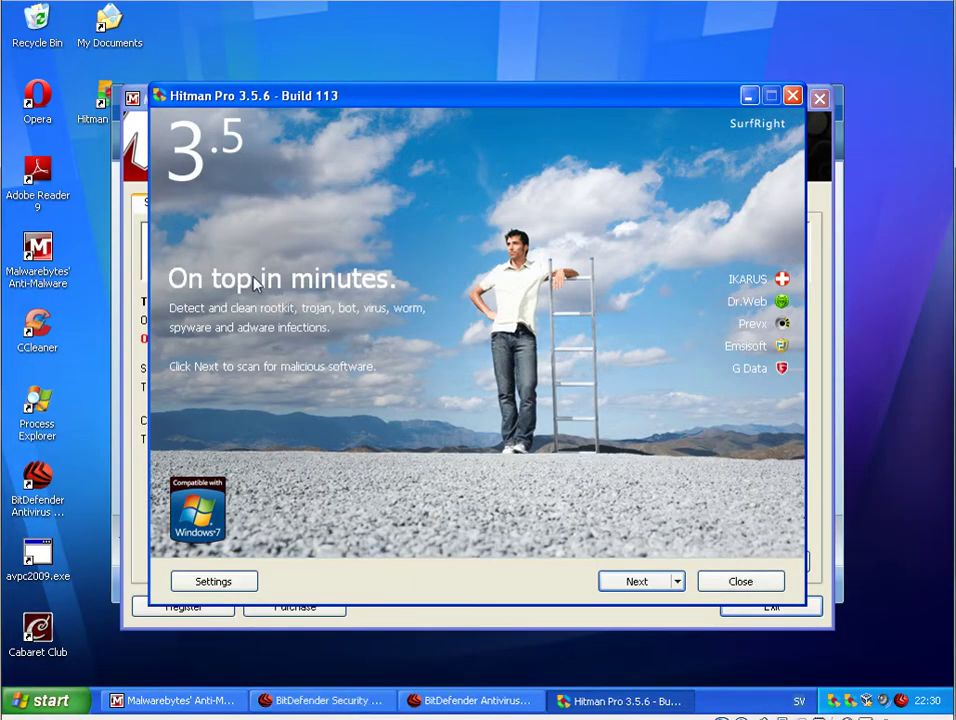
# - Close BitDefender's no-threats Quick Scan summary and dashboard, revealing Malwarebytes' 5-infection report
pyautogui.click(483, 704)
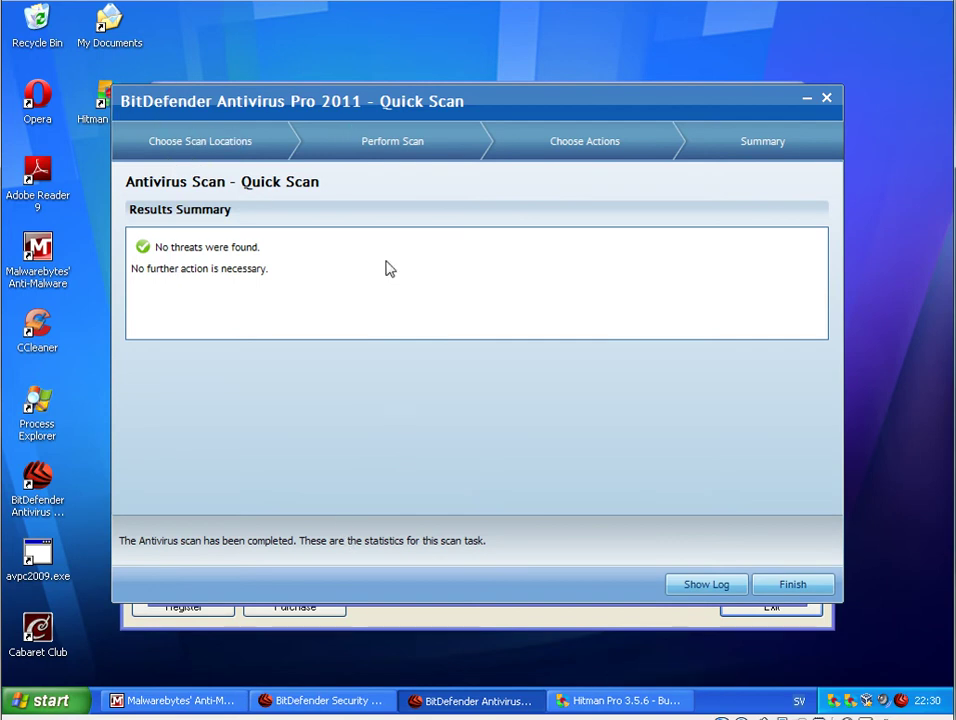
pyautogui.click(792, 584)
pyautogui.click(327, 703)
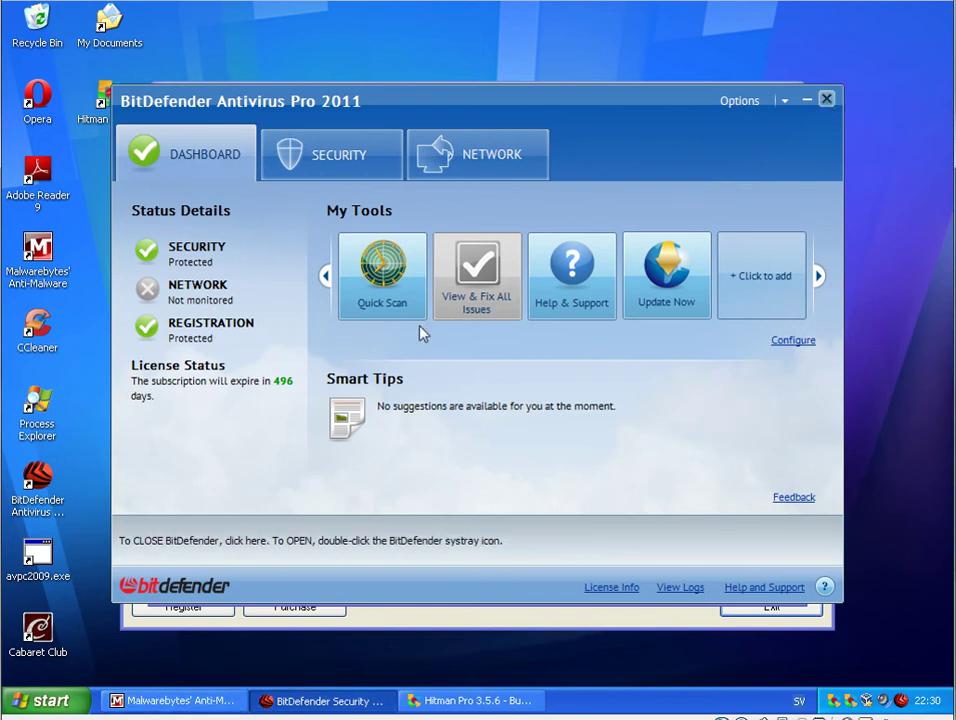
pyautogui.click(245, 540)
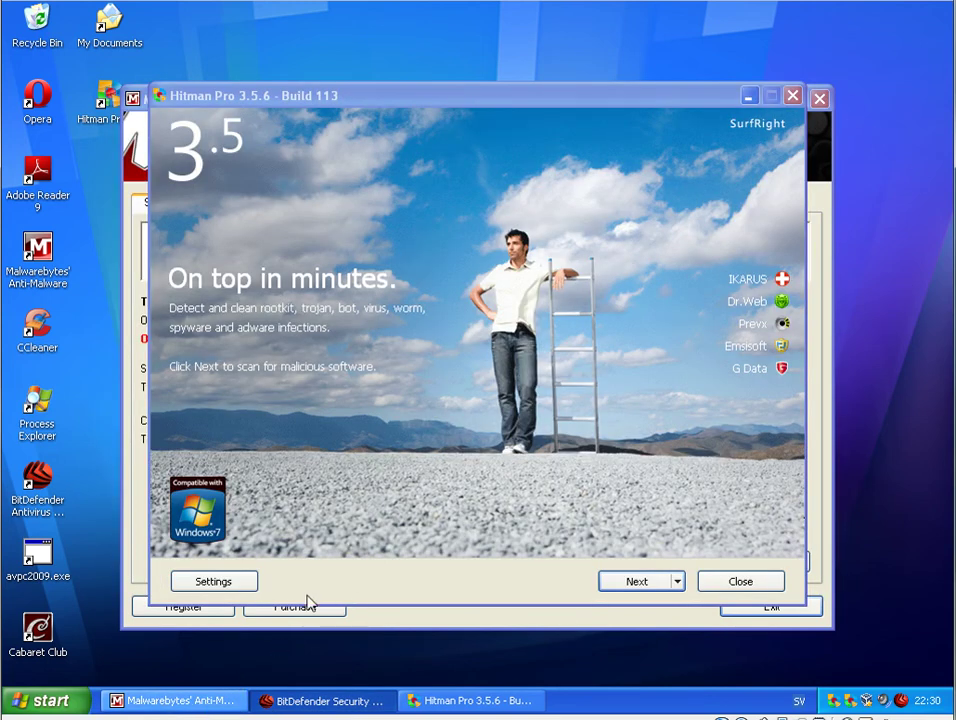
pyautogui.click(177, 700)
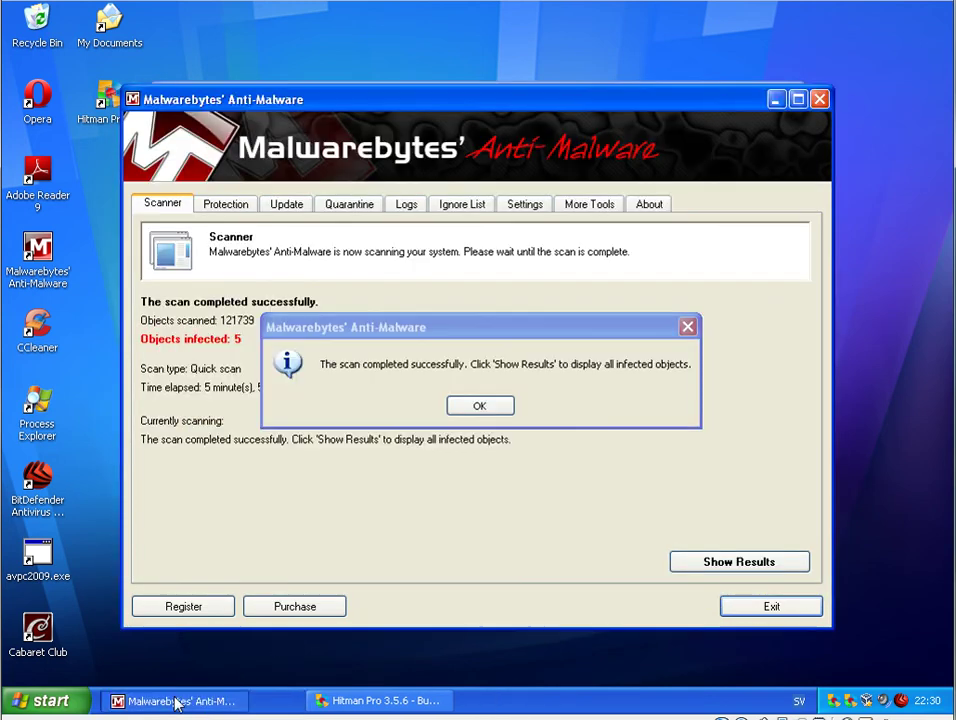
# - Quarantine the five Rogue.AntiVirus detections in Malwarebytes and close the Notepad removal log
pyautogui.click(497, 410)
pyautogui.click(735, 566)
pyautogui.moveTo(268, 298); pyautogui.dragTo(343, 300)
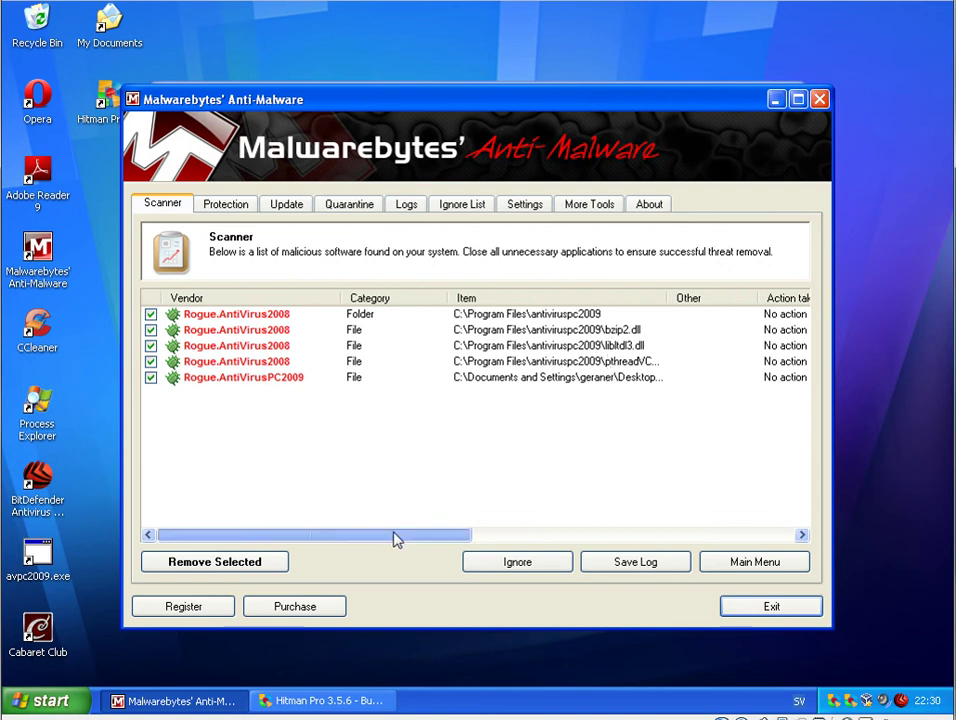
pyautogui.moveTo(395, 538)
pyautogui.mouseDown()
pyautogui.moveTo(683, 531)
pyautogui.moveTo(335, 538)
pyautogui.mouseUp()
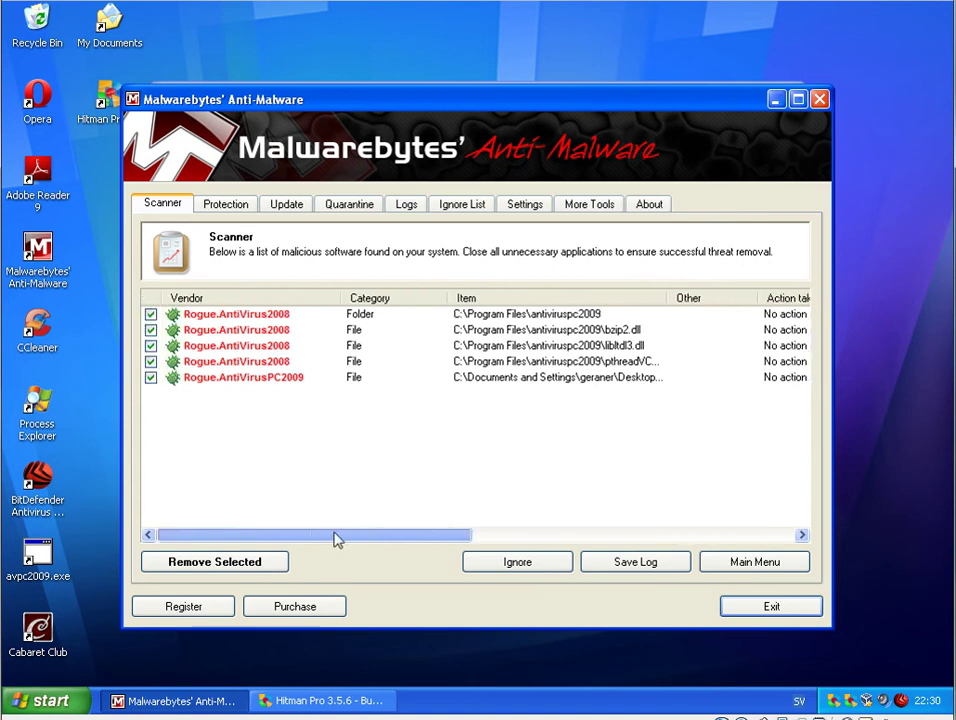
pyautogui.click(237, 563)
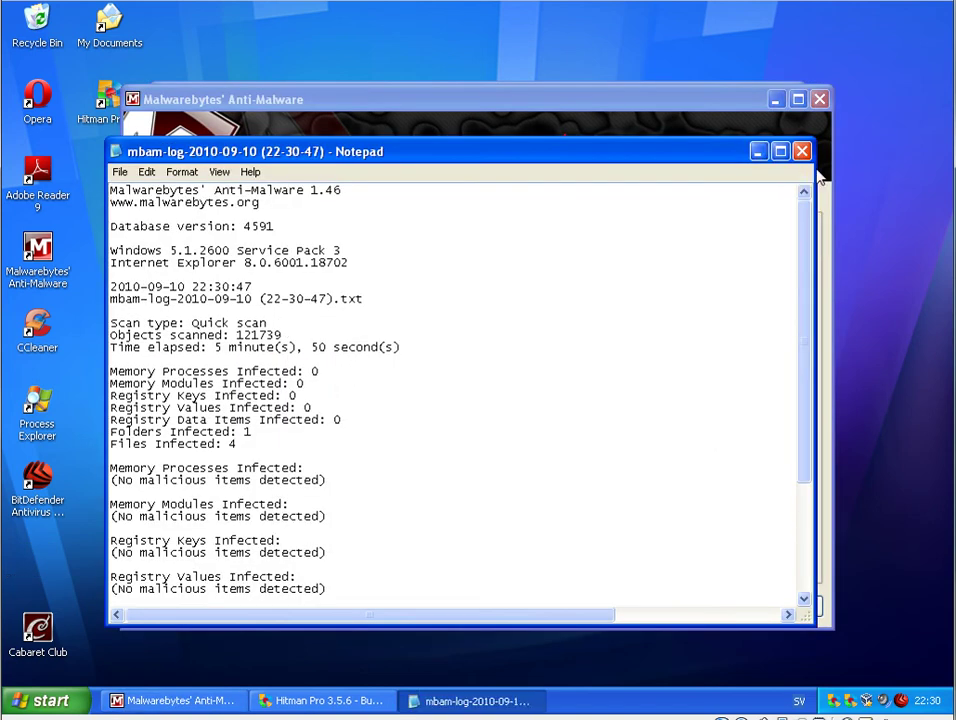
pyautogui.click(801, 151)
# - Quit Malwarebytes, accept Hitman Pro's license, and start scanning the BitDefender machine
pyautogui.click(535, 410)
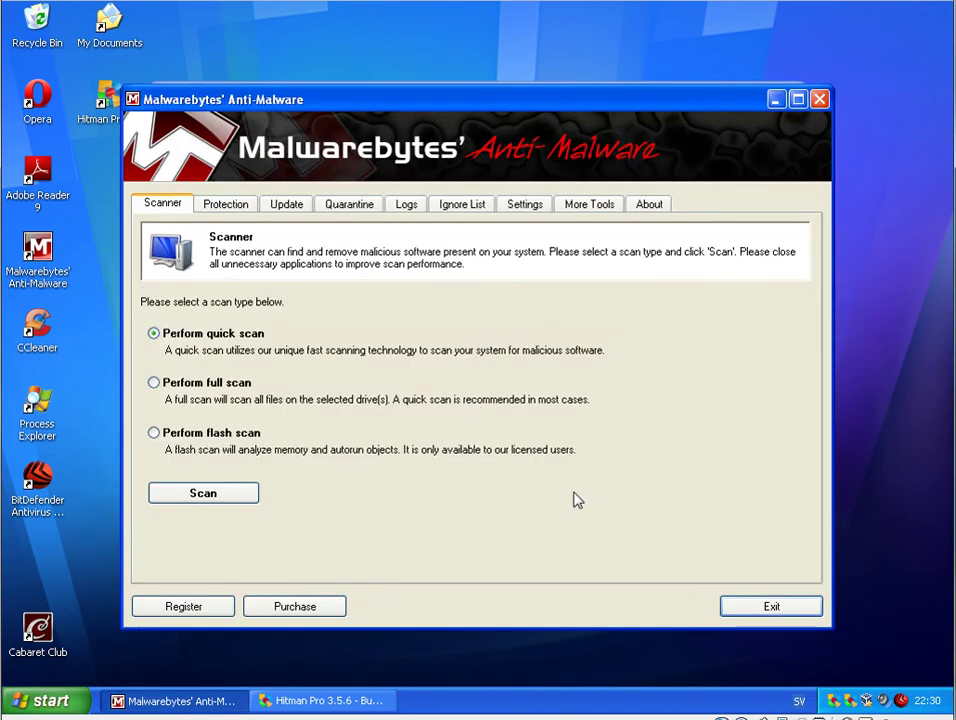
pyautogui.click(768, 606)
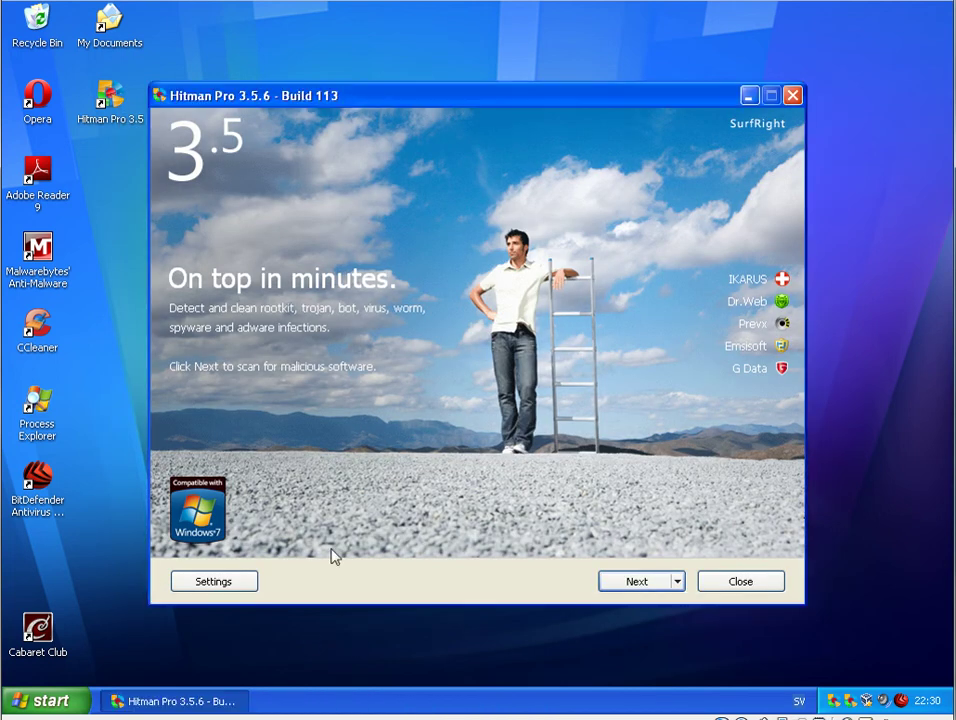
pyautogui.click(632, 581)
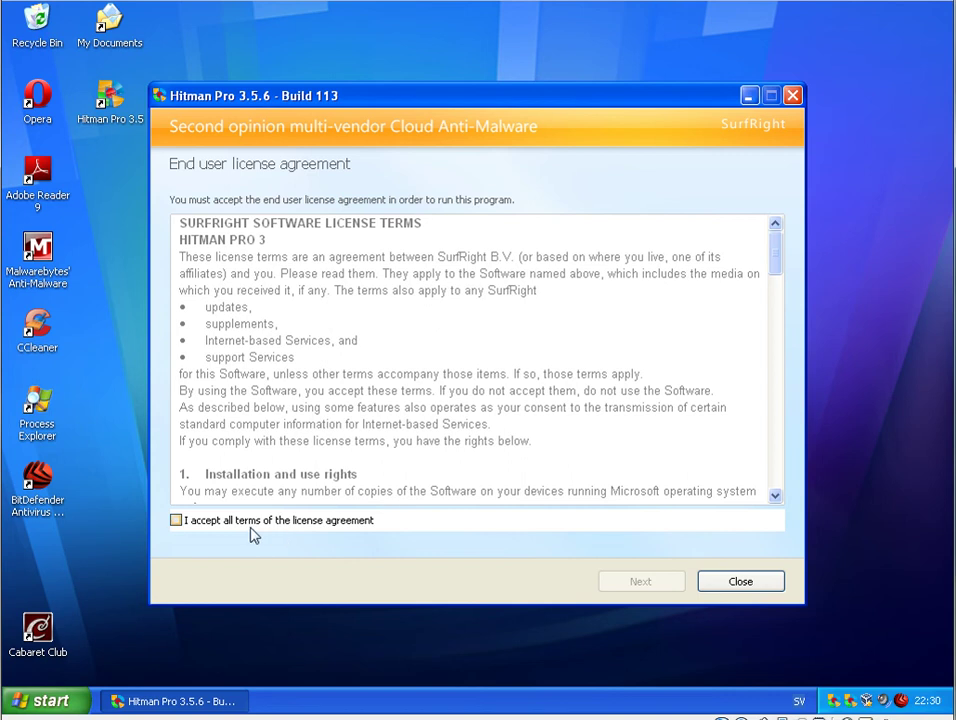
pyautogui.click(251, 521)
pyautogui.click(652, 584)
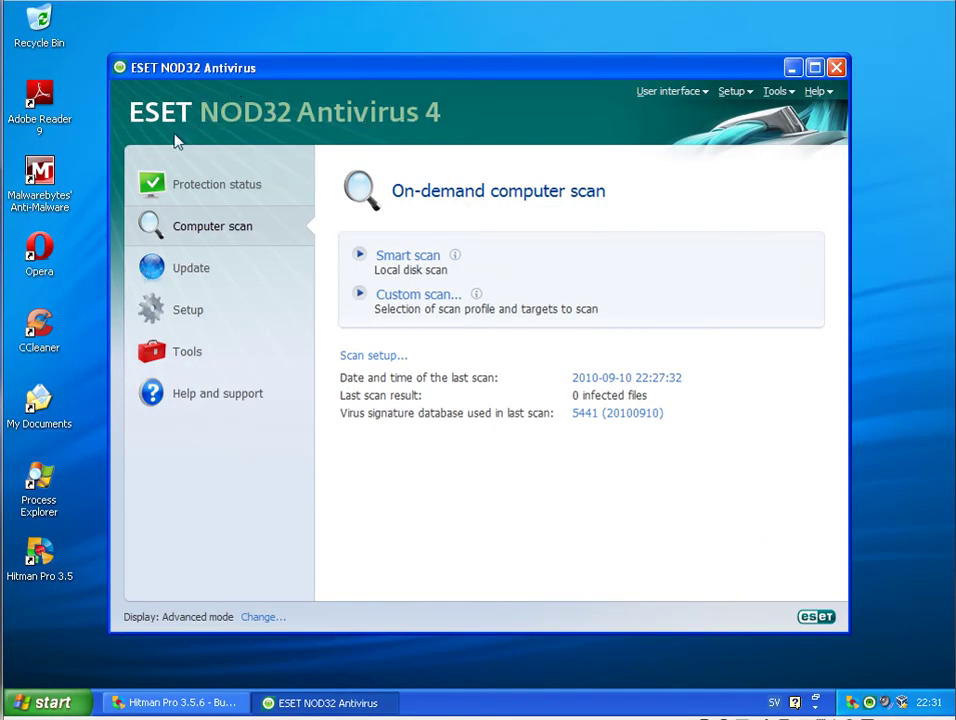
# - Close NOD32 and restore Hitman Pro's results flagging _xgrab_v2.exe as Gen:Variant.Kazy.158
pyautogui.click(836, 70)
pyautogui.click(222, 700)
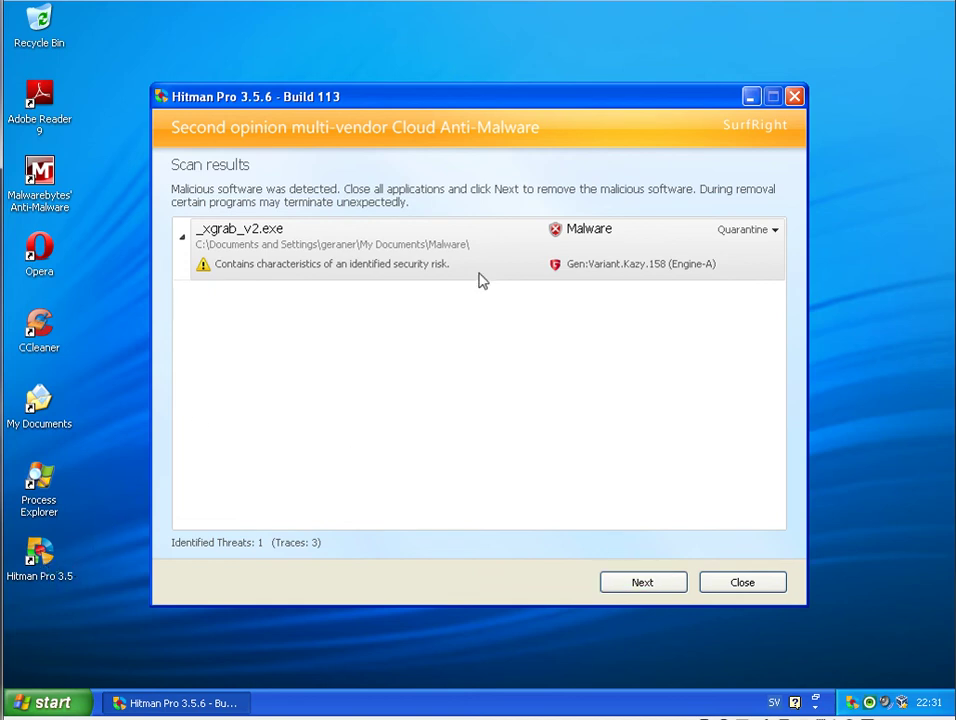
# - Start removing _xgrab_v2.exe, then switch to the BitDefender machine showing 11 threats
pyautogui.click(648, 587)
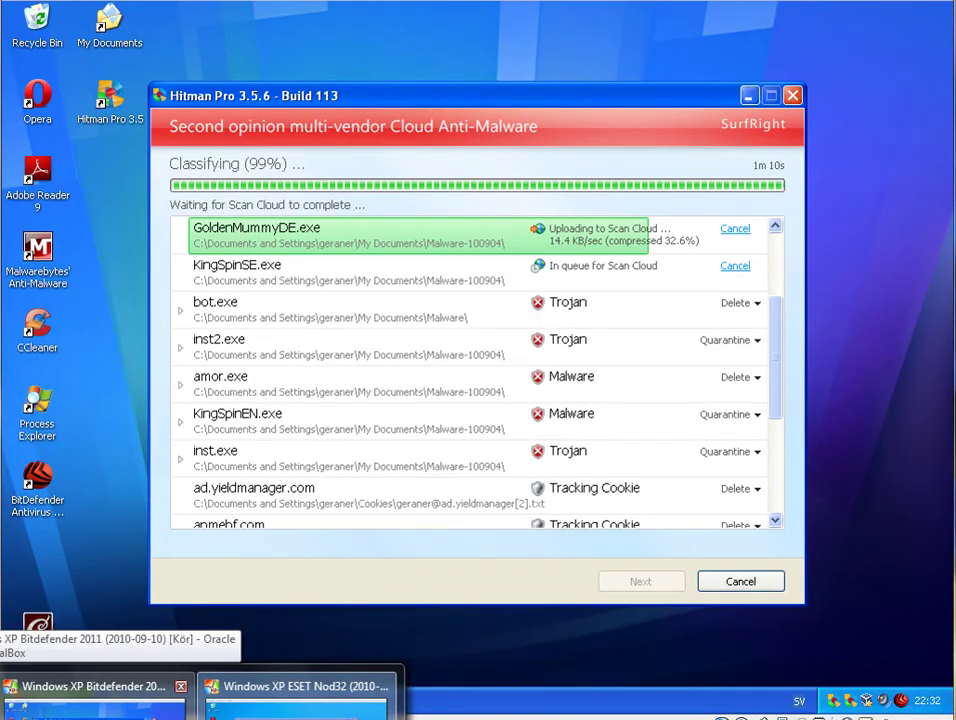
pyautogui.click(90, 705)
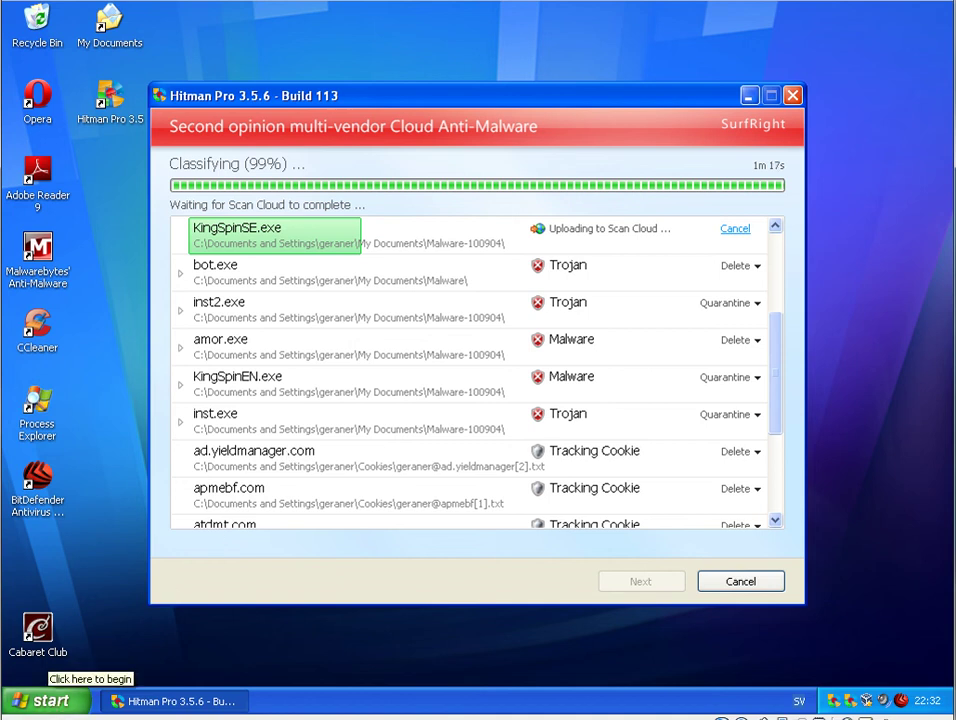
pyautogui.click(909, 703)
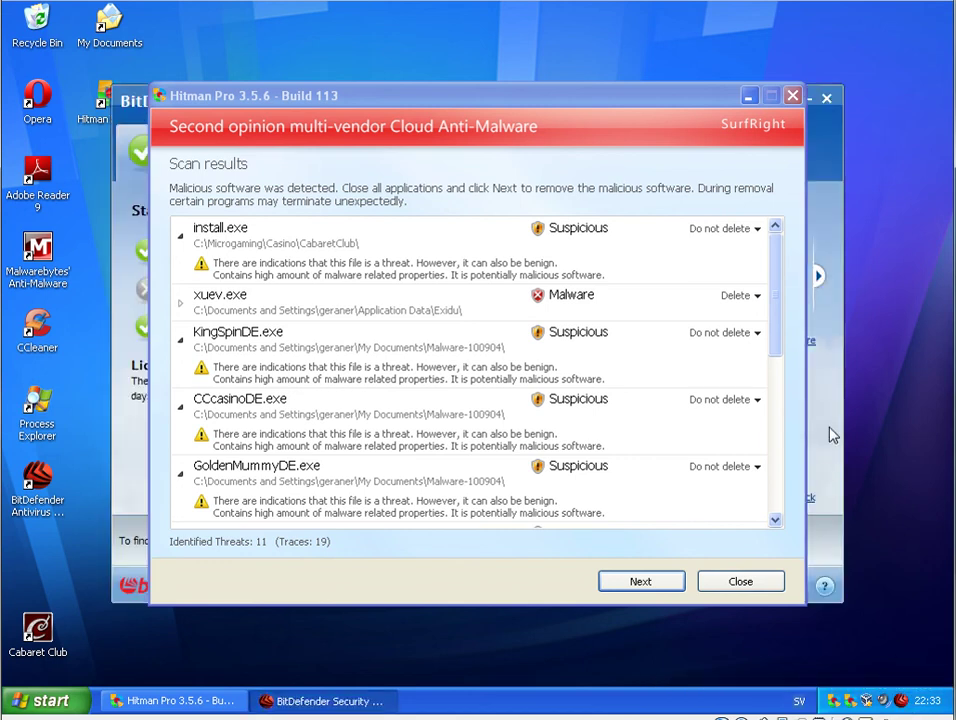
# - Close the BitDefender dashboard and bring back Hitman Pro's 11-threat list
pyautogui.click(748, 96)
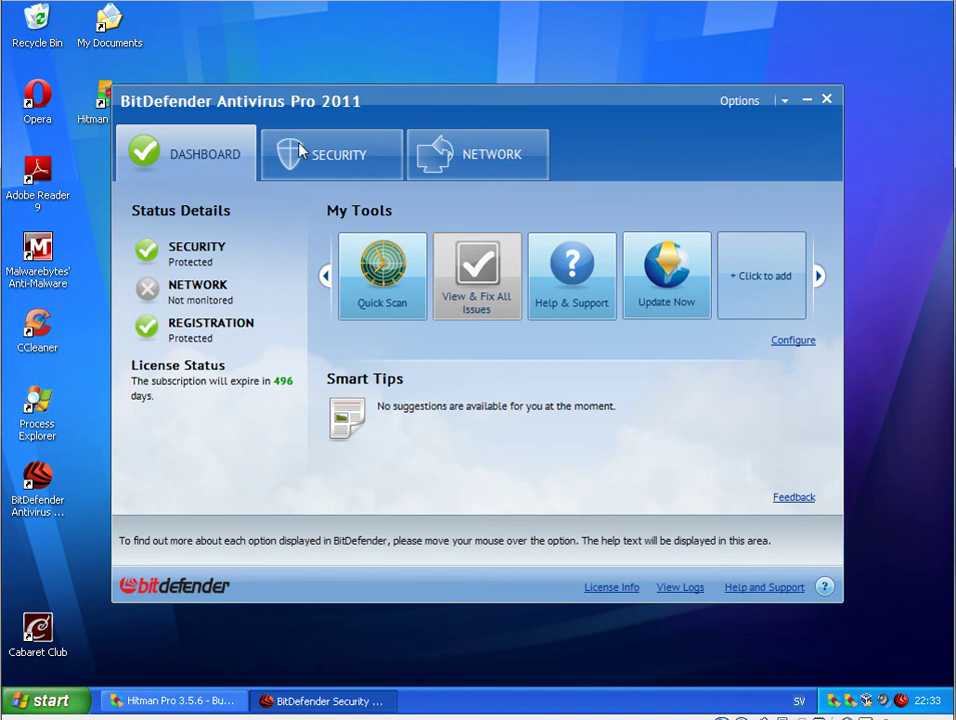
pyautogui.click(826, 99)
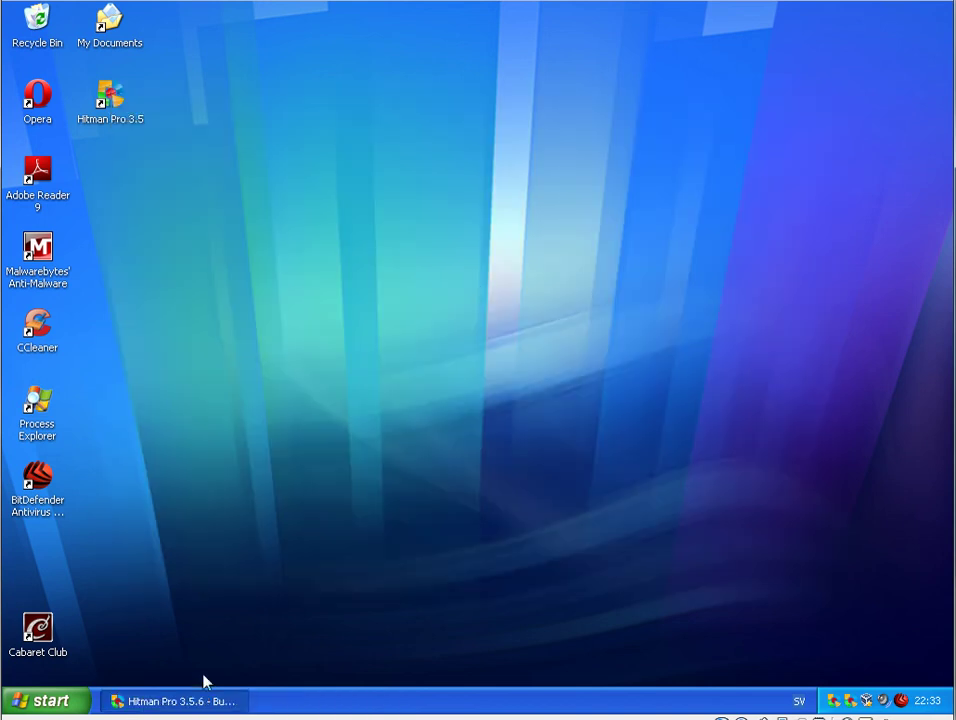
pyautogui.click(210, 705)
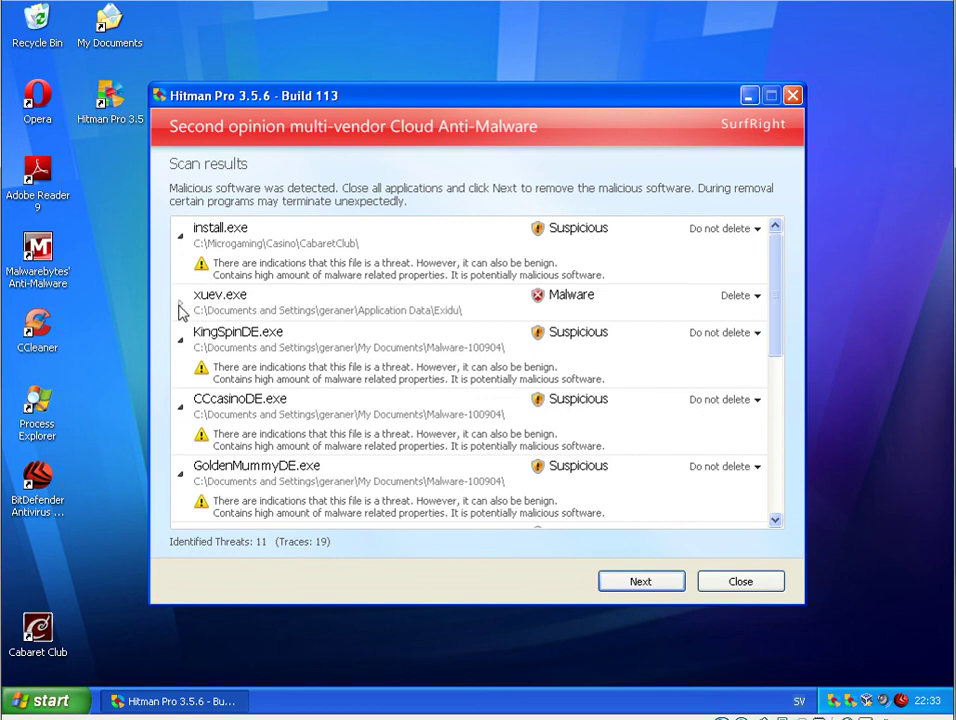
# - Expand Hitman Pro's detection details for xuev.exe and bot.exe
pyautogui.click(181, 310)
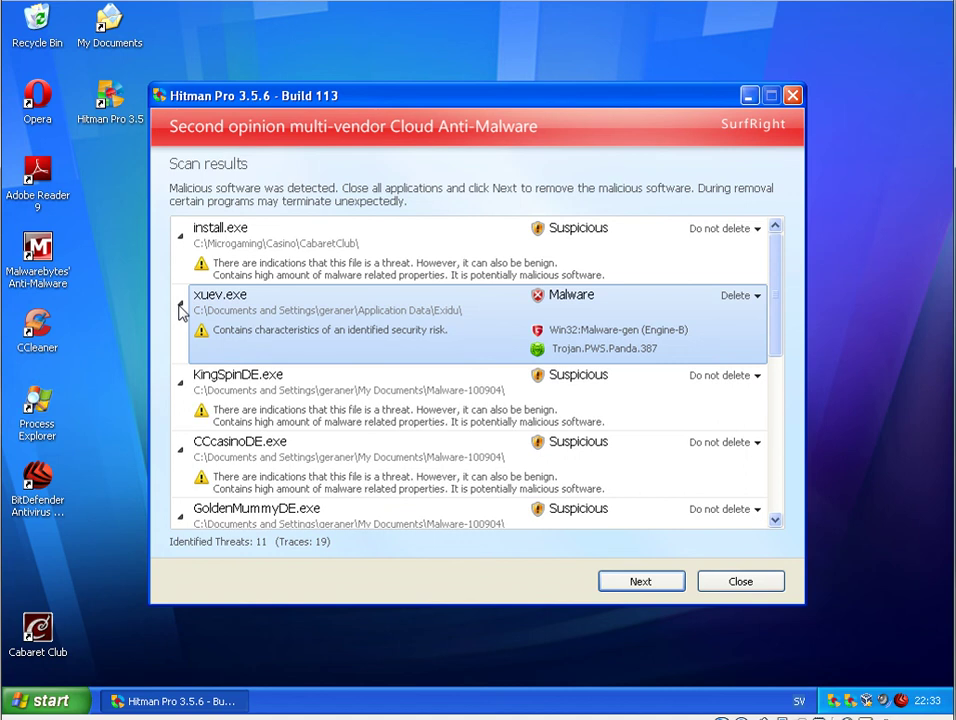
pyautogui.click(181, 310)
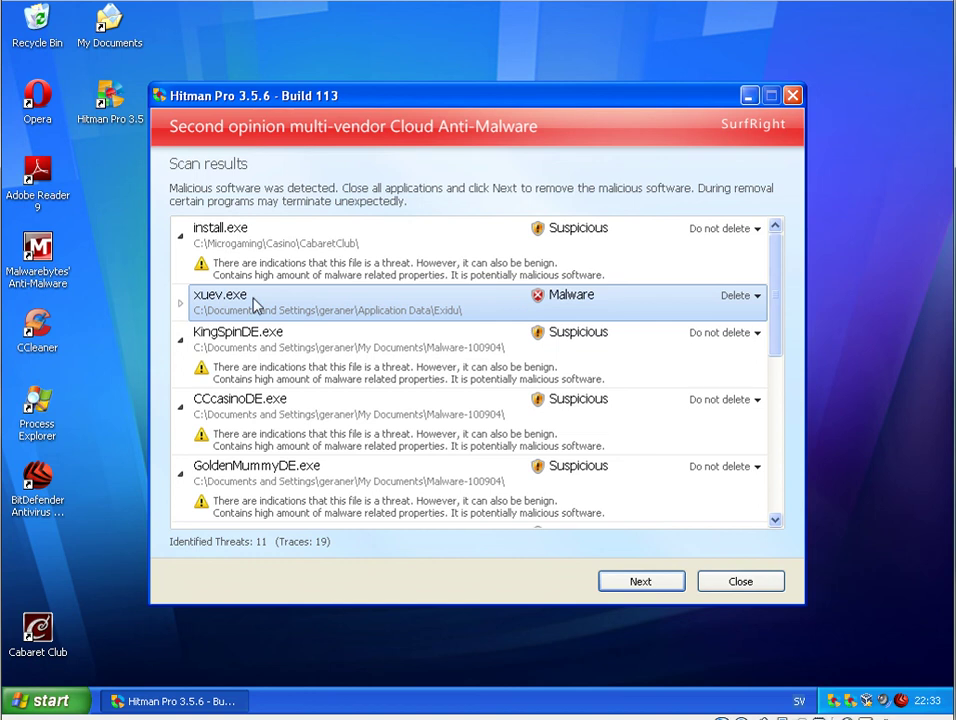
pyautogui.click(181, 304)
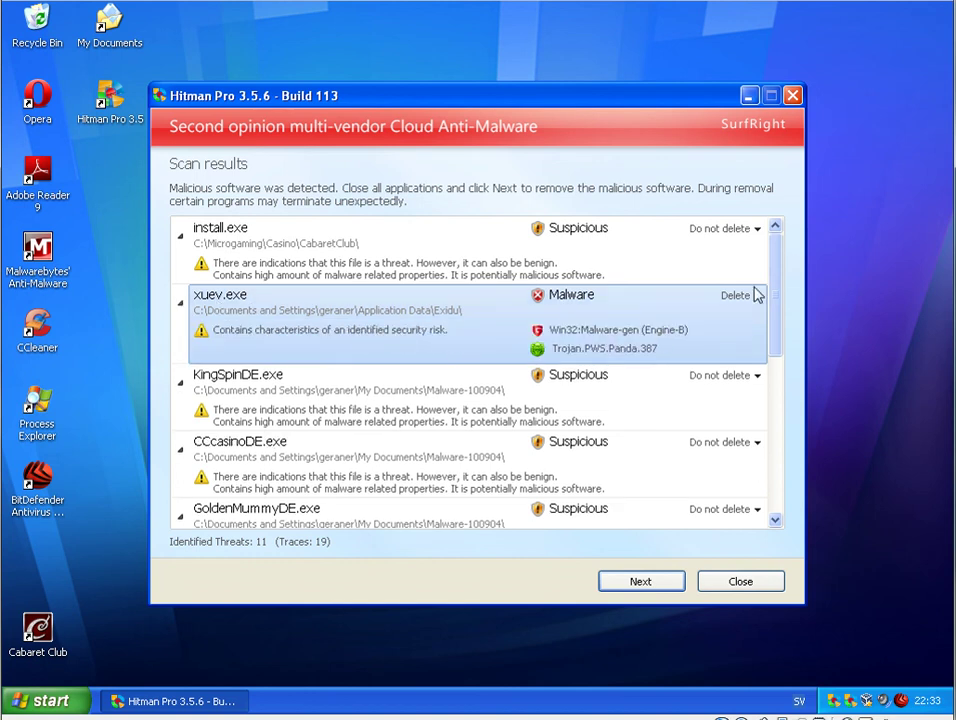
pyautogui.moveTo(775, 273); pyautogui.dragTo(772, 341)
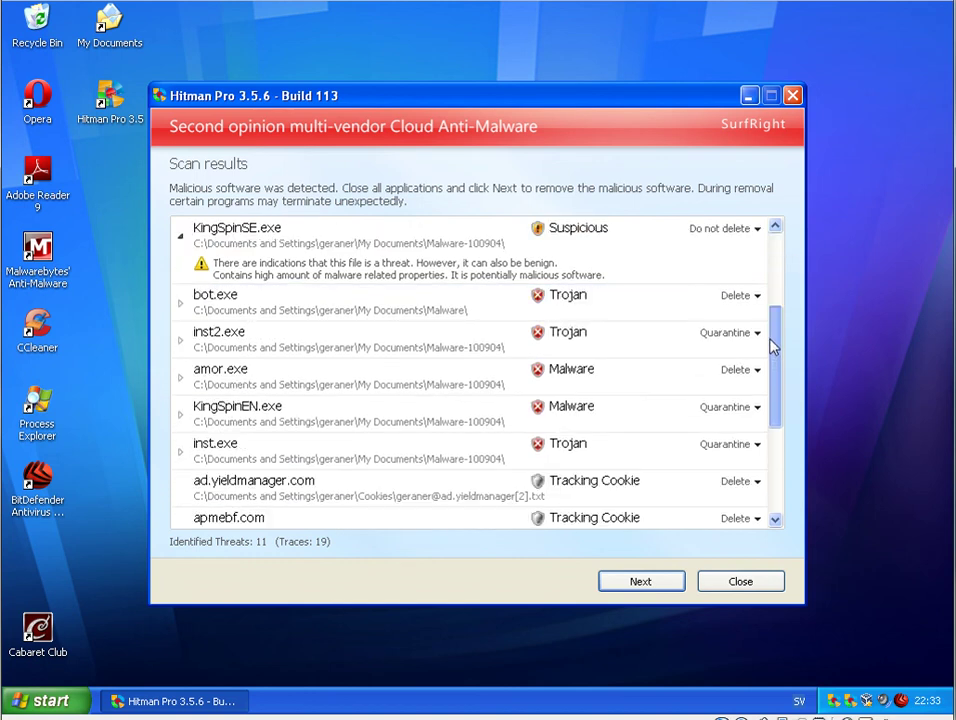
pyautogui.click(180, 304)
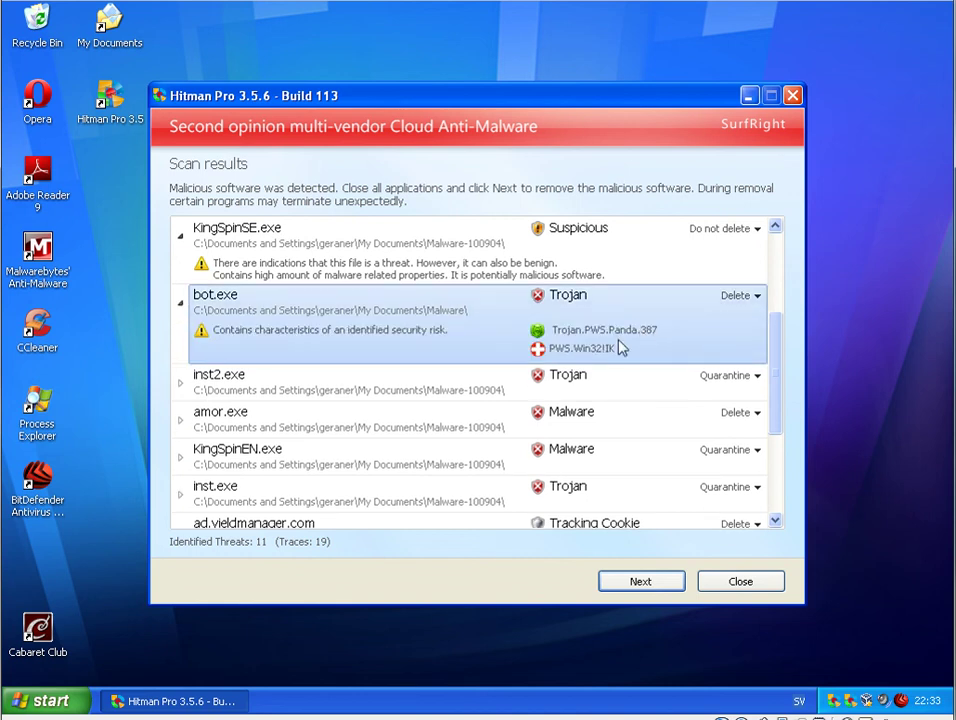
# - Expand detection details for inst2.exe, amor.exe, KingSpinEN.exe and inst.exe
pyautogui.click(190, 385)
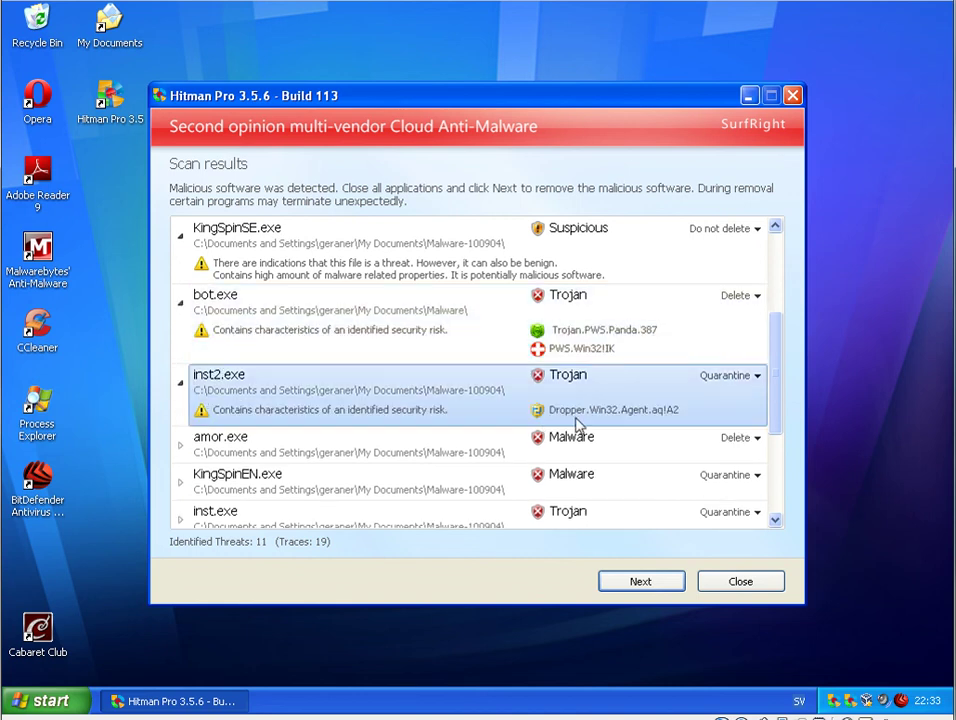
pyautogui.scroll(-3, 578, 410)
pyautogui.scroll(3, 590, 385)
pyautogui.click(193, 449)
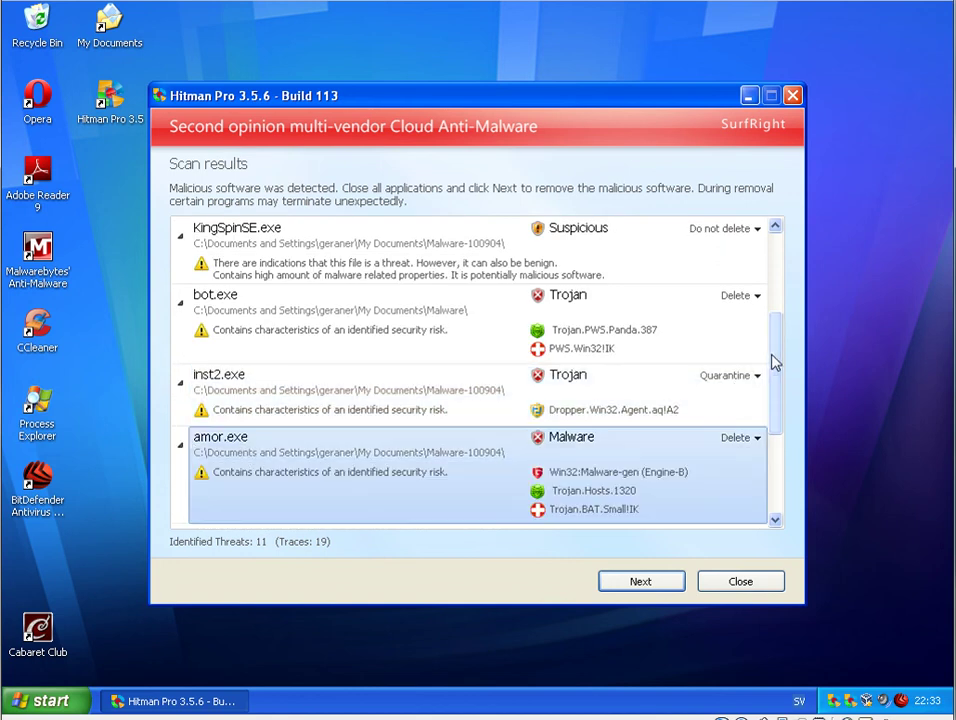
pyautogui.scroll(-1, 778, 376)
pyautogui.scroll(-5, 778, 376)
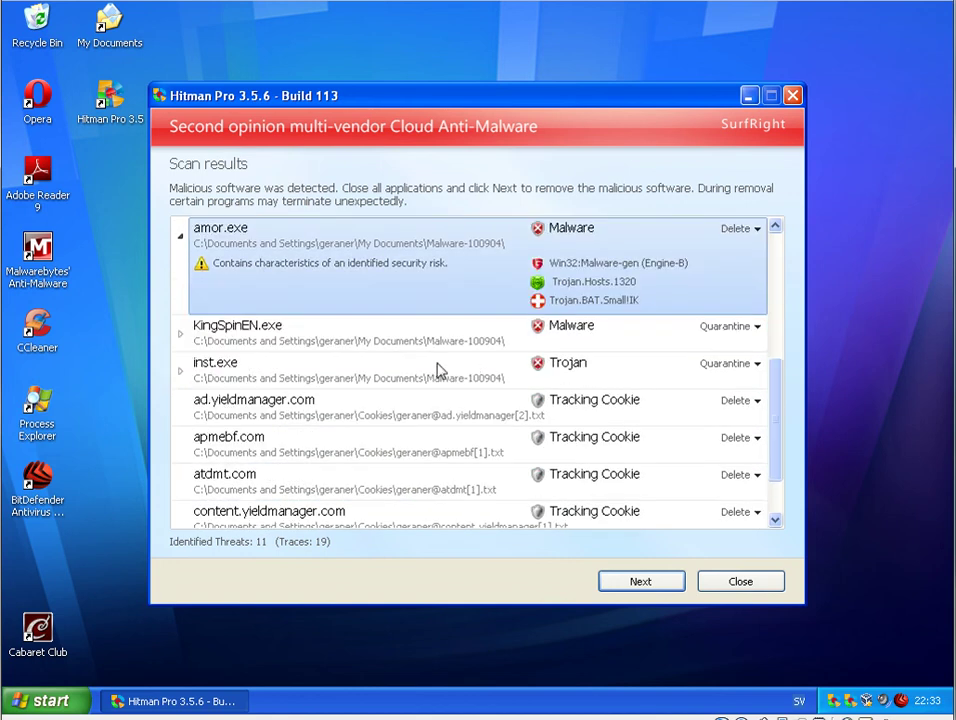
pyautogui.click(180, 335)
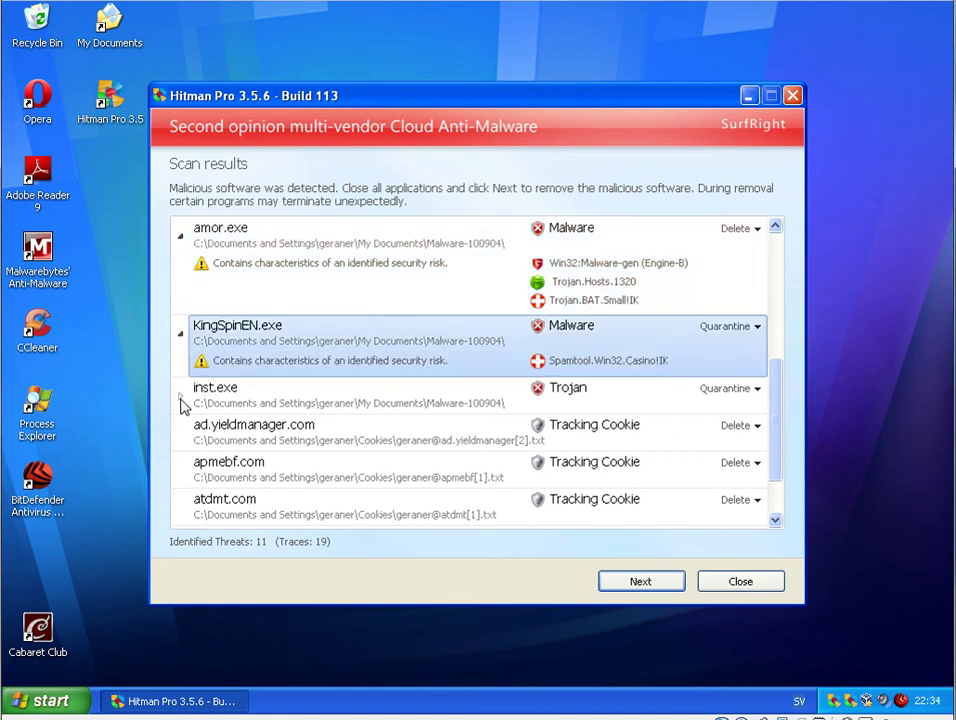
pyautogui.click(181, 397)
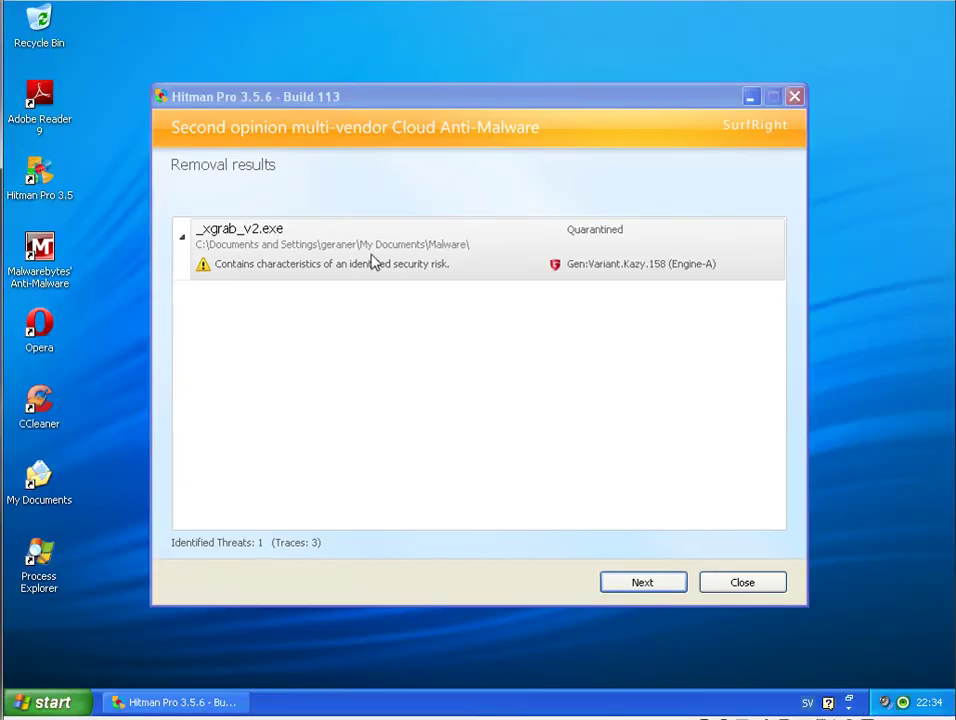
# - Finish the ESET-machine removal to its 3,994-file, 45 s summary and minimize Hitman Pro
pyautogui.doubleClick(905, 703)
pyautogui.rightClick(747, 587)
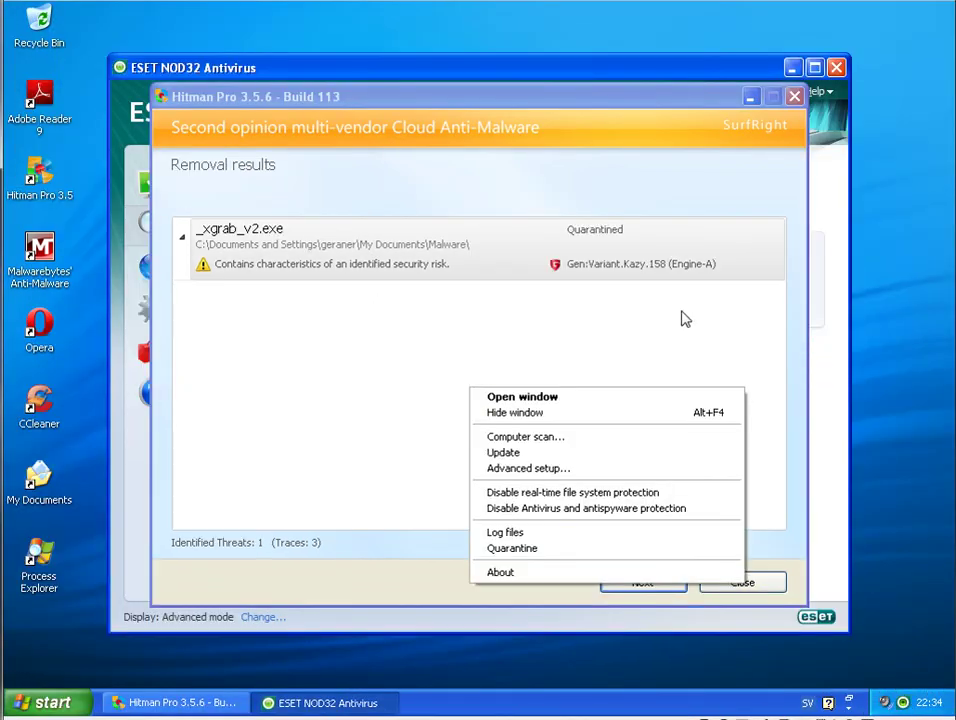
pyautogui.click(720, 358)
pyautogui.click(662, 588)
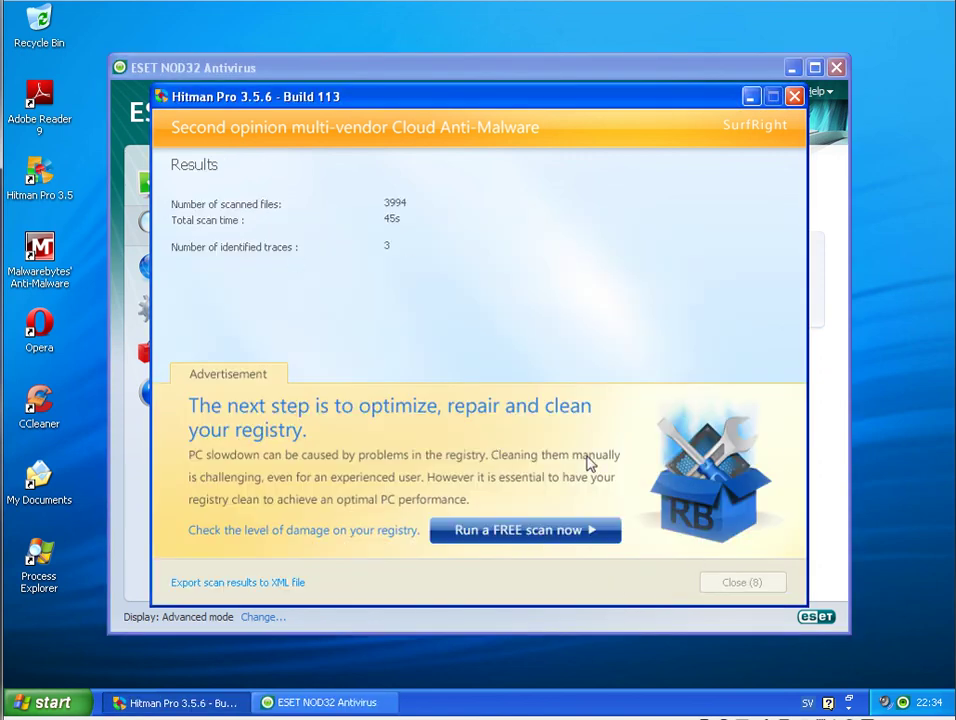
pyautogui.click(750, 96)
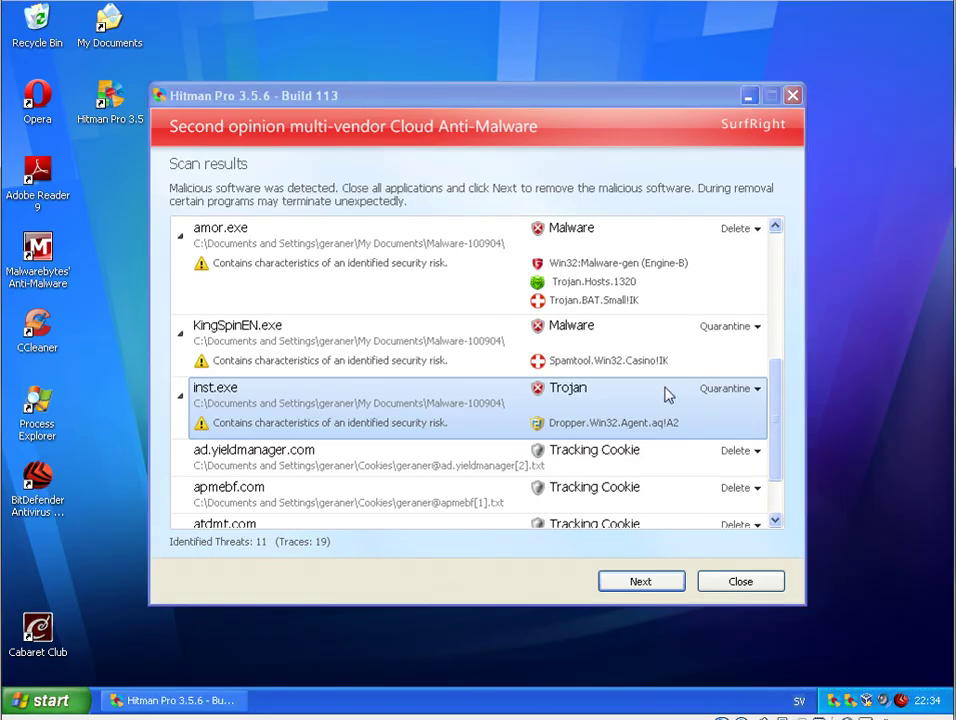
# - Remove the 11 threats in Hitman Pro 3.5, view the 5,785-file, 19-trace summary, then minimize it
pyautogui.click(645, 586)
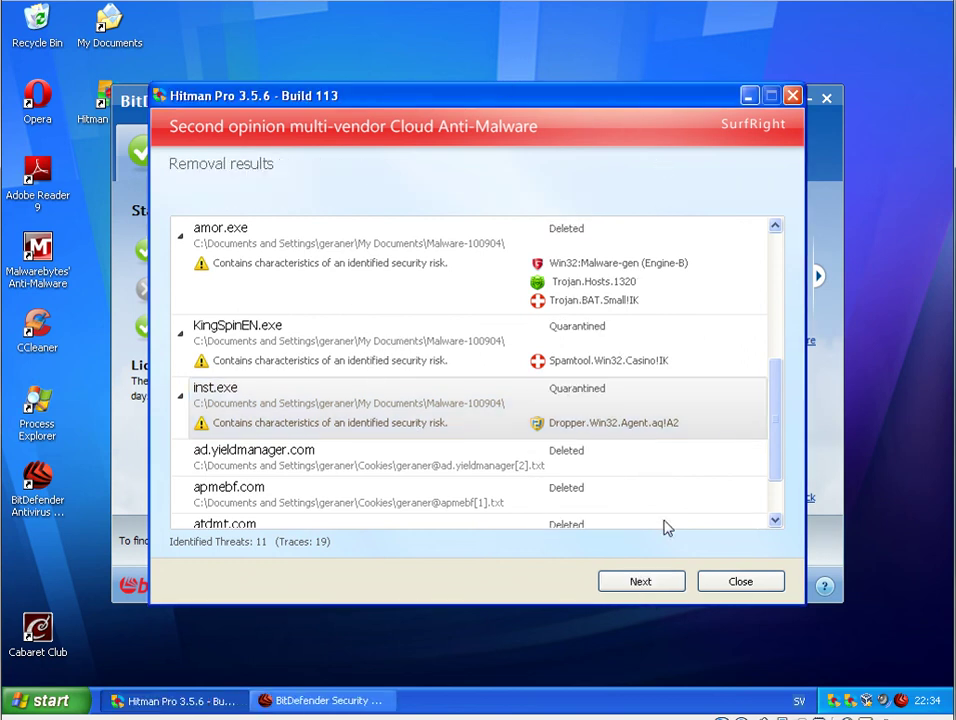
pyautogui.click(641, 582)
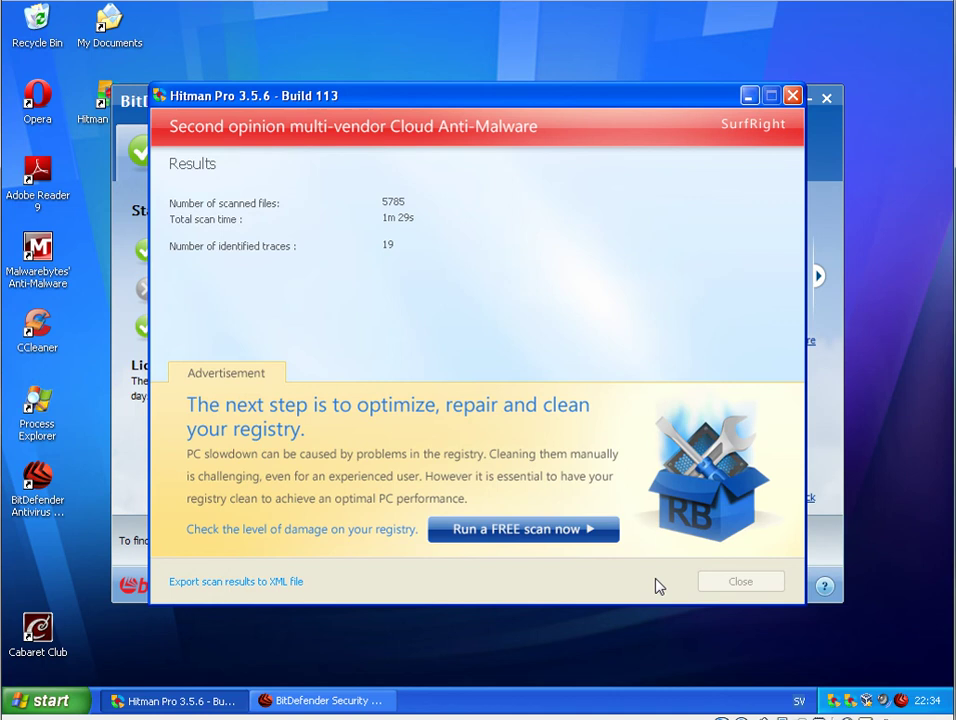
pyautogui.click(747, 95)
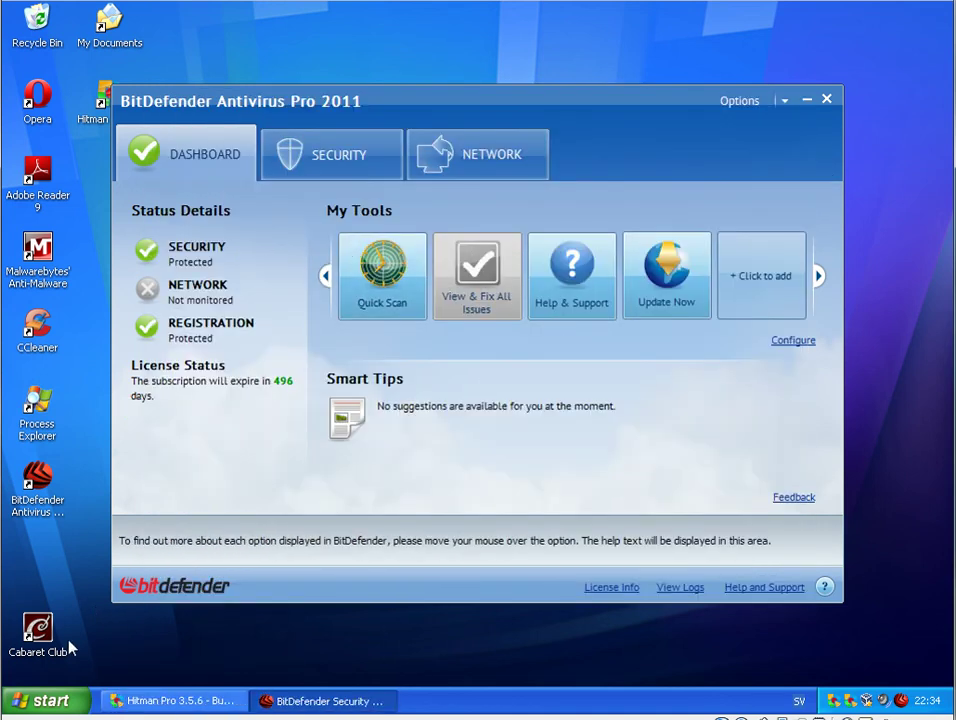